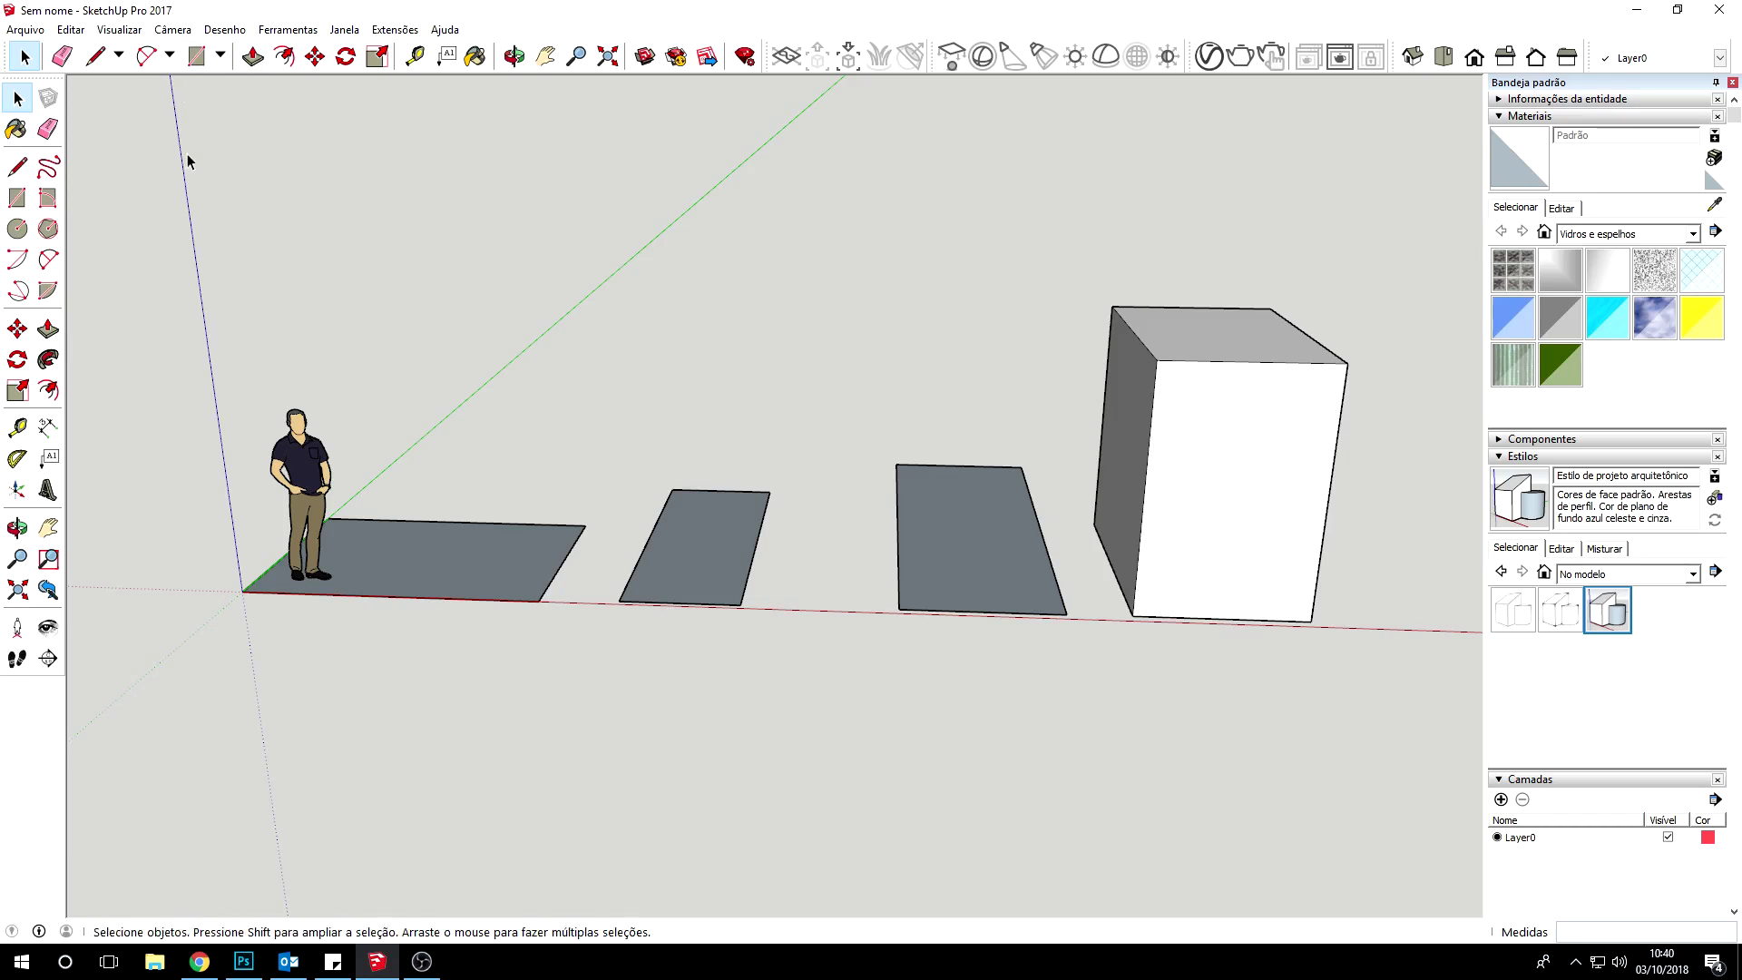
Orbit and zoom around the gray rectangles and white box to tilt the scene
{"action": "middle_click_drag", "start_coordinate": [691, 426], "coordinate": [712, 665]}
{"action": "scroll", "coordinate": [307, 563], "scroll_direction": "up", "scroll_amount": 3}
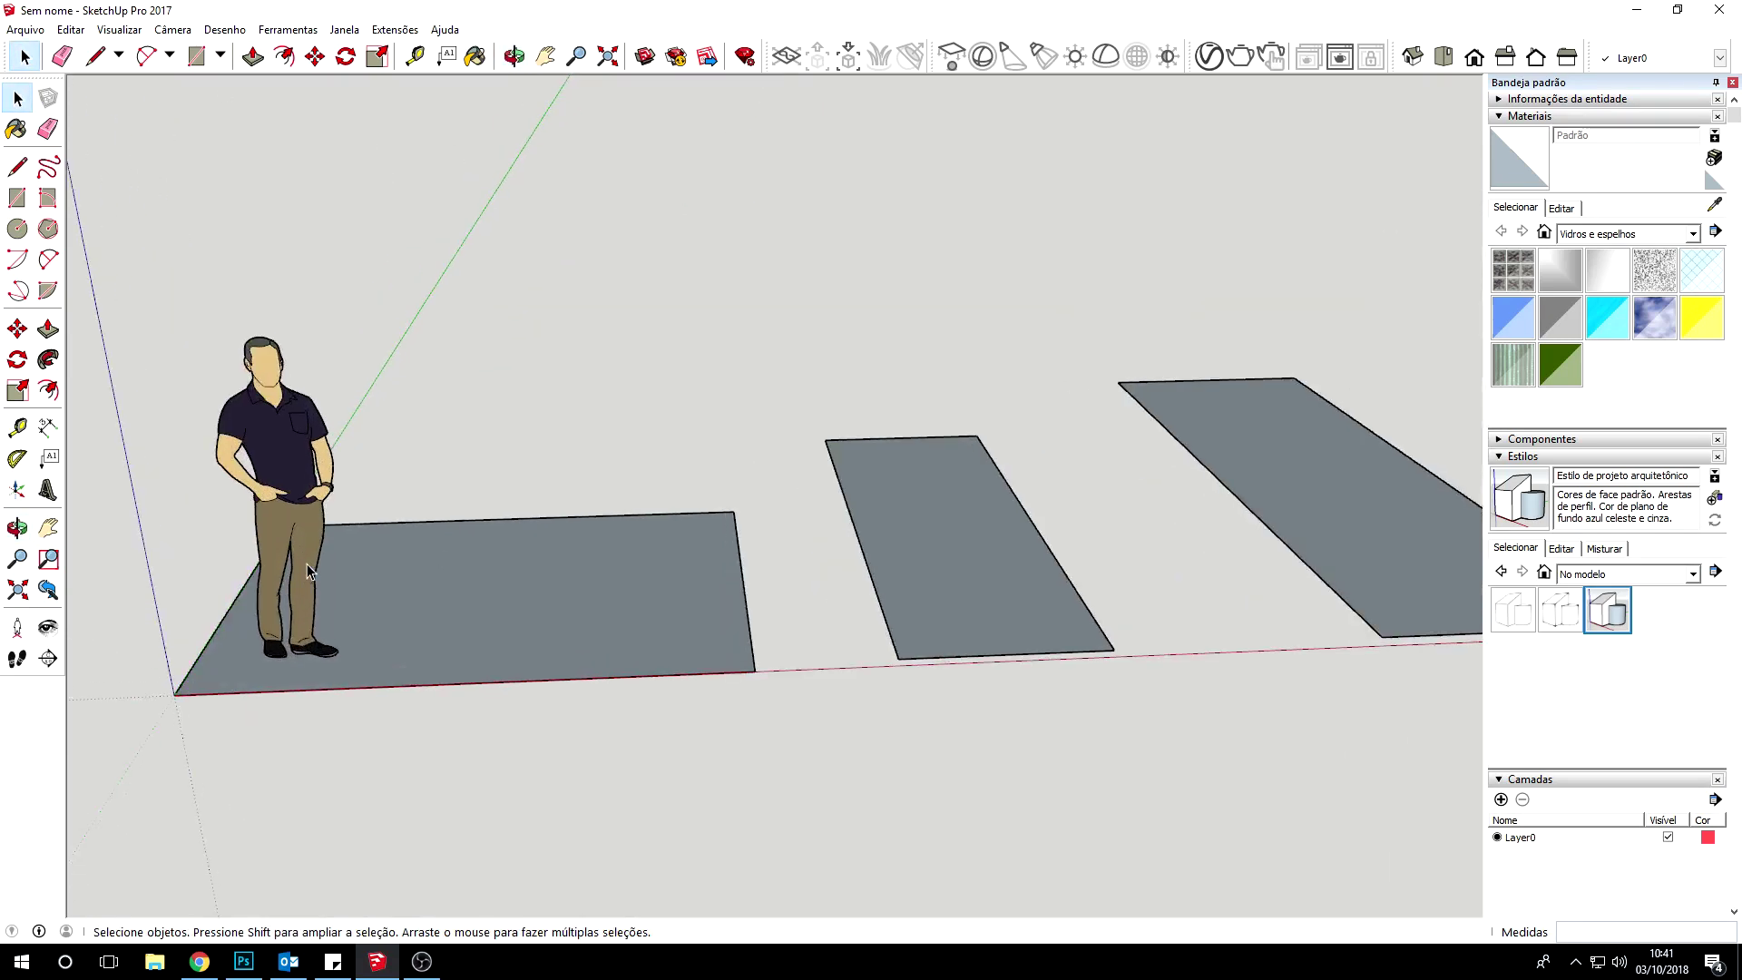
{"action": "scroll", "coordinate": [404, 586], "scroll_direction": "up", "scroll_amount": 3}
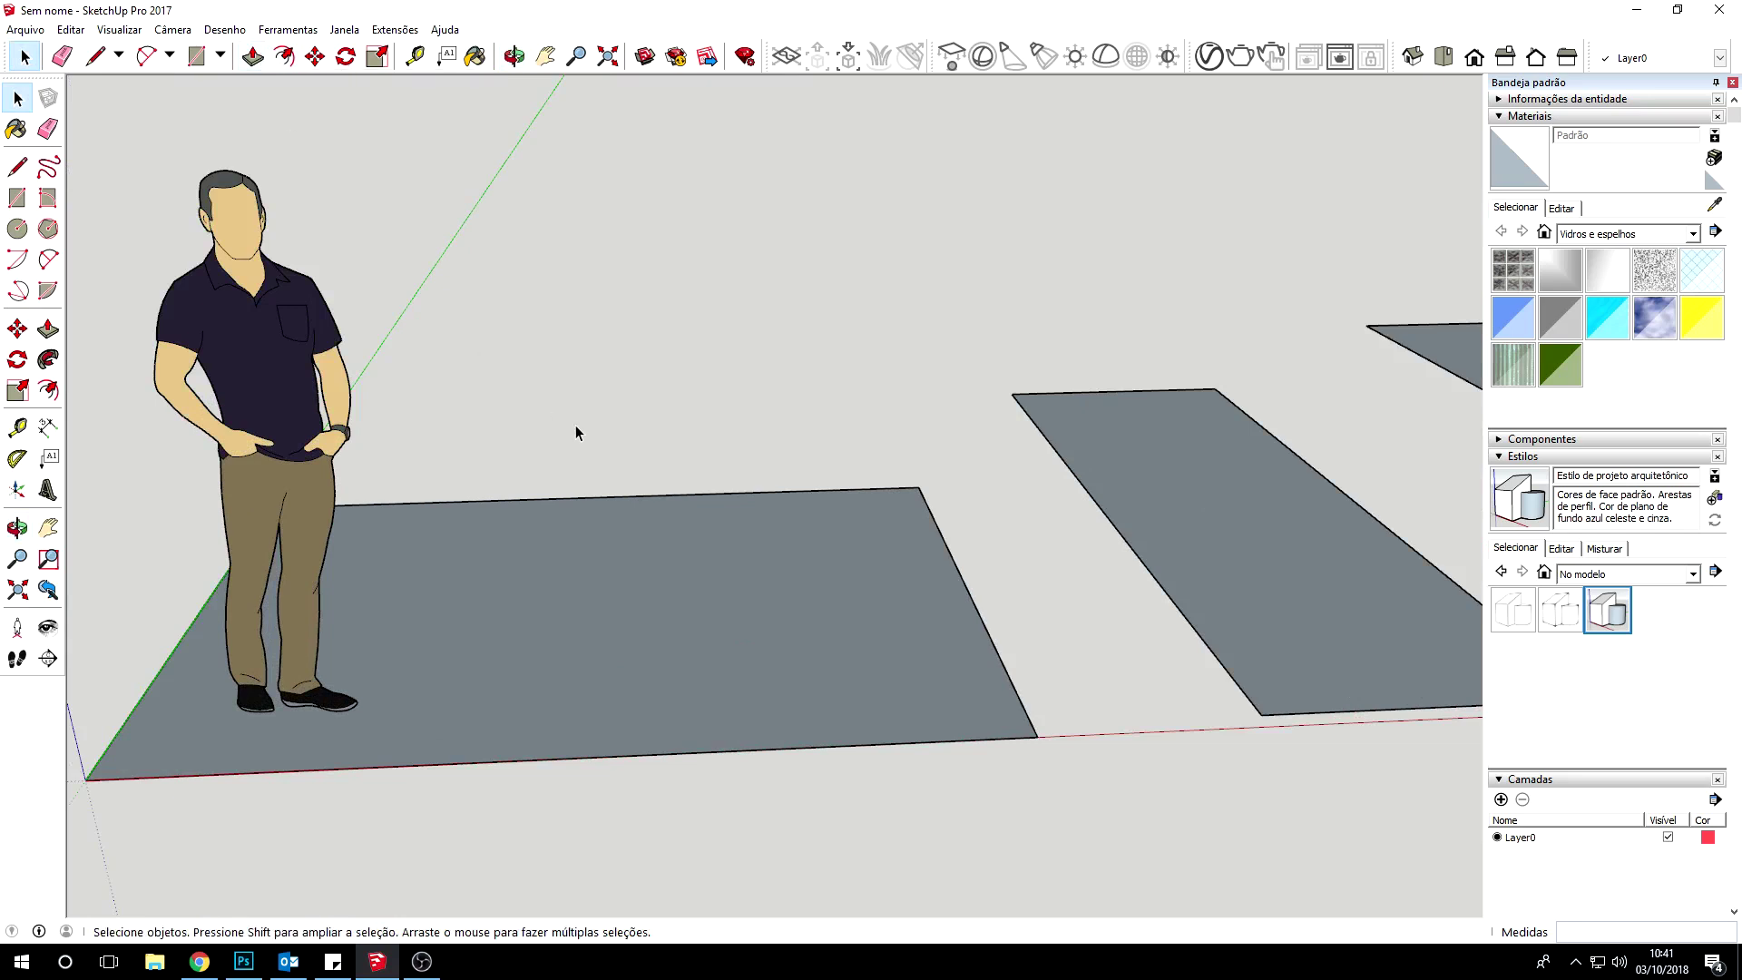
{"action": "scroll", "coordinate": [575, 423], "scroll_direction": "down", "scroll_amount": 2}
{"action": "scroll", "coordinate": [623, 443], "scroll_direction": "down", "scroll_amount": 2}
{"action": "scroll", "coordinate": [619, 466], "scroll_direction": "down", "scroll_amount": 2}
{"action": "middle_click_drag", "start_coordinate": [618, 466], "coordinate": [657, 455]}
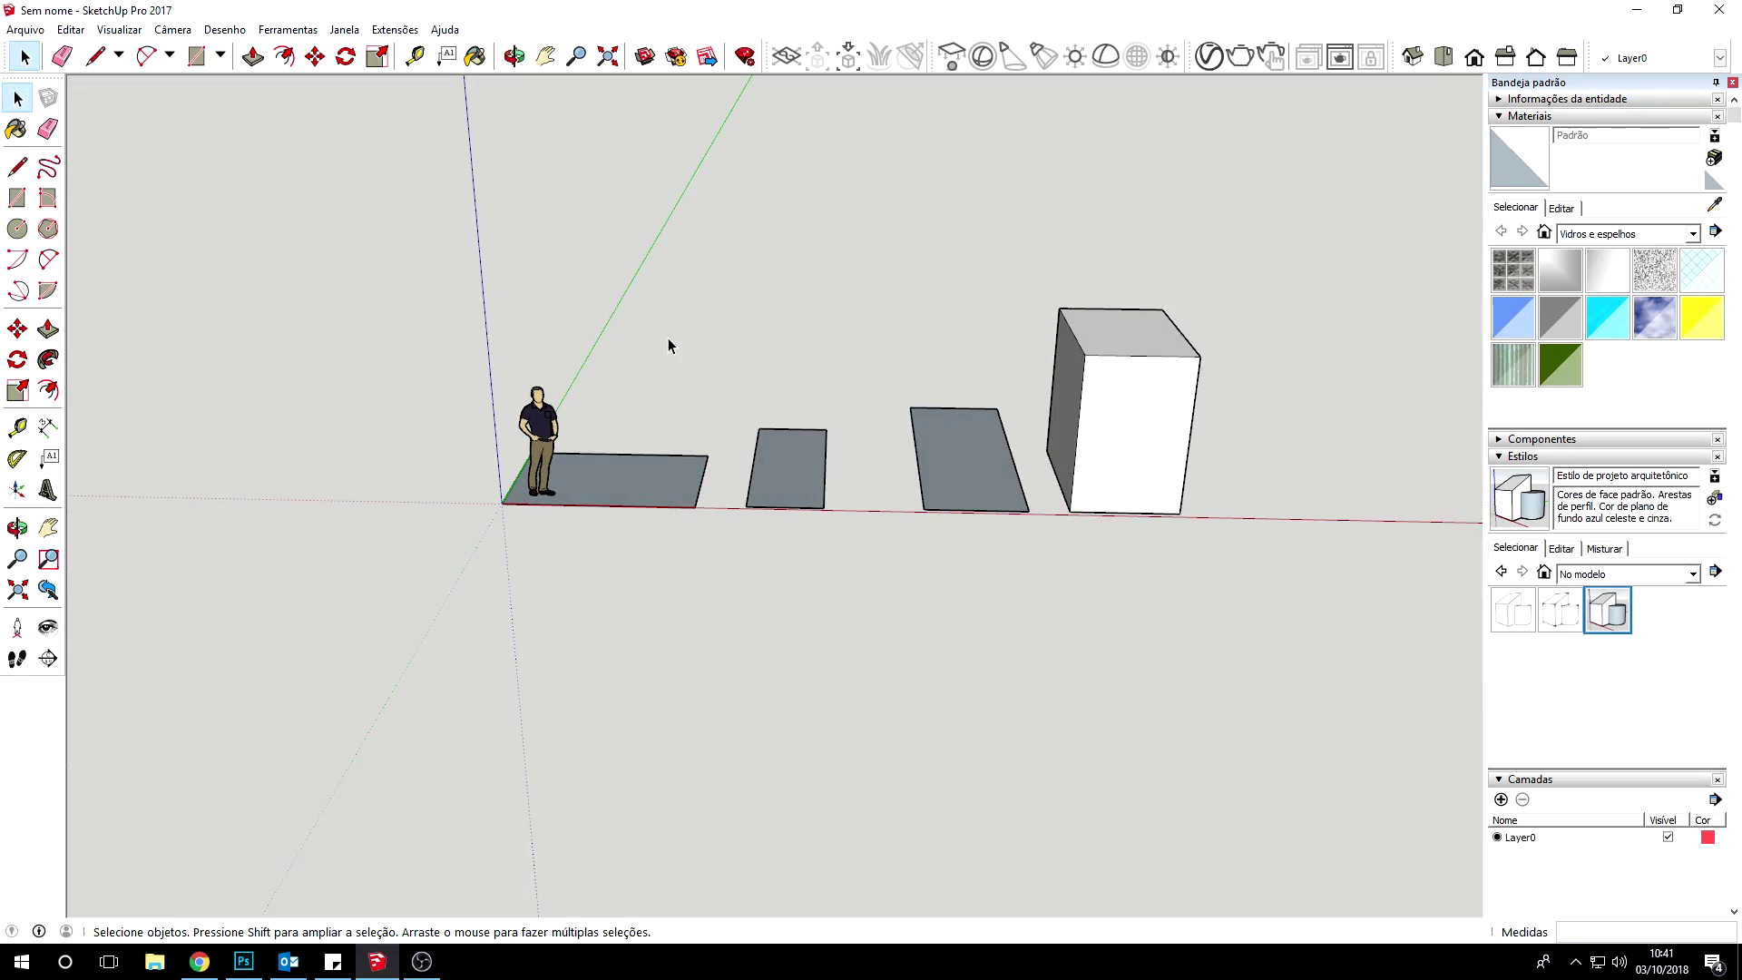
Switch between Push/Pull and Select, viewing from ground level, then from overhead
{"action": "key", "text": "p"}
{"action": "scroll", "coordinate": [669, 347], "scroll_direction": "up", "scroll_amount": 2}
{"action": "scroll", "coordinate": [645, 447], "scroll_direction": "up", "scroll_amount": 2}
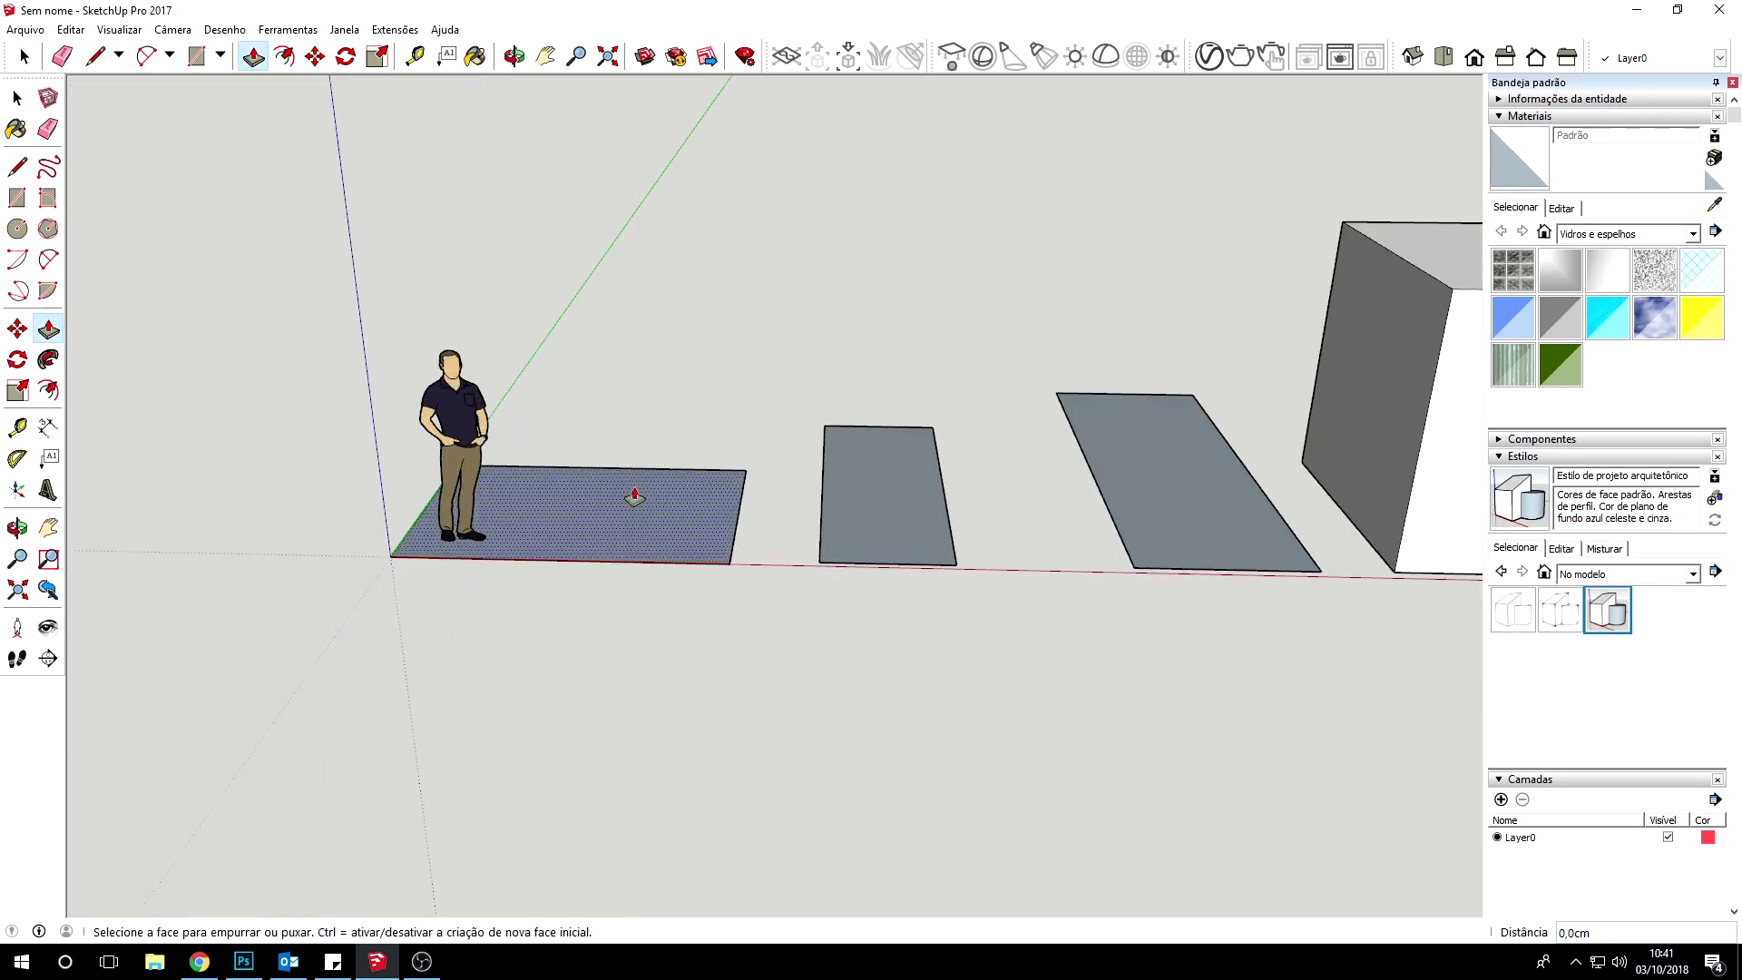
{"action": "scroll", "coordinate": [629, 490], "scroll_direction": "up", "scroll_amount": 2}
{"action": "mouse_move", "coordinate": [618, 514]}
{"action": "middle_mouse_down"}
{"action": "mouse_move", "coordinate": [717, 408]}
{"action": "mouse_move", "coordinate": [591, 222]}
{"action": "middle_mouse_up"}
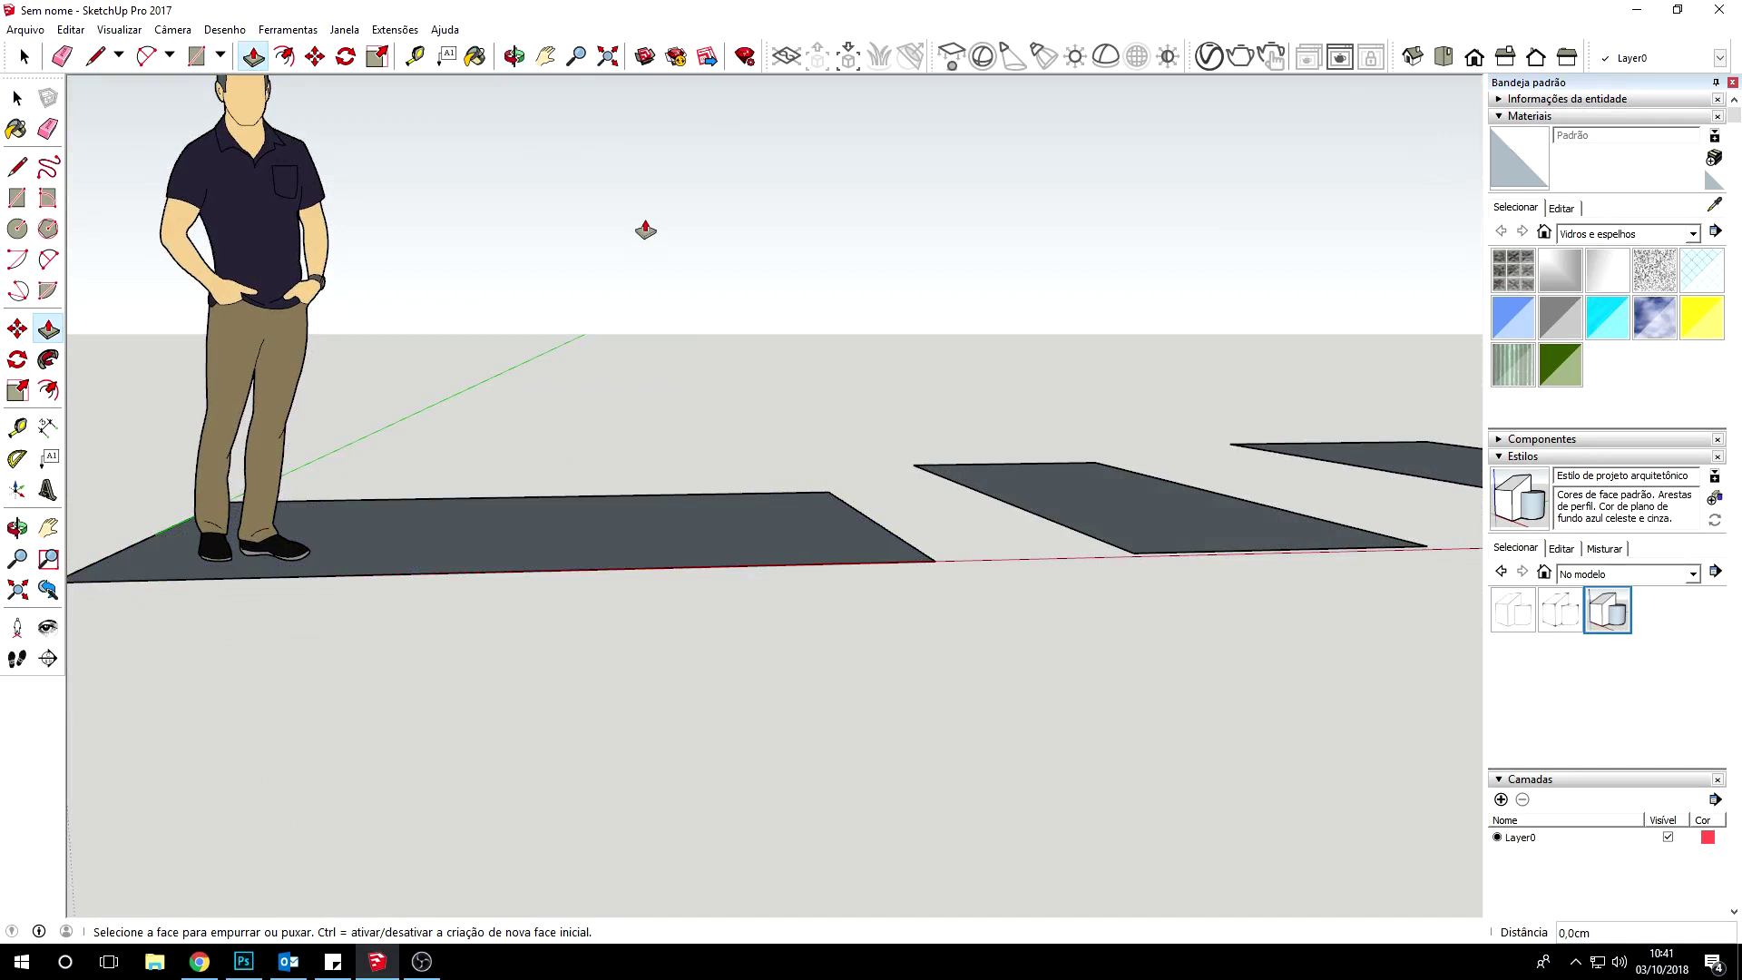
{"action": "left_click", "coordinate": [18, 98]}
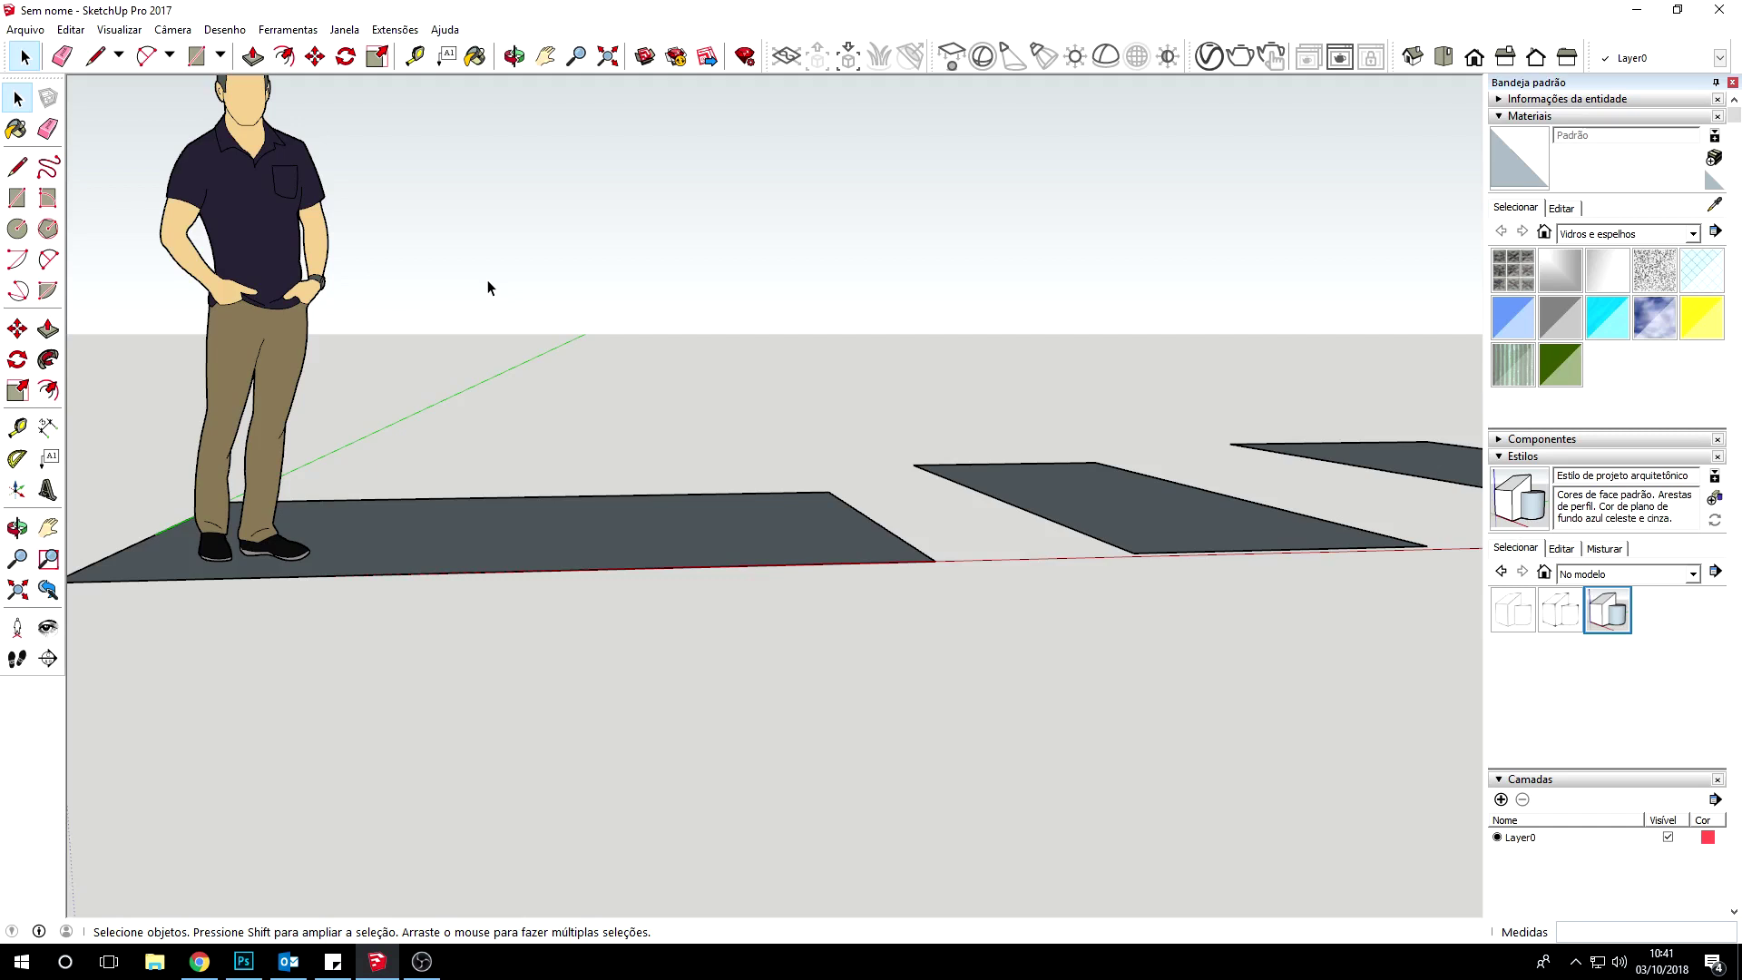
{"action": "key", "text": "p"}
{"action": "scroll", "coordinate": [626, 389], "scroll_direction": "down", "scroll_amount": 2}
{"action": "scroll", "coordinate": [626, 383], "scroll_direction": "down", "scroll_amount": 3}
{"action": "scroll", "coordinate": [630, 379], "scroll_direction": "down", "scroll_amount": 2}
{"action": "middle_click_drag", "start_coordinate": [630, 380], "coordinate": [723, 375]}
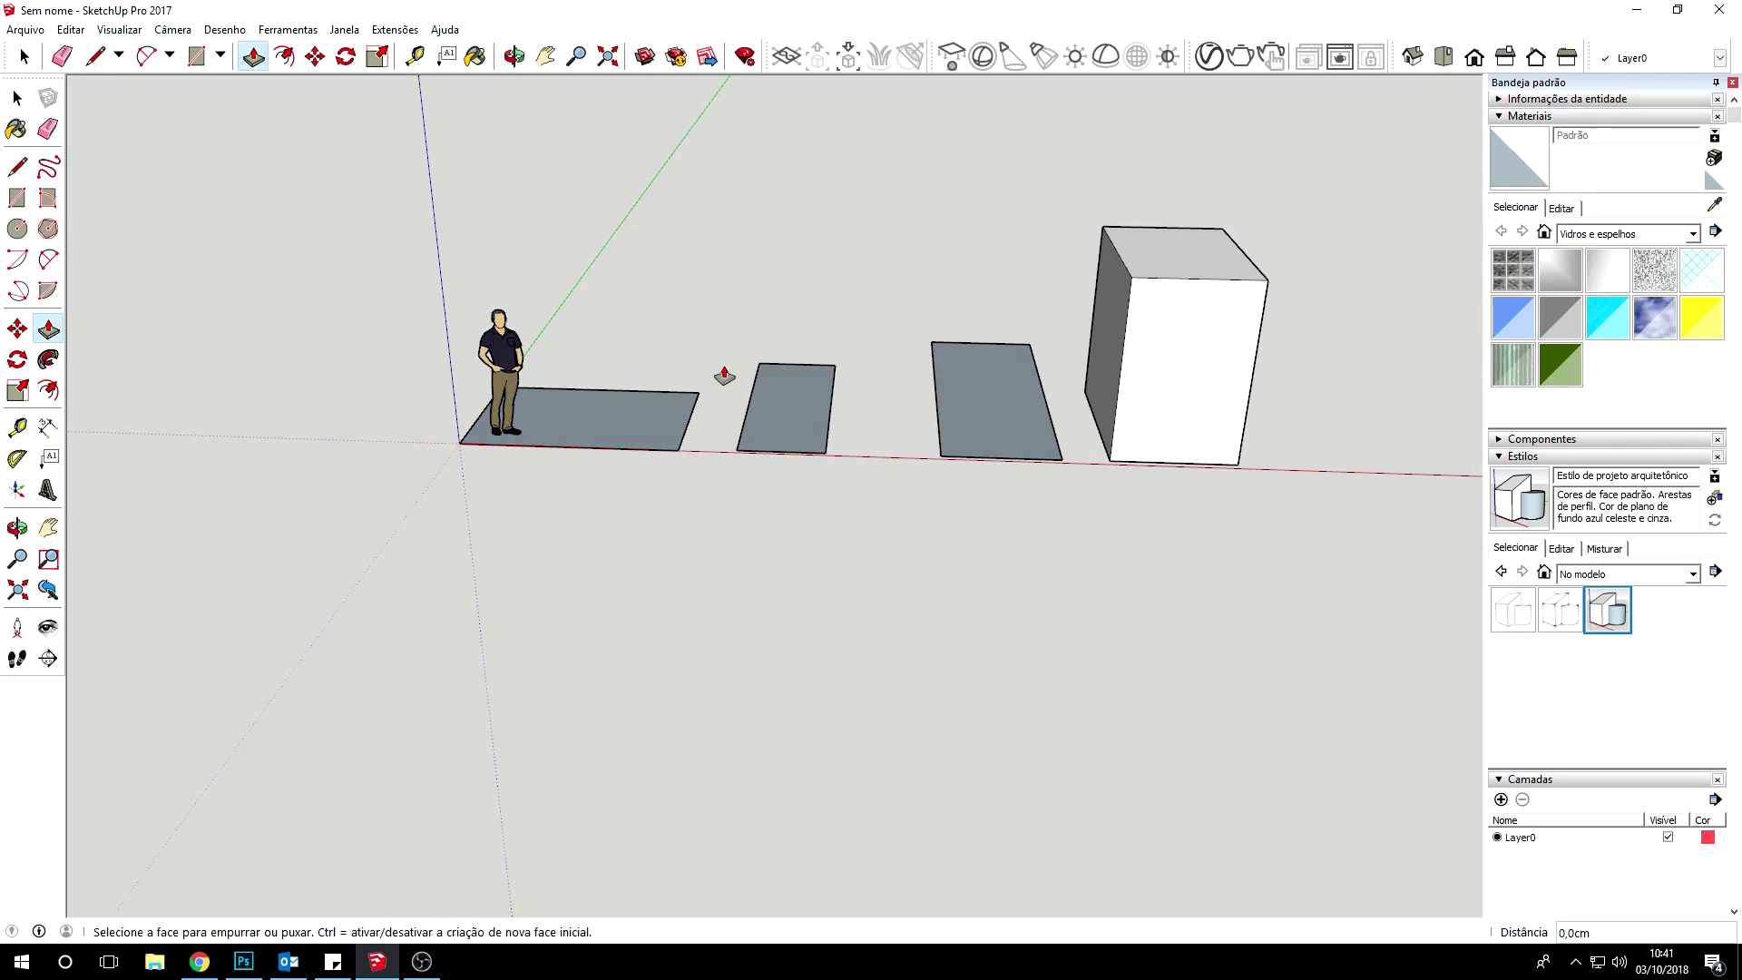
Switch from Line to Paint Bucket with Vidros e espelhos materials, zooming toward the left rectangle
{"action": "key", "text": "l"}
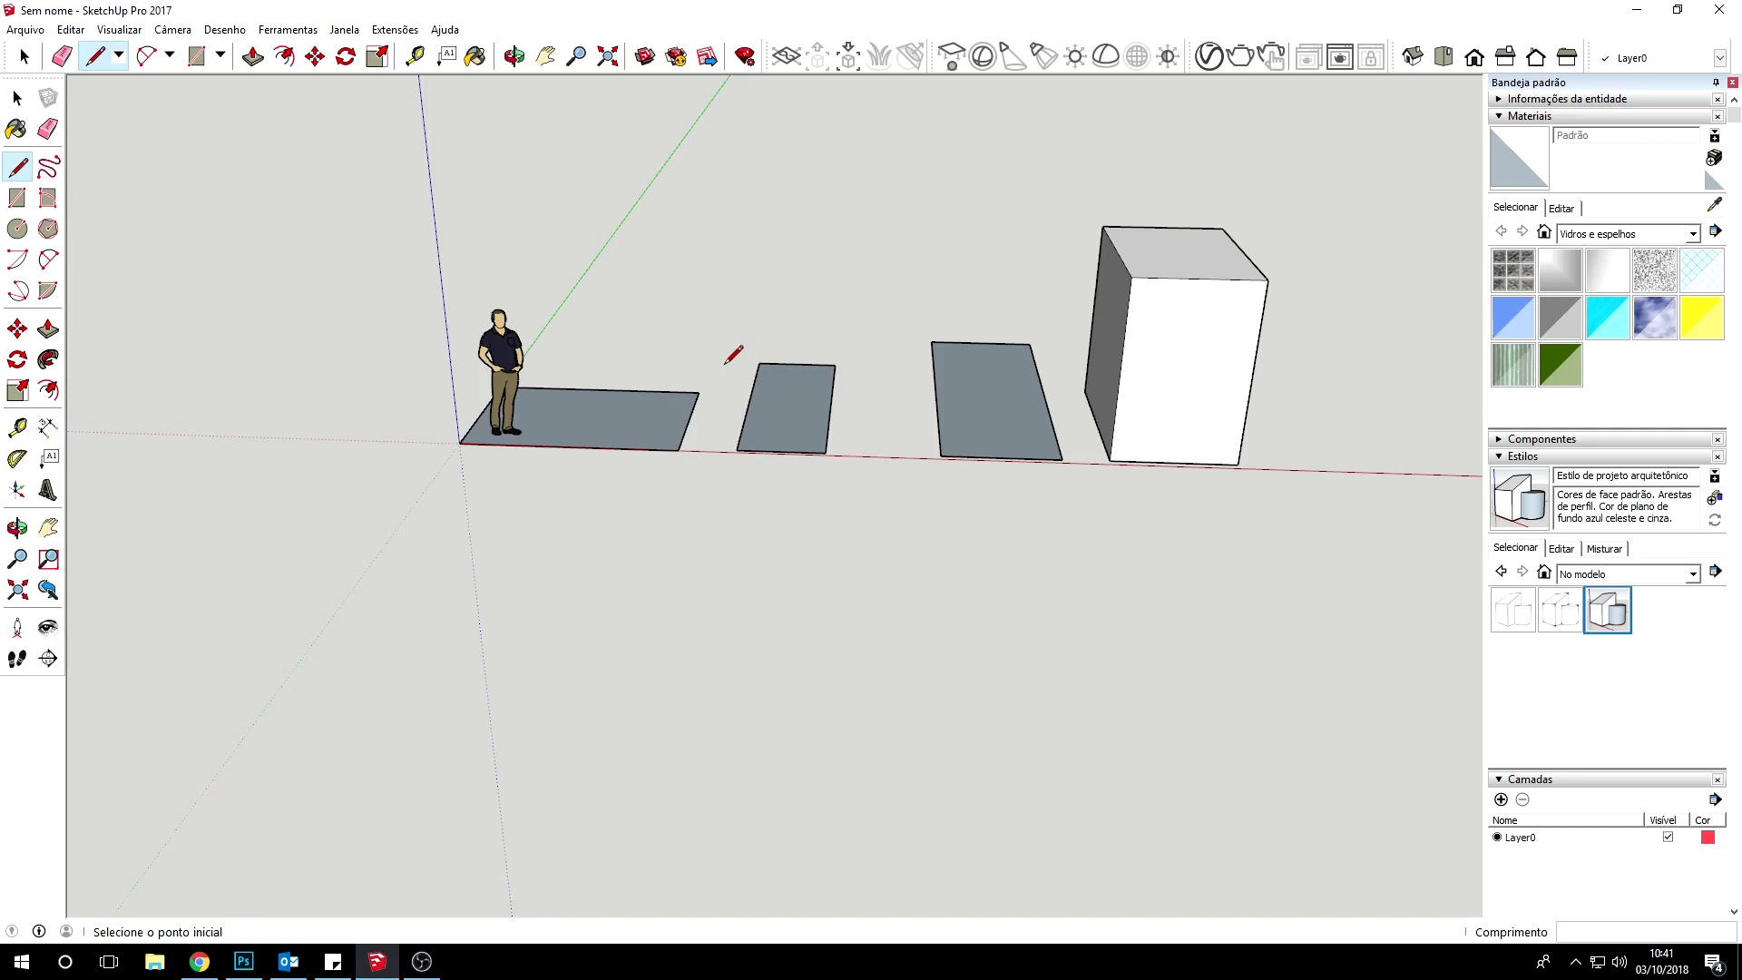
{"action": "middle_click_drag", "start_coordinate": [633, 342], "coordinate": [544, 479]}
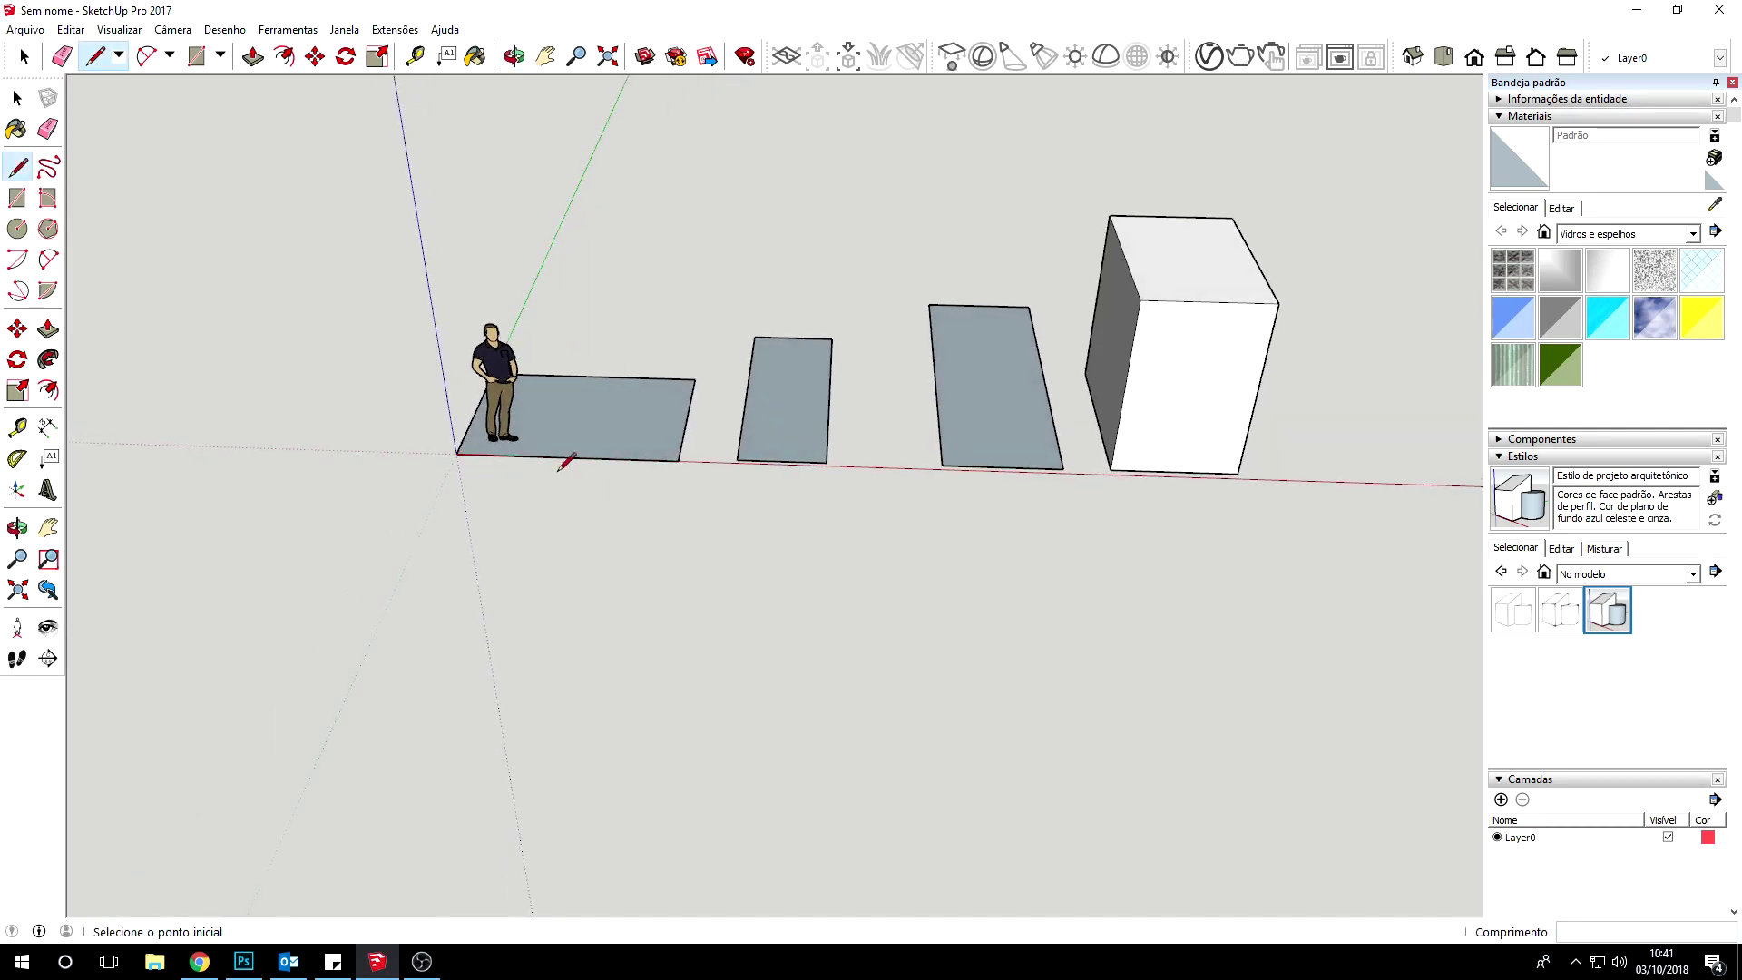
{"action": "key", "text": "b"}
{"action": "scroll", "coordinate": [570, 406], "scroll_direction": "up", "scroll_amount": 2}
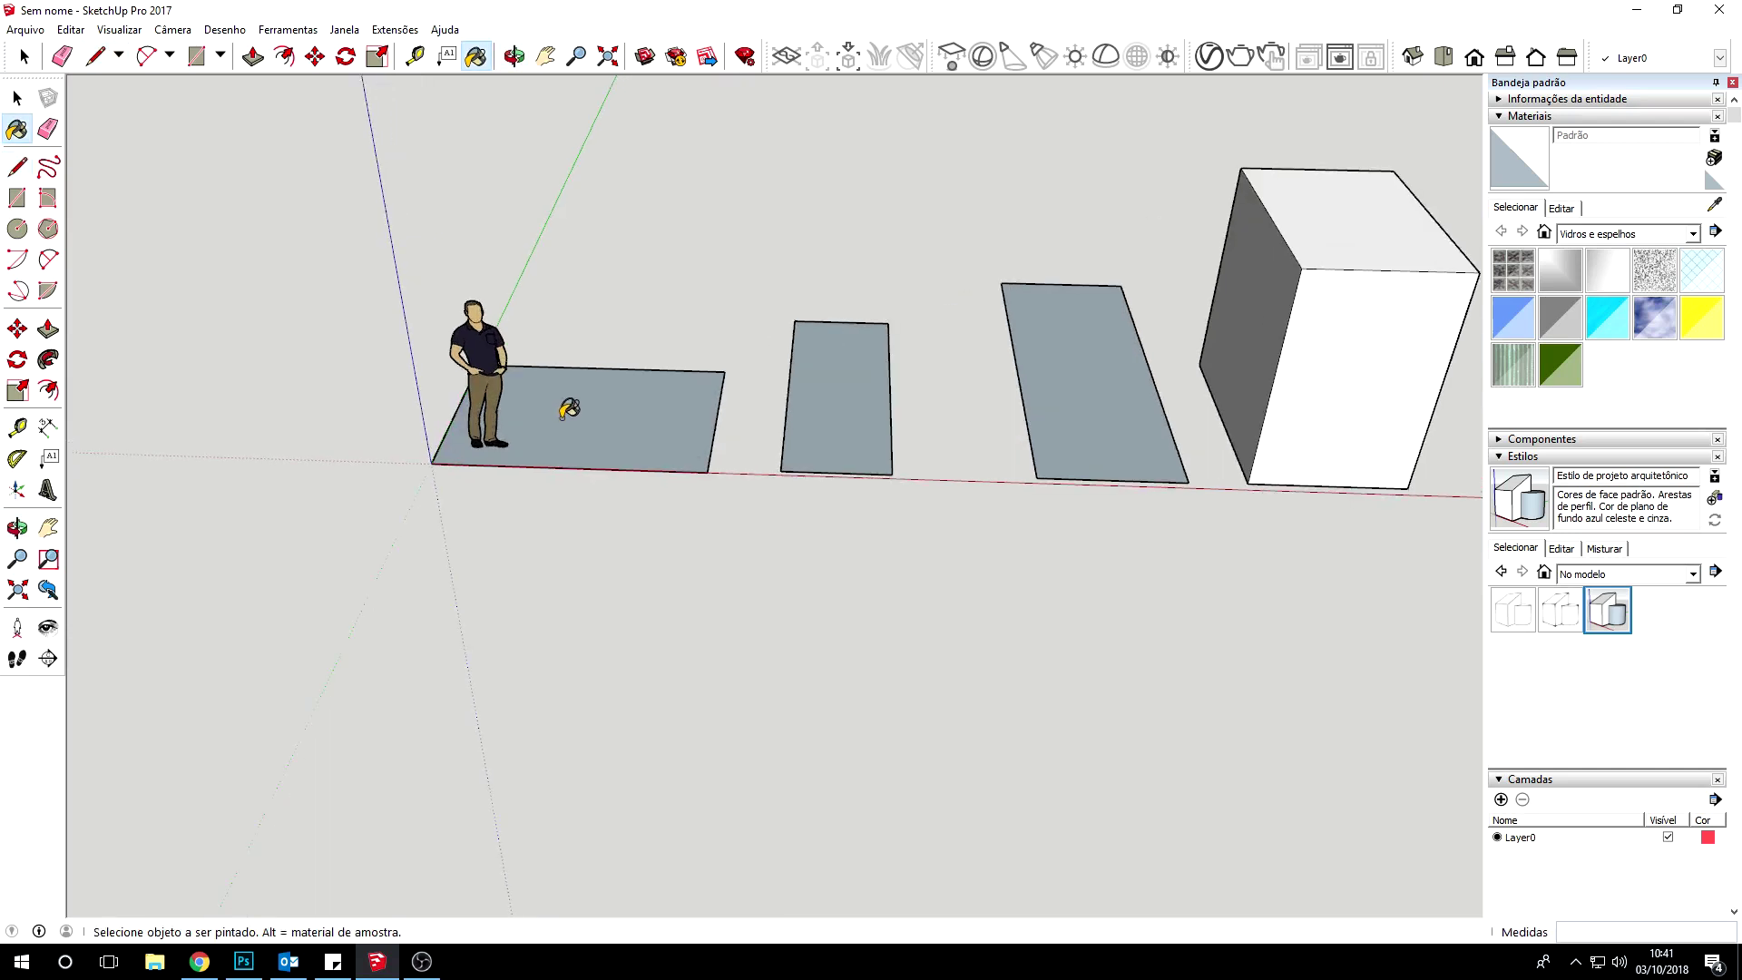
{"action": "scroll", "coordinate": [572, 404], "scroll_direction": "up", "scroll_amount": 2}
{"action": "scroll", "coordinate": [571, 404], "scroll_direction": "up", "scroll_amount": 2}
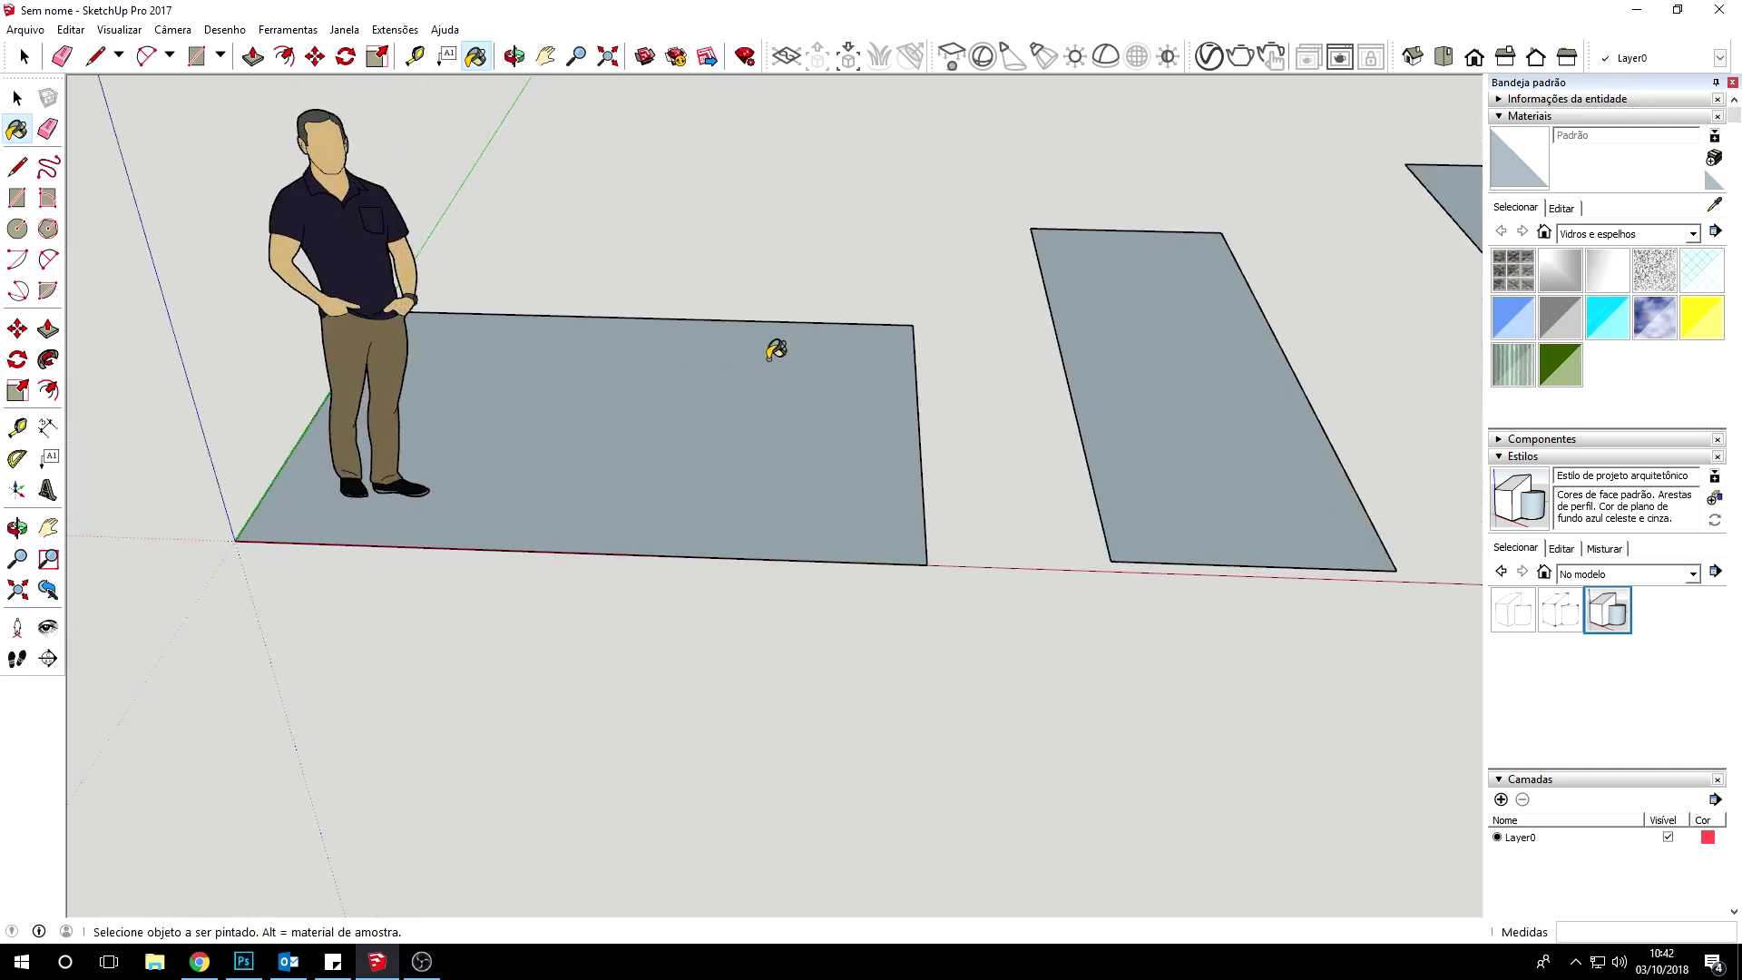
{"action": "scroll", "coordinate": [736, 372], "scroll_direction": "down", "scroll_amount": 1}
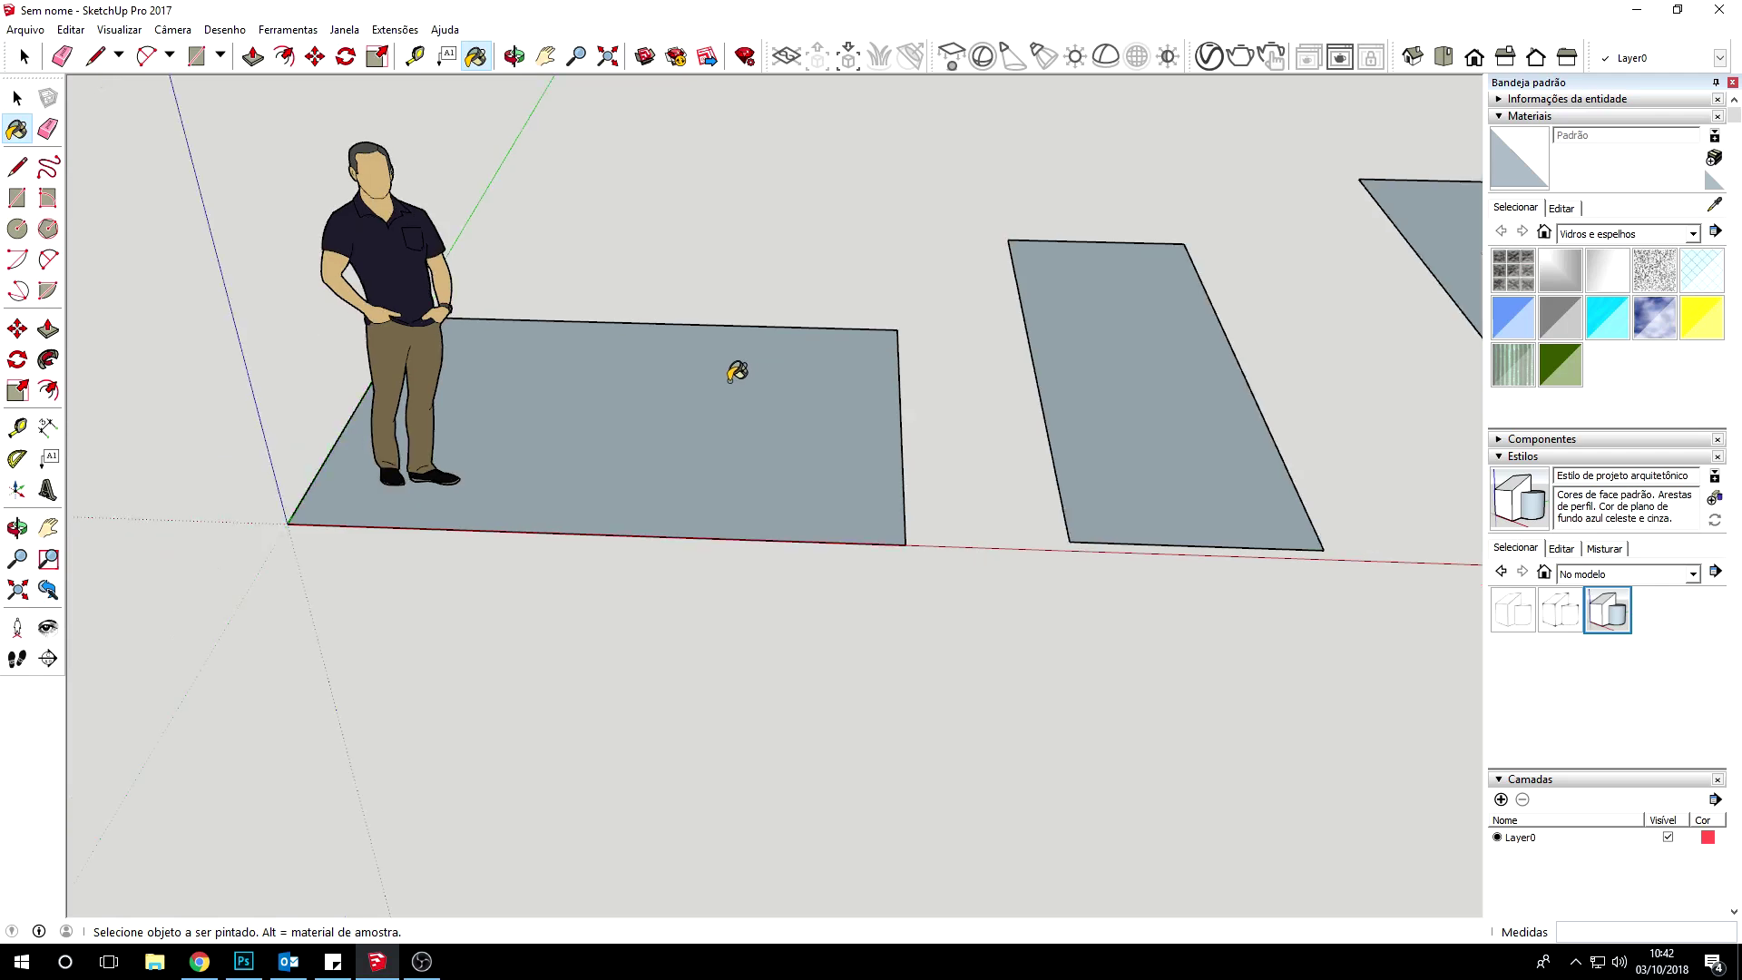
{"action": "scroll", "coordinate": [736, 372], "scroll_direction": "down", "scroll_amount": 1}
{"action": "scroll", "coordinate": [737, 372], "scroll_direction": "down", "scroll_amount": 1}
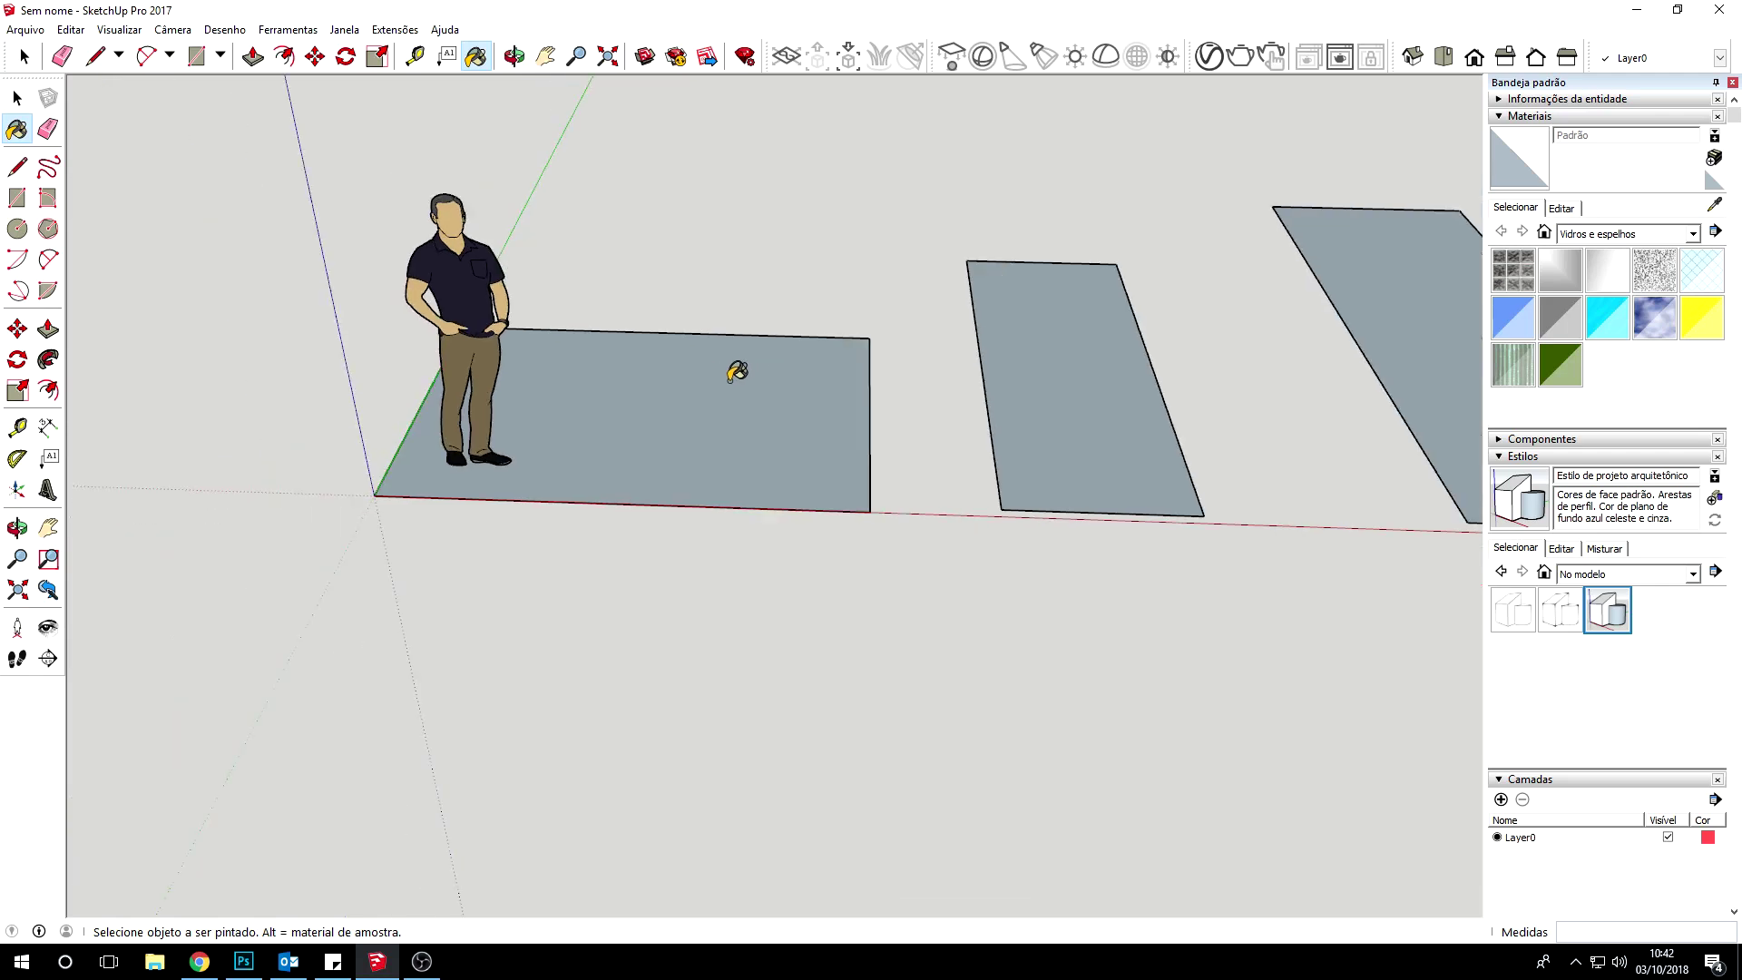
{"action": "scroll", "coordinate": [737, 372], "scroll_direction": "down", "scroll_amount": 1}
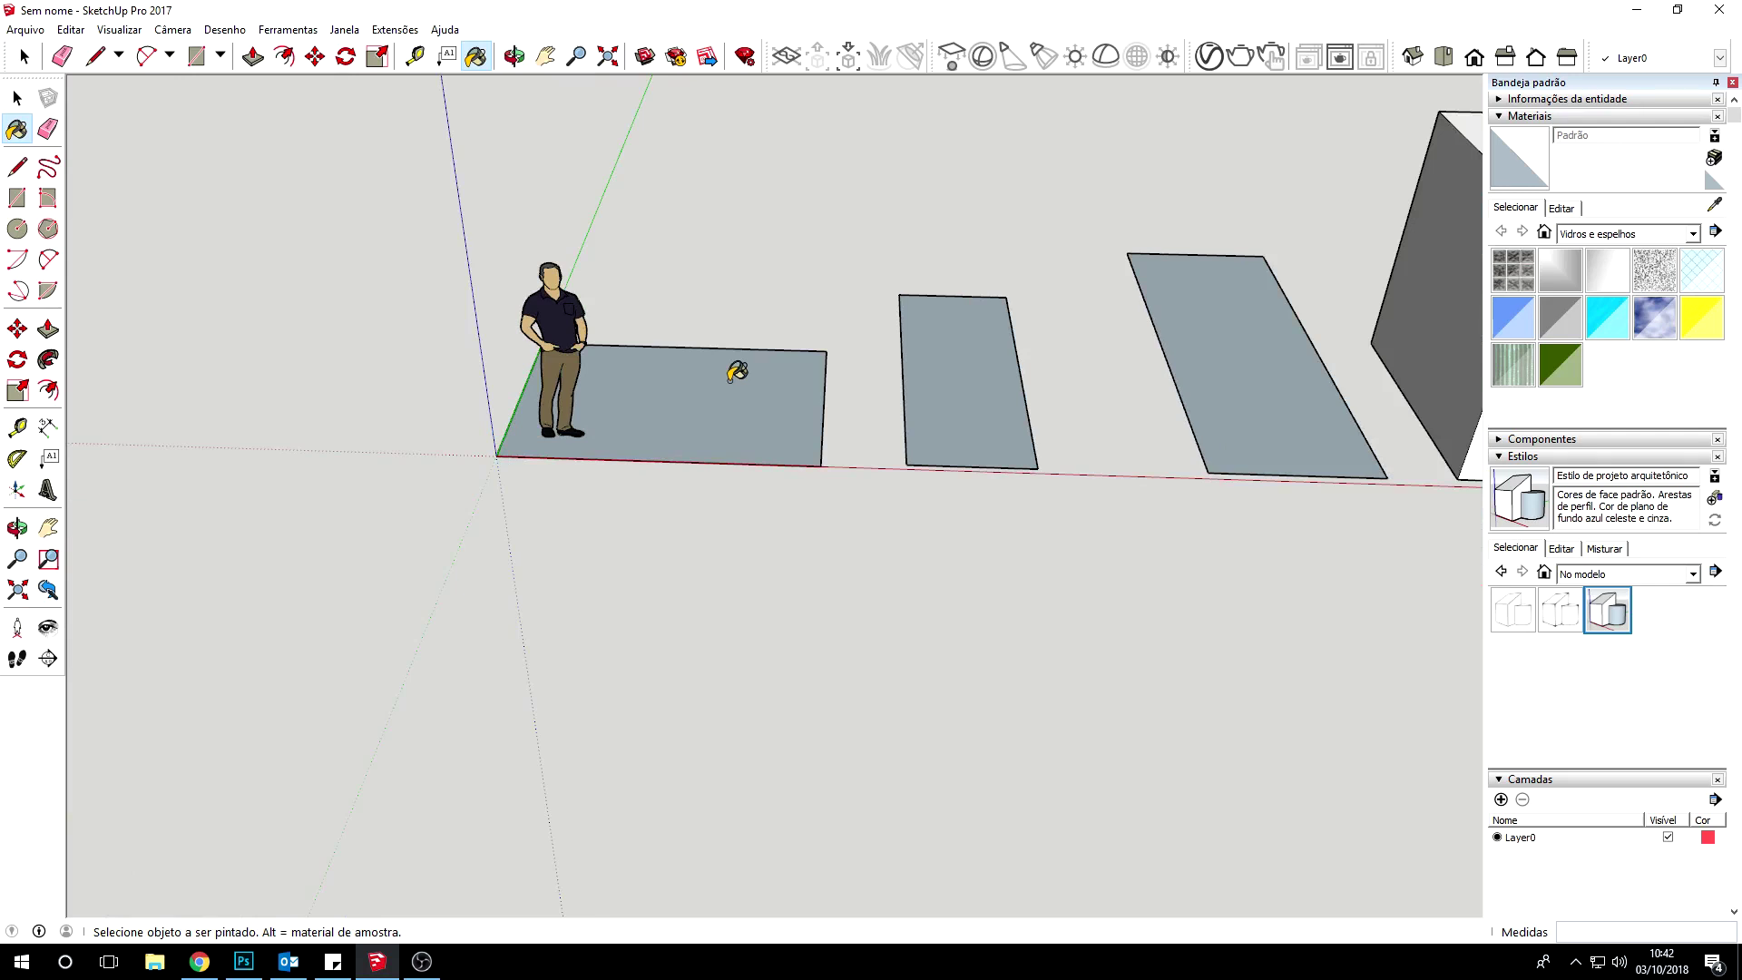
Offset the left gray rectangle's edges inward about 13,5 cm, then orbit and zoom to inspect
{"action": "key", "text": "f"}
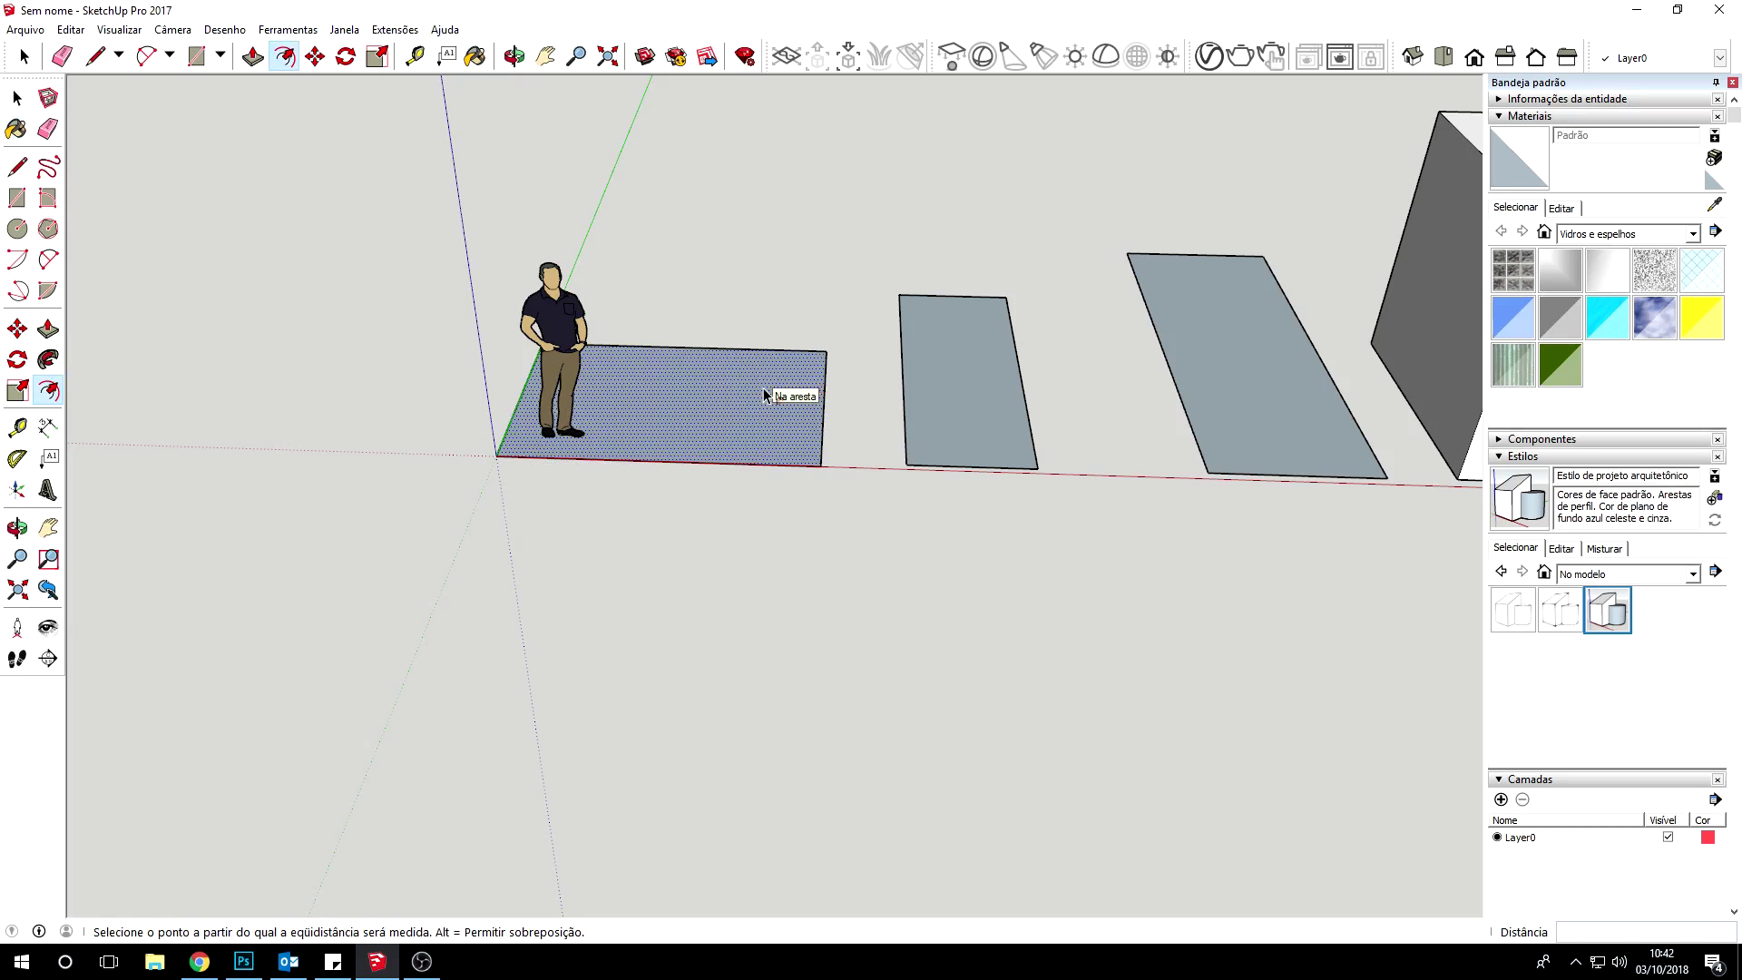
{"action": "left_click", "coordinate": [731, 420]}
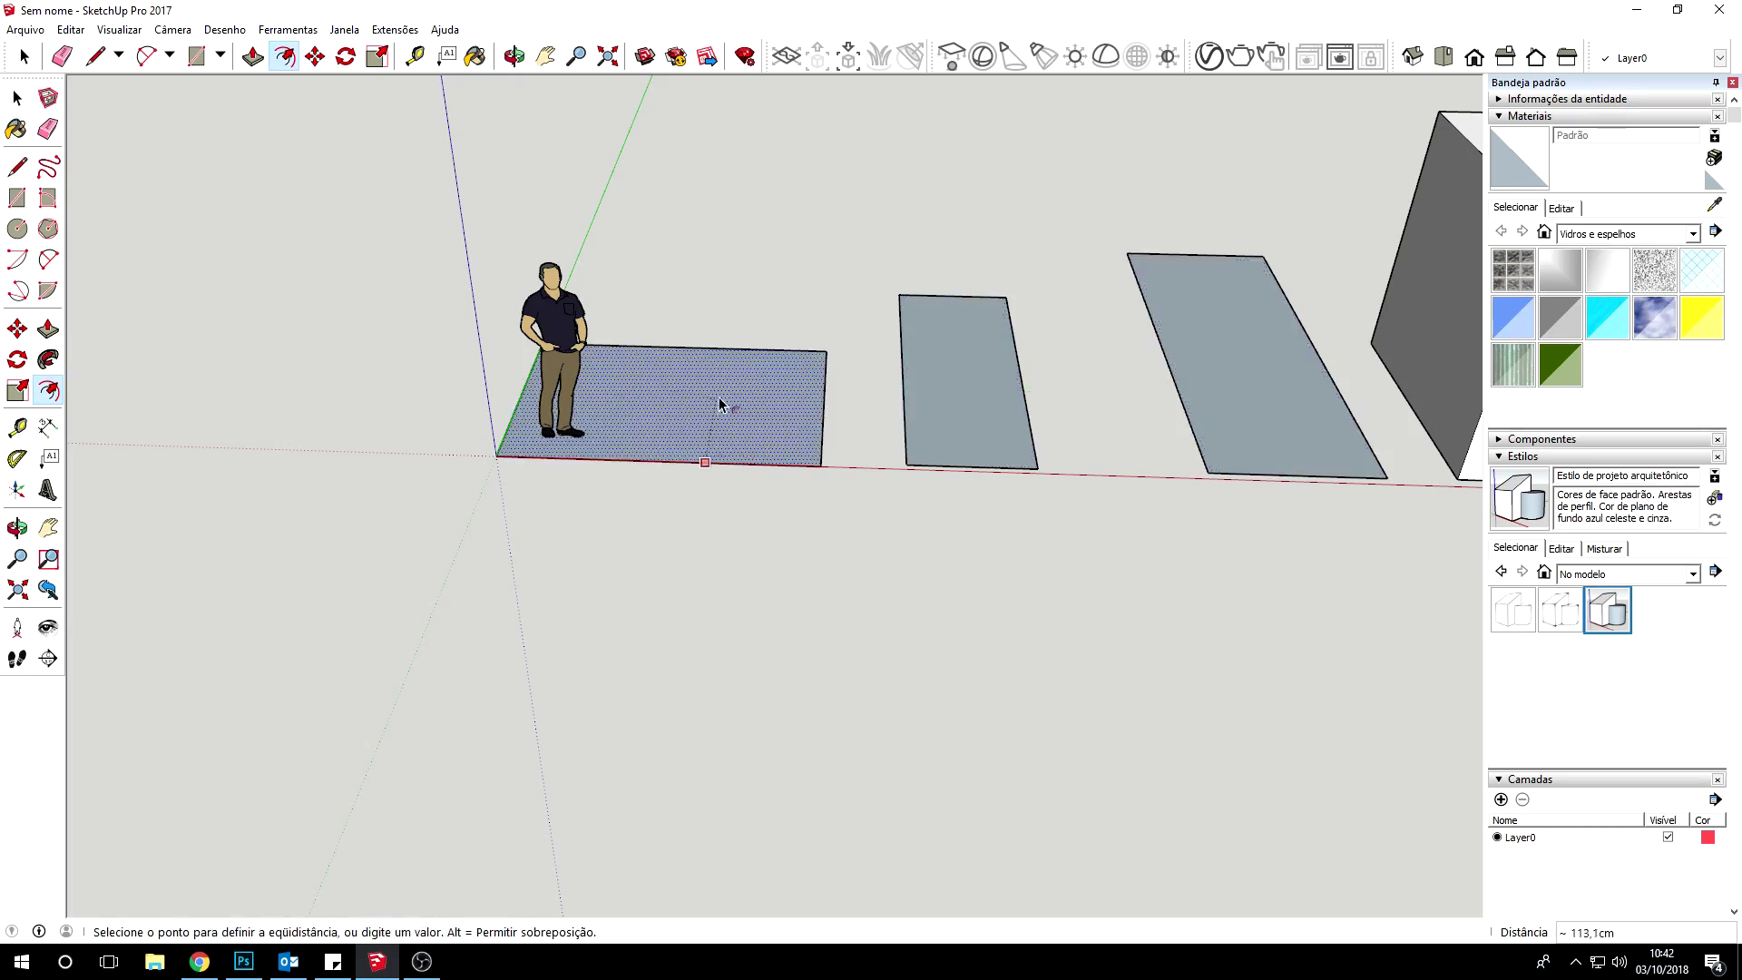
{"action": "left_click", "coordinate": [731, 462]}
{"action": "middle_click_drag", "start_coordinate": [817, 384], "coordinate": [617, 308]}
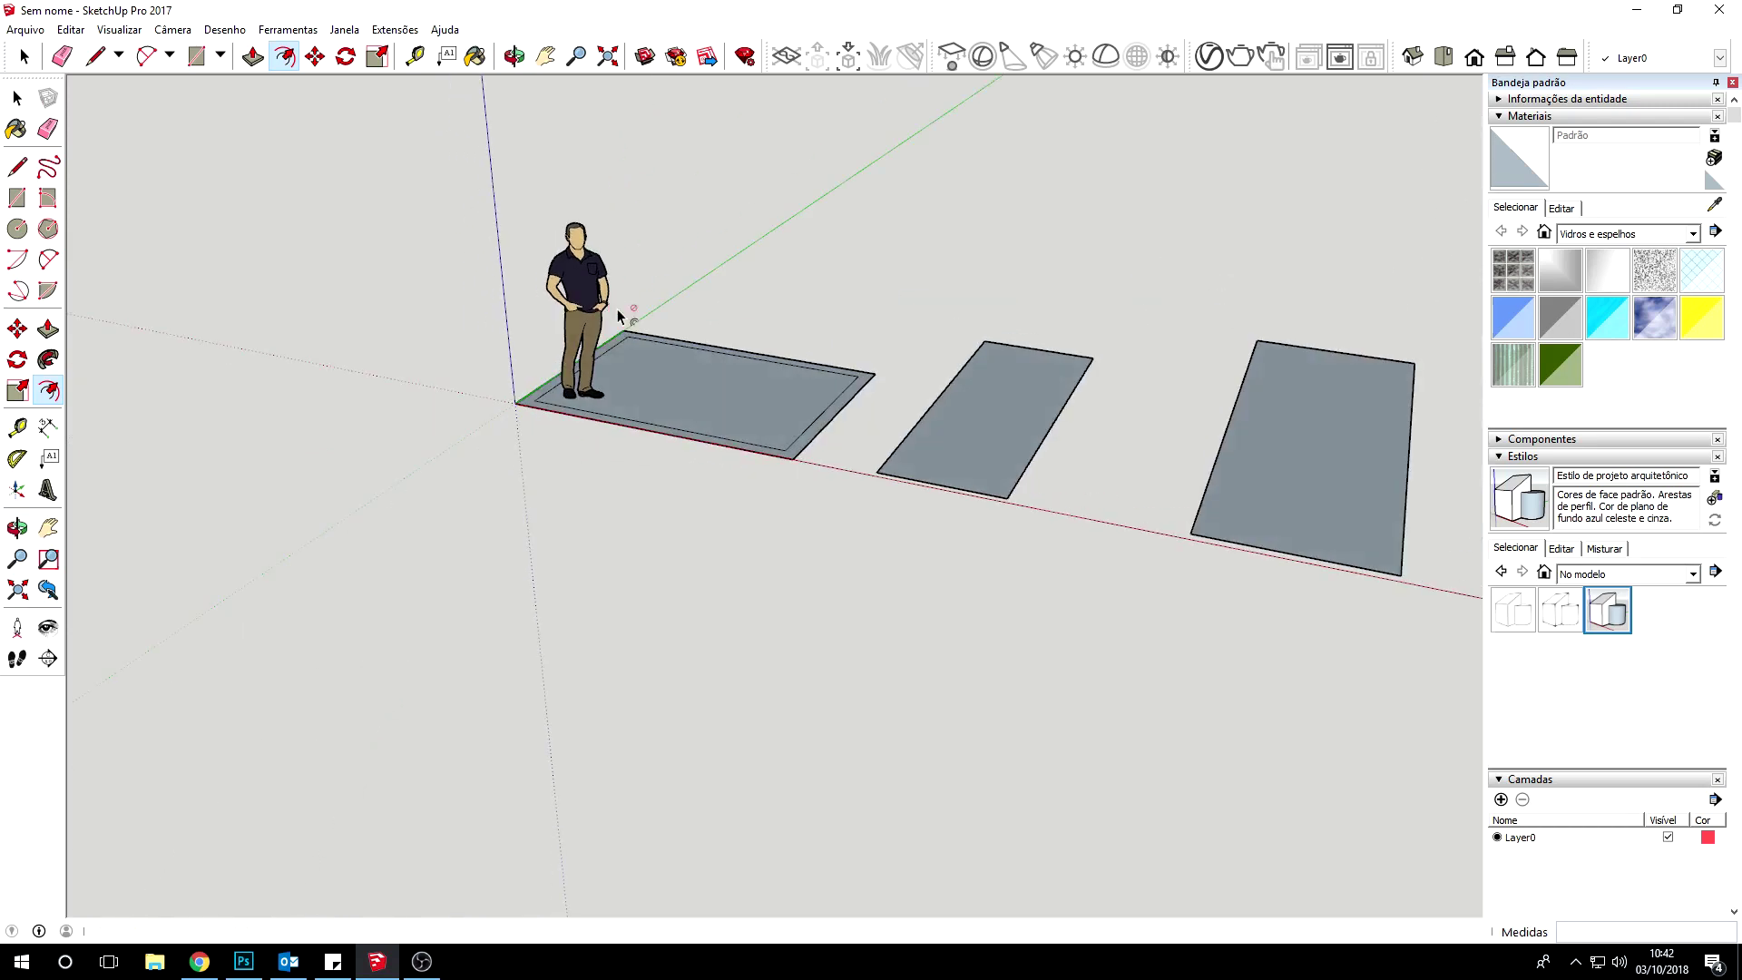
{"action": "middle_click_drag", "start_coordinate": [770, 299], "coordinate": [885, 361]}
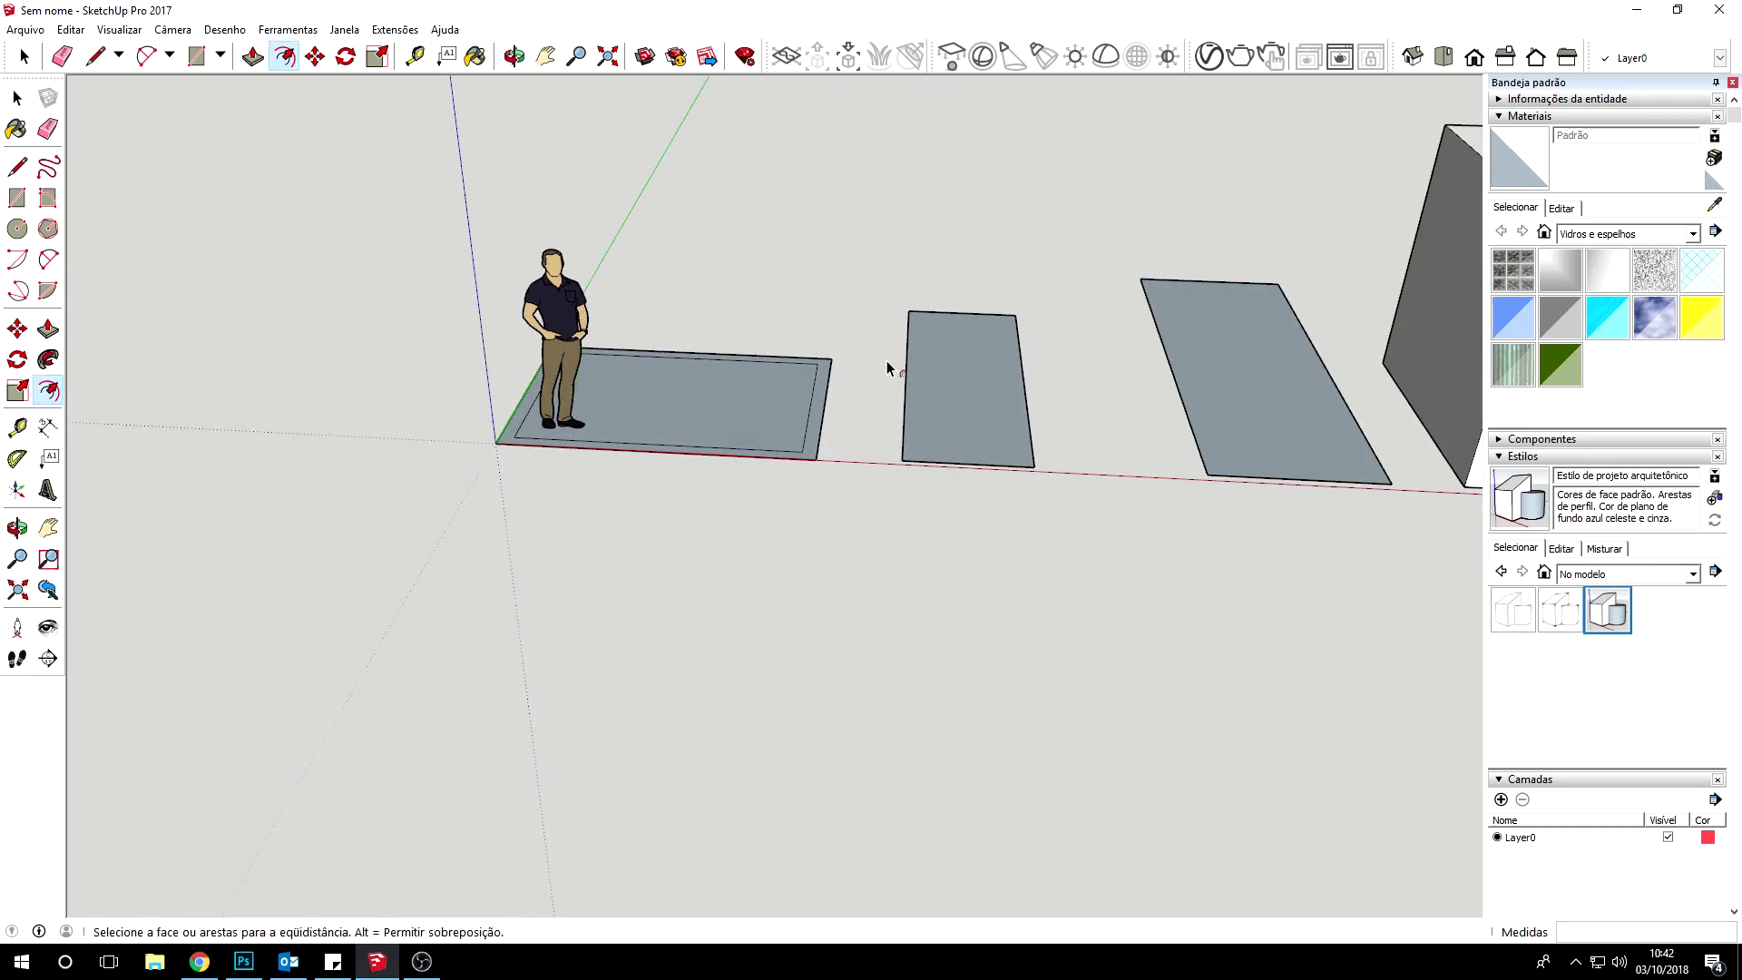
{"action": "scroll", "coordinate": [885, 361], "scroll_direction": "up", "scroll_amount": 3}
{"action": "scroll", "coordinate": [844, 301], "scroll_direction": "up", "scroll_amount": 2}
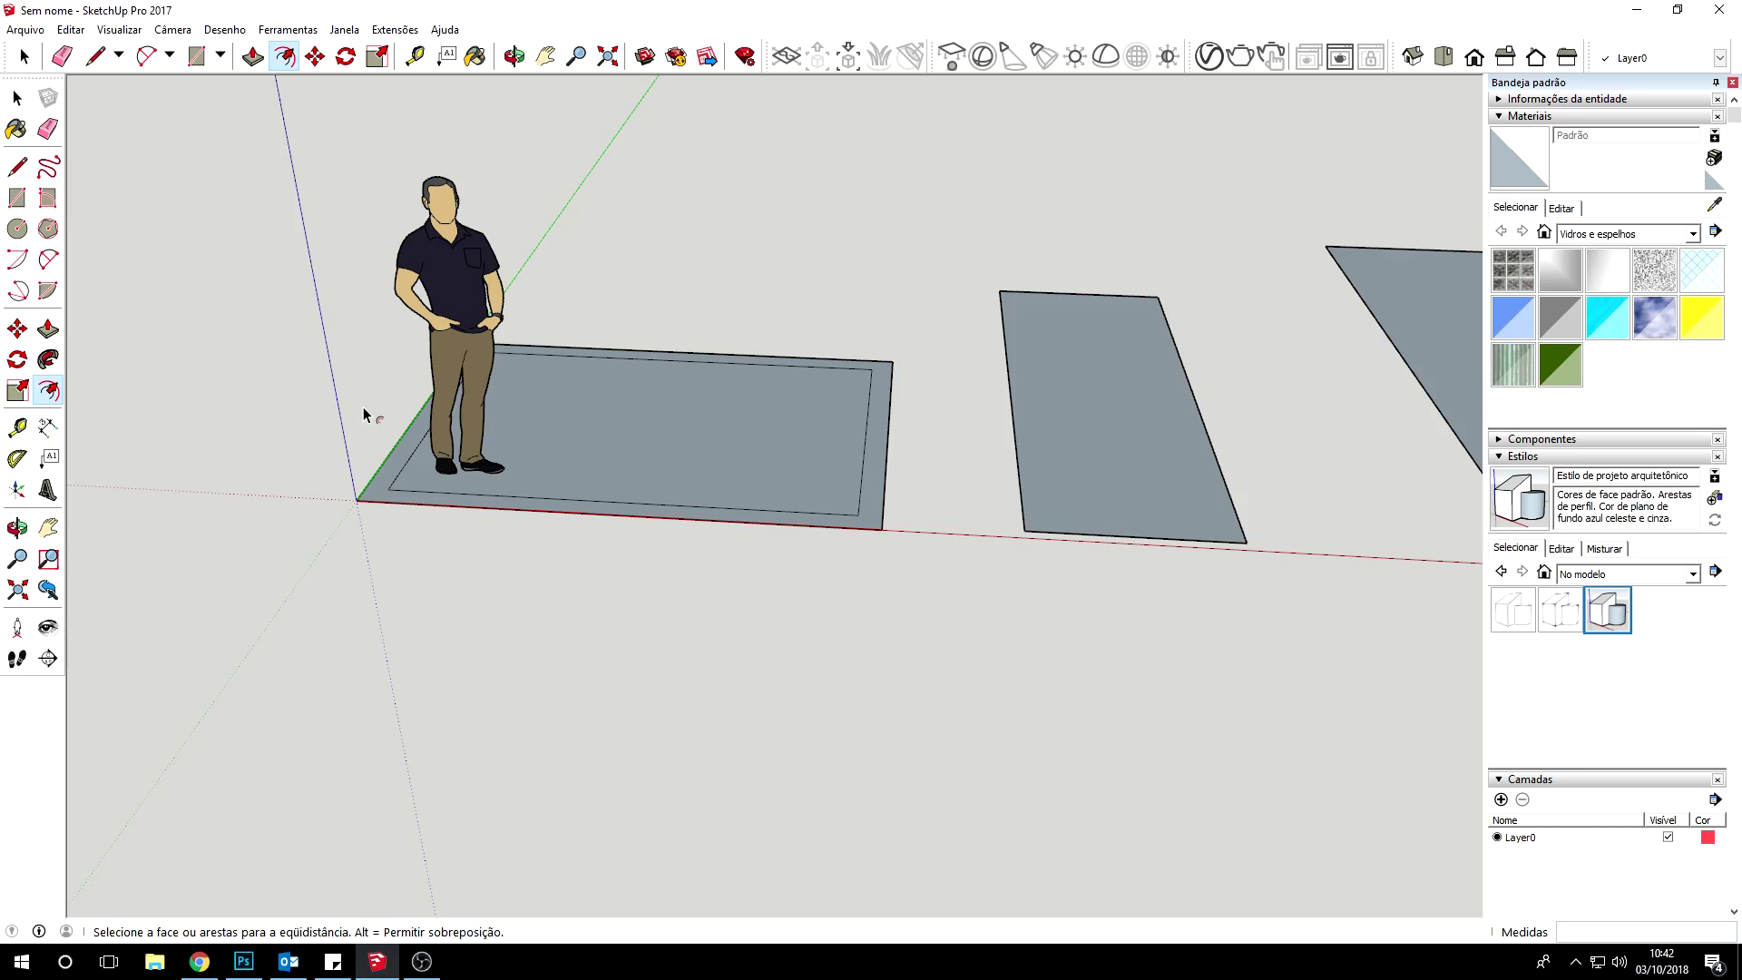
Erase the side, top and bottom edges of the inset outline on the left rectangle
{"action": "key", "text": "e"}
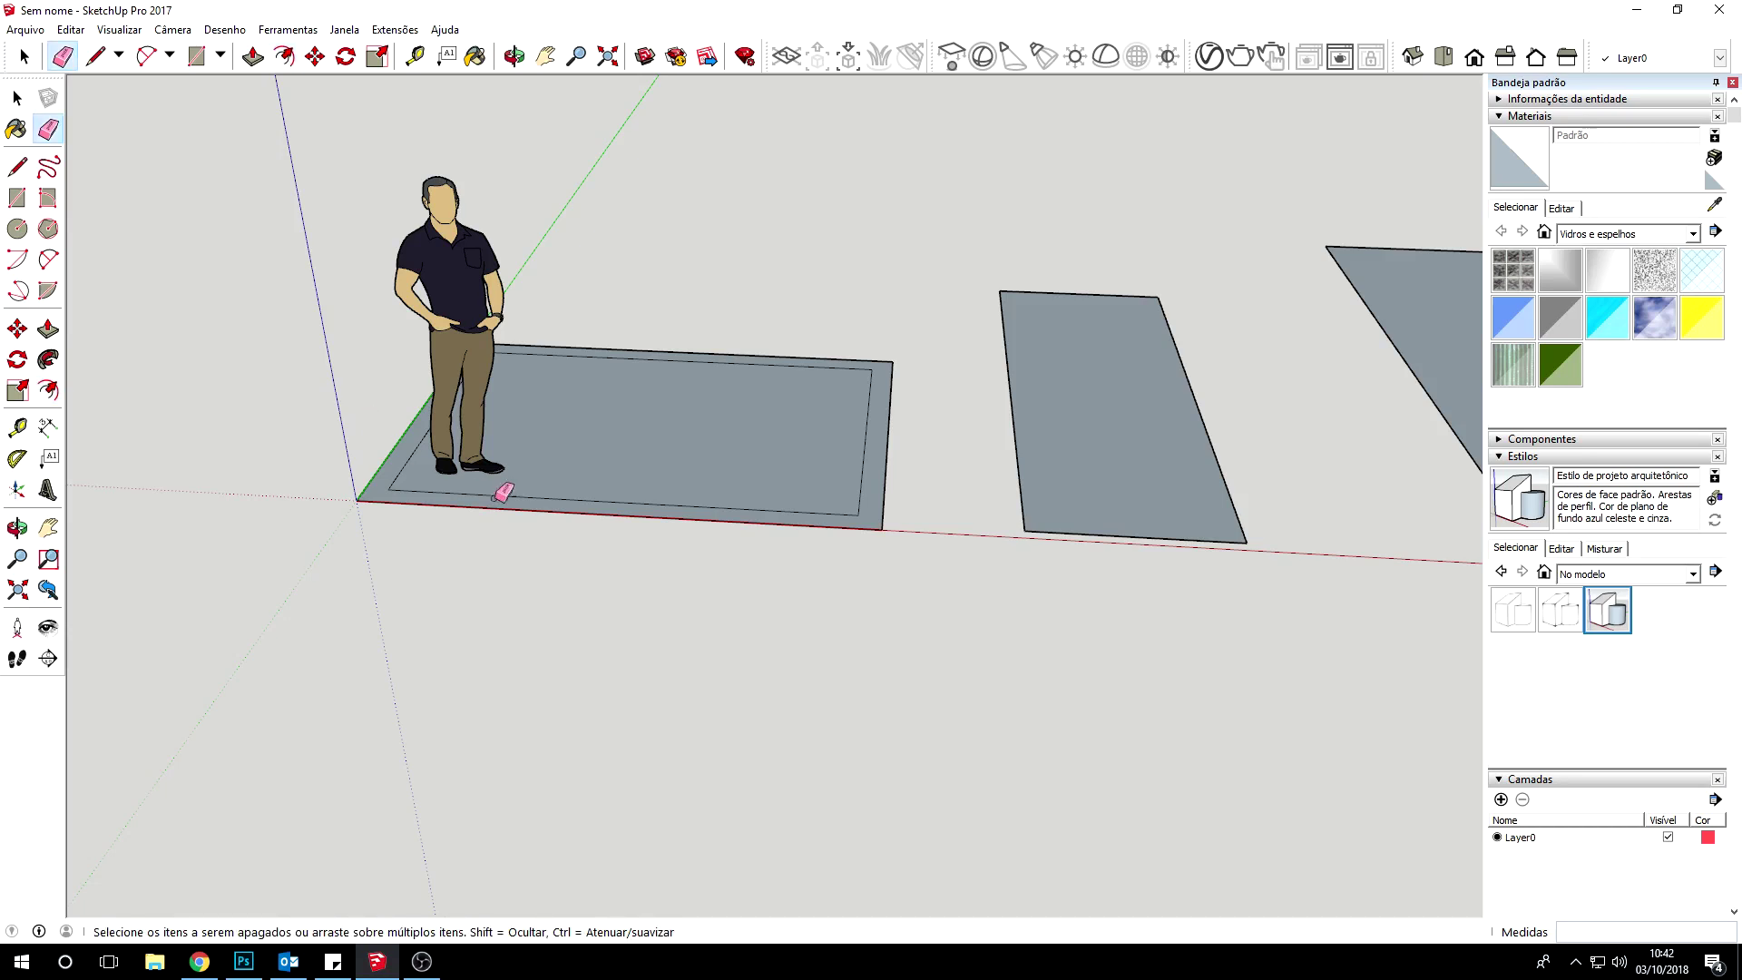
{"action": "scroll", "coordinate": [797, 568], "scroll_direction": "down", "scroll_amount": 3}
{"action": "scroll", "coordinate": [791, 472], "scroll_direction": "down", "scroll_amount": 3}
{"action": "left_click", "coordinate": [774, 439]}
{"action": "left_click", "coordinate": [773, 422]}
{"action": "left_click", "coordinate": [758, 496]}
{"action": "scroll", "coordinate": [798, 437], "scroll_direction": "down", "scroll_amount": 3}
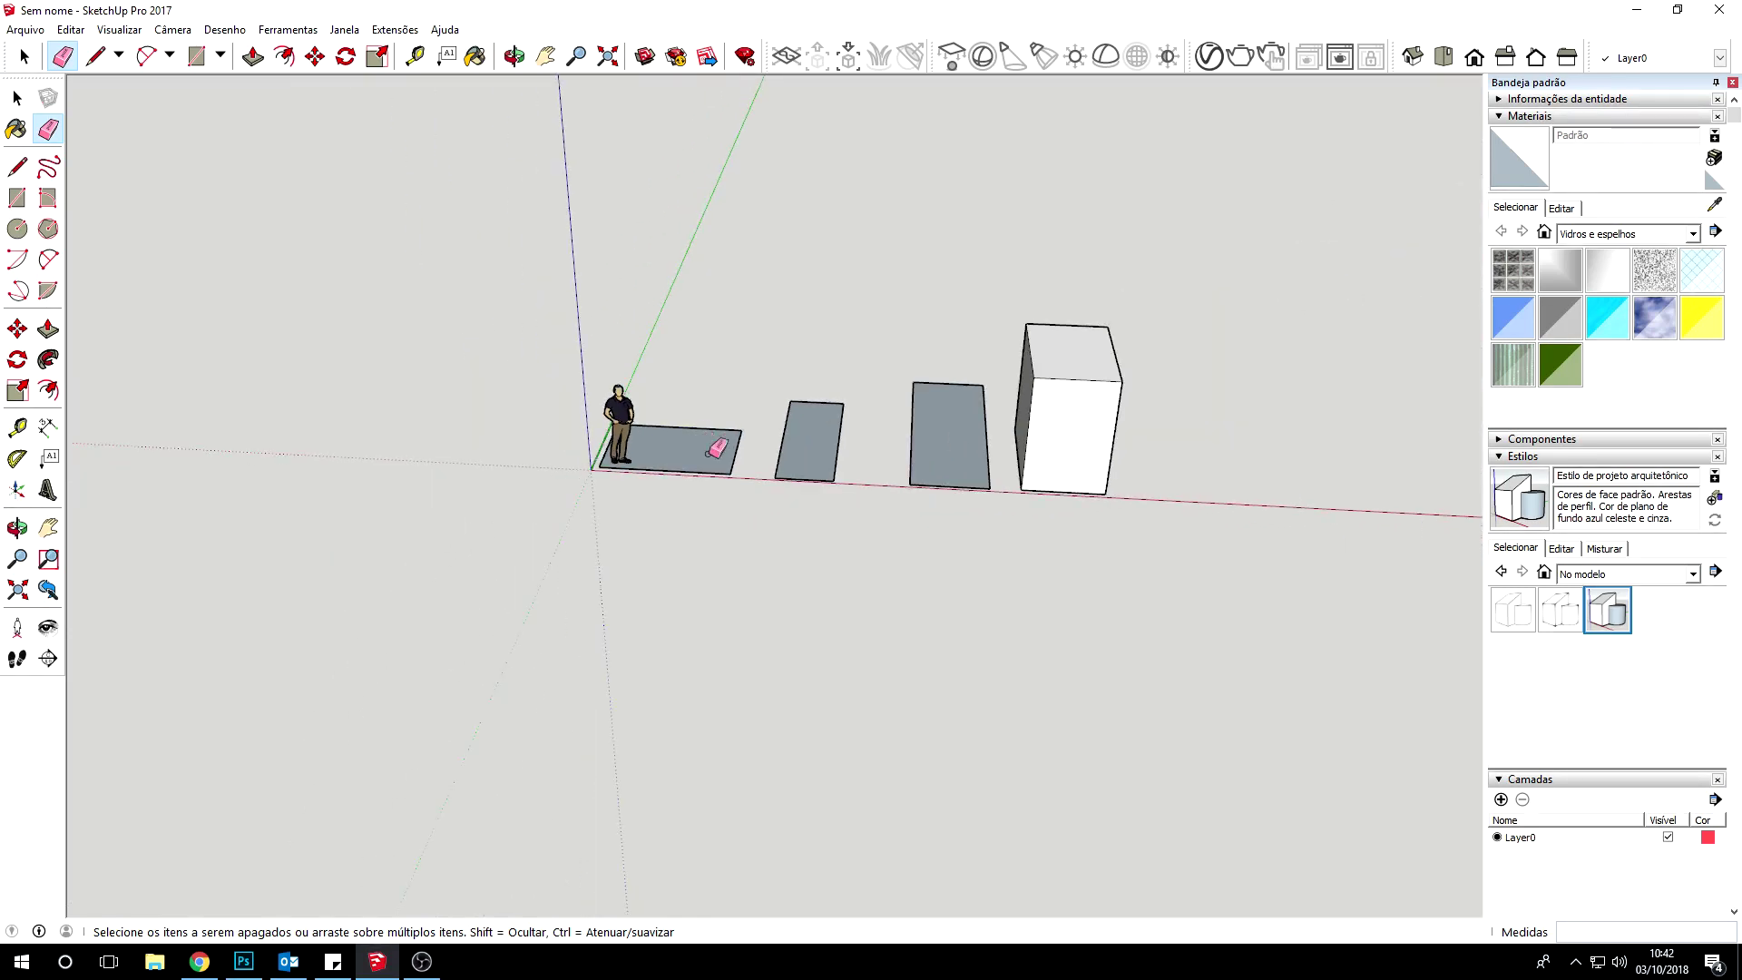
{"action": "scroll", "coordinate": [829, 440], "scroll_direction": "up", "scroll_amount": 3}
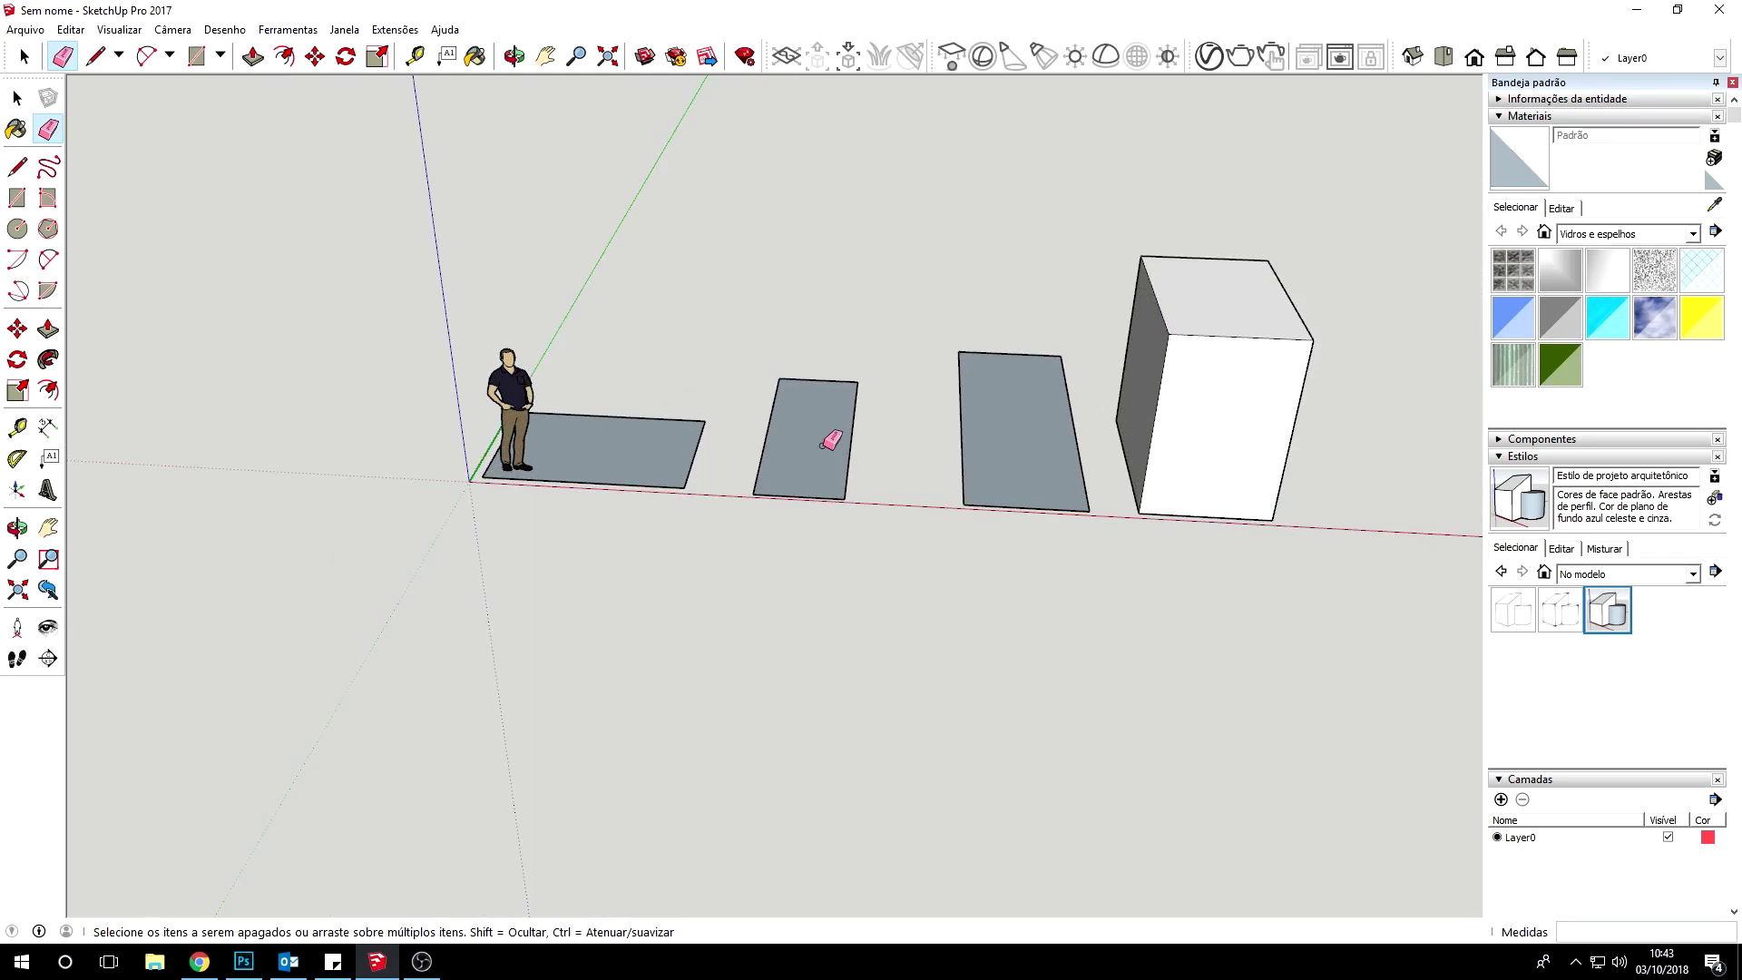
Tape-measure across the middle rectangle's edges, dropping three dashed guide lines, then orbit out
{"action": "key", "text": "t"}
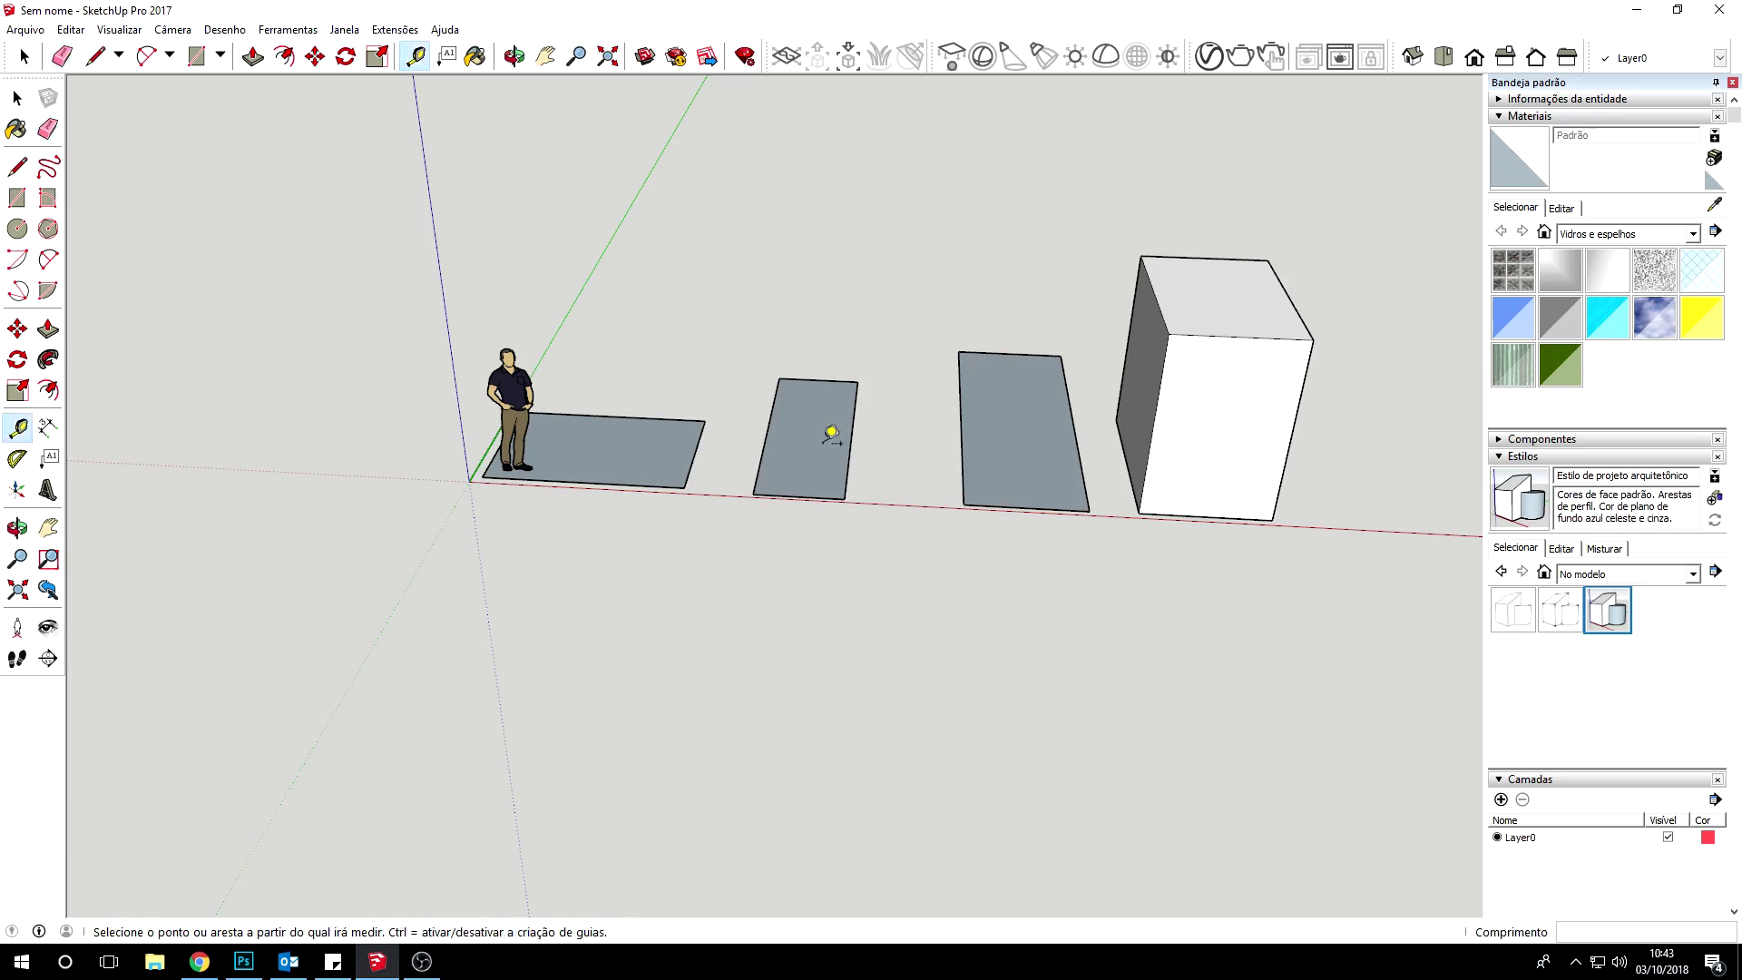
{"action": "scroll", "coordinate": [907, 390], "scroll_direction": "up", "scroll_amount": 2}
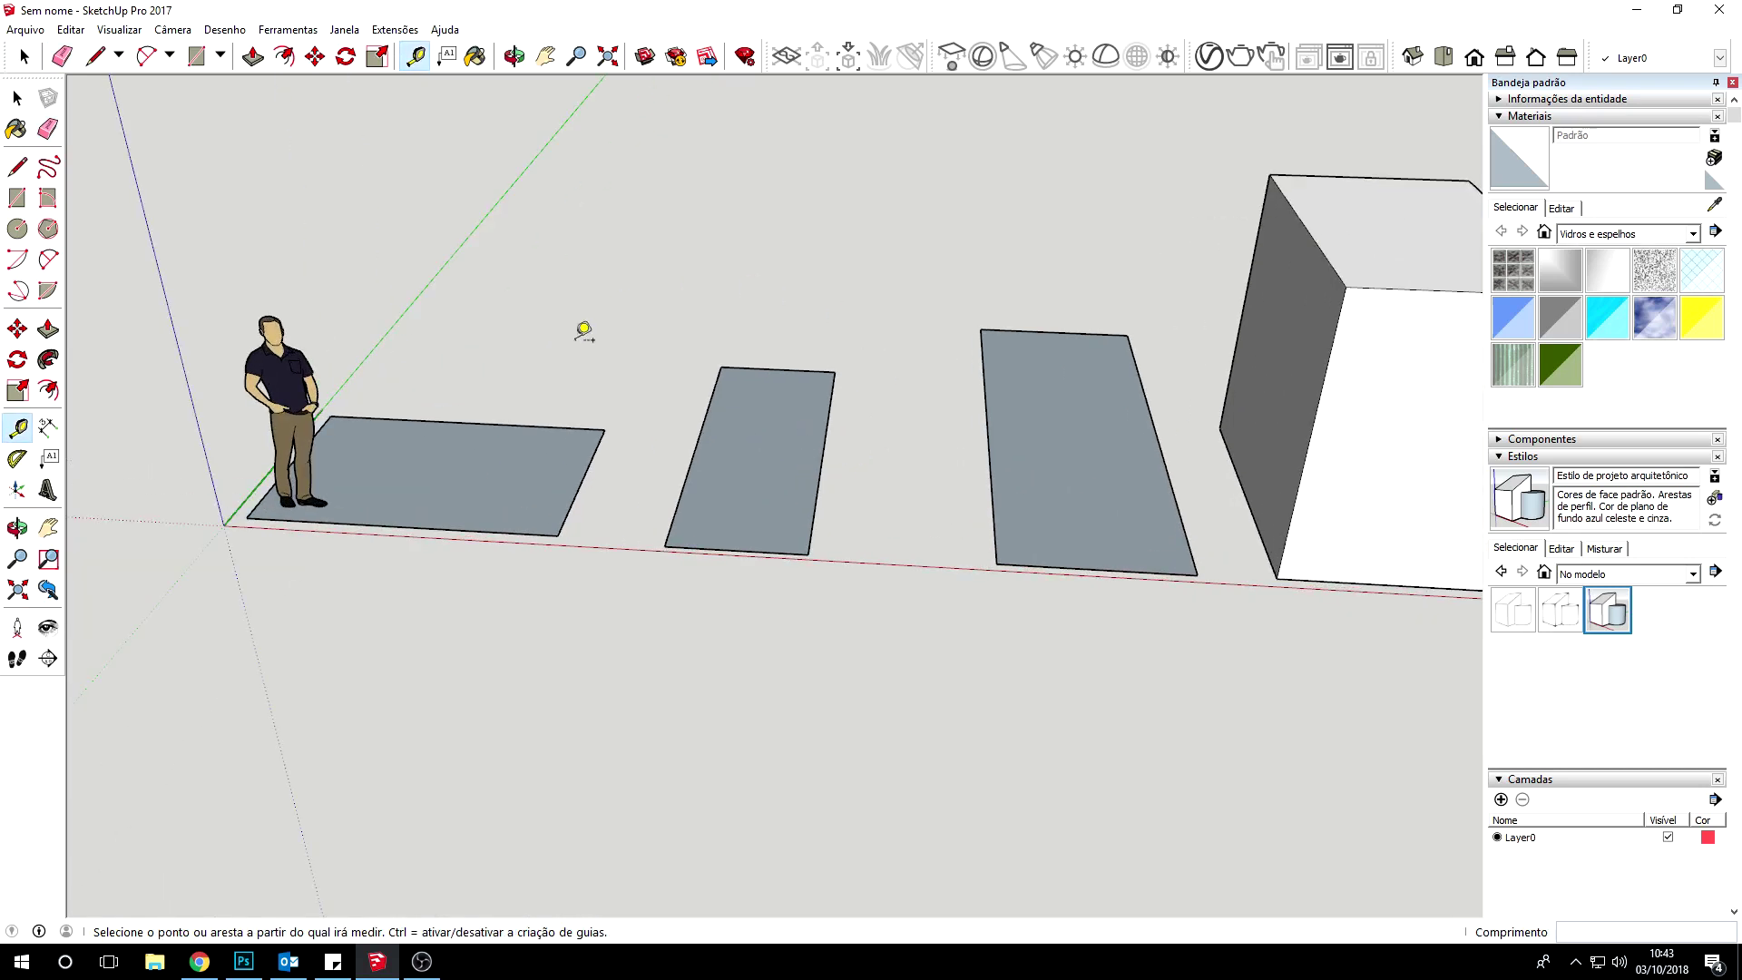
{"action": "scroll", "coordinate": [723, 489], "scroll_direction": "up", "scroll_amount": 2}
{"action": "scroll", "coordinate": [723, 490], "scroll_direction": "up", "scroll_amount": 2}
{"action": "left_click", "coordinate": [788, 299]}
{"action": "left_click", "coordinate": [760, 582]}
{"action": "left_click", "coordinate": [688, 397]}
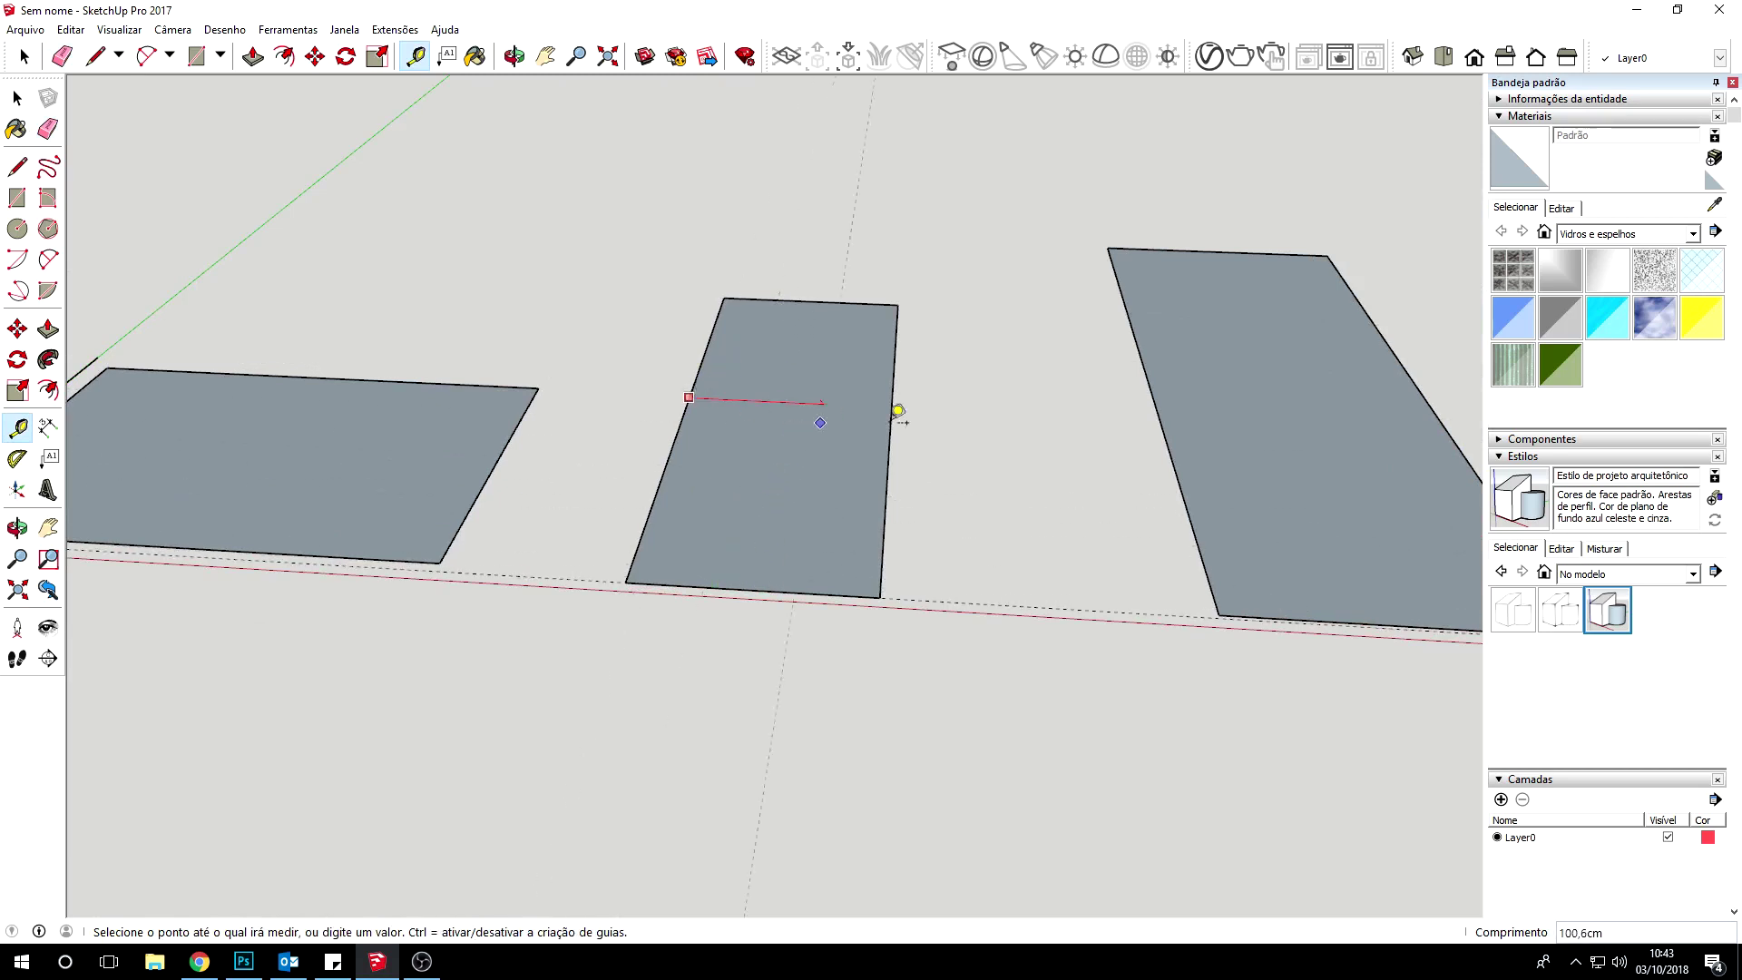
{"action": "left_click", "coordinate": [944, 407]}
{"action": "left_click", "coordinate": [683, 414]}
{"action": "left_click", "coordinate": [635, 407]}
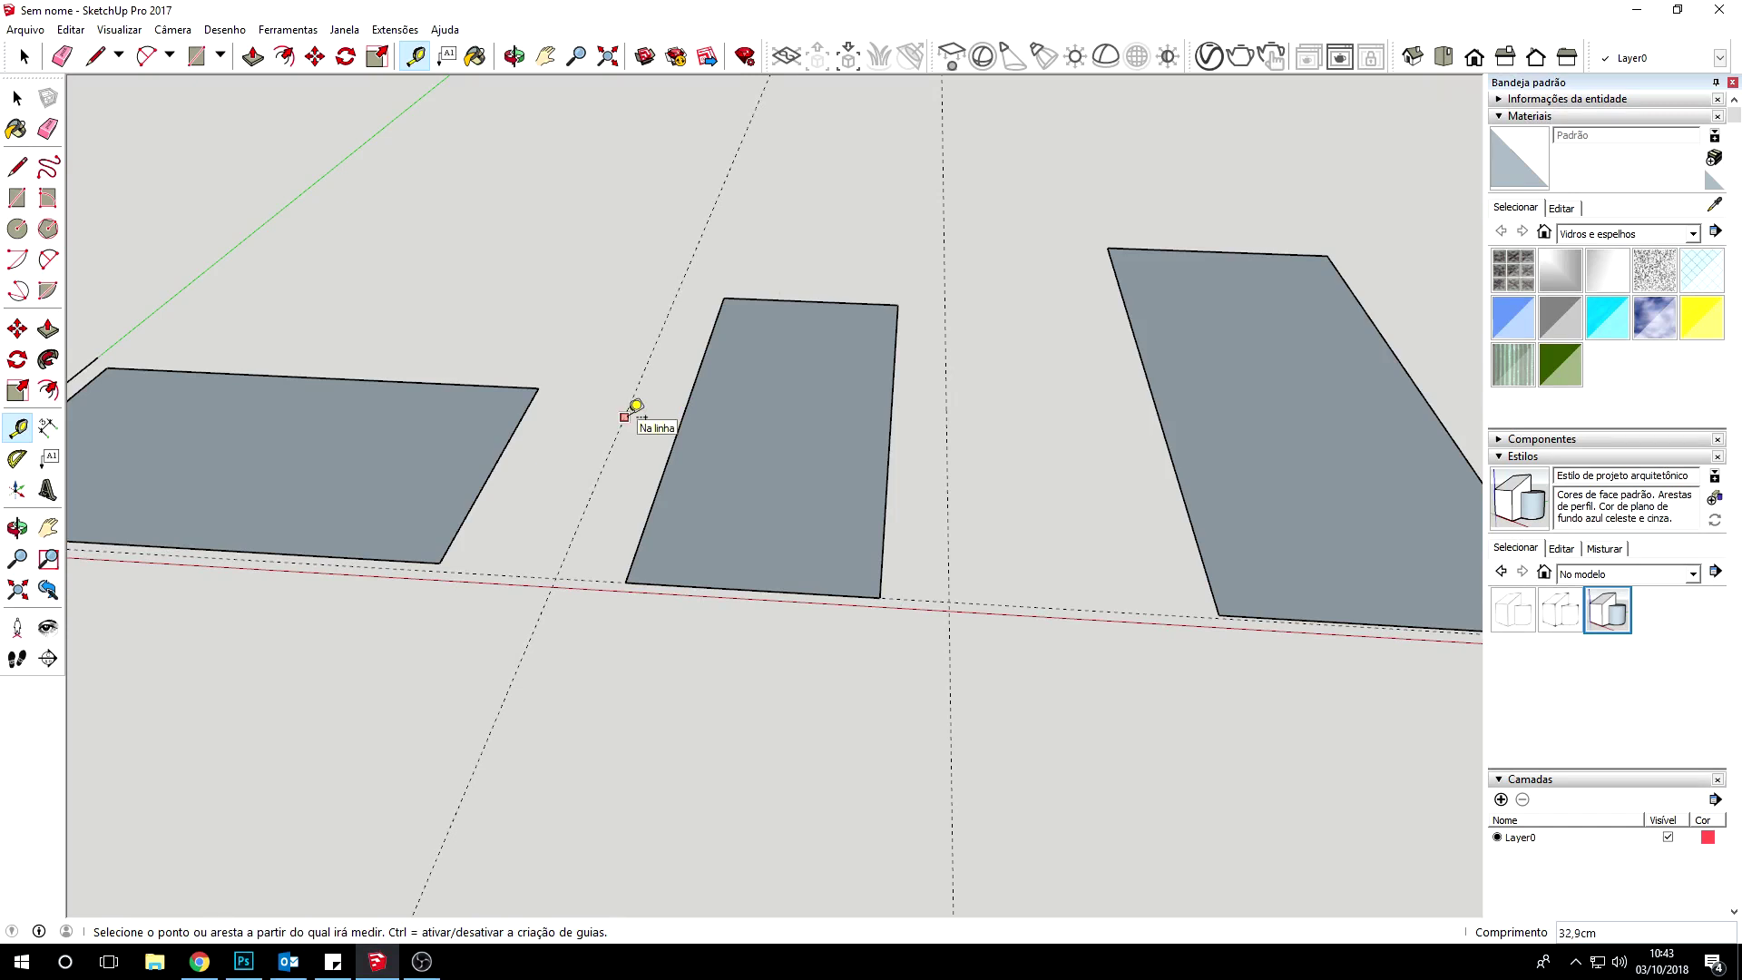
{"action": "scroll", "coordinate": [591, 397], "scroll_direction": "down", "scroll_amount": 3}
{"action": "scroll", "coordinate": [652, 399], "scroll_direction": "down", "scroll_amount": 2}
{"action": "mouse_move", "coordinate": [655, 404]}
{"action": "middle_mouse_down"}
{"action": "mouse_move", "coordinate": [926, 372]}
{"action": "mouse_move", "coordinate": [766, 454]}
{"action": "middle_mouse_up"}
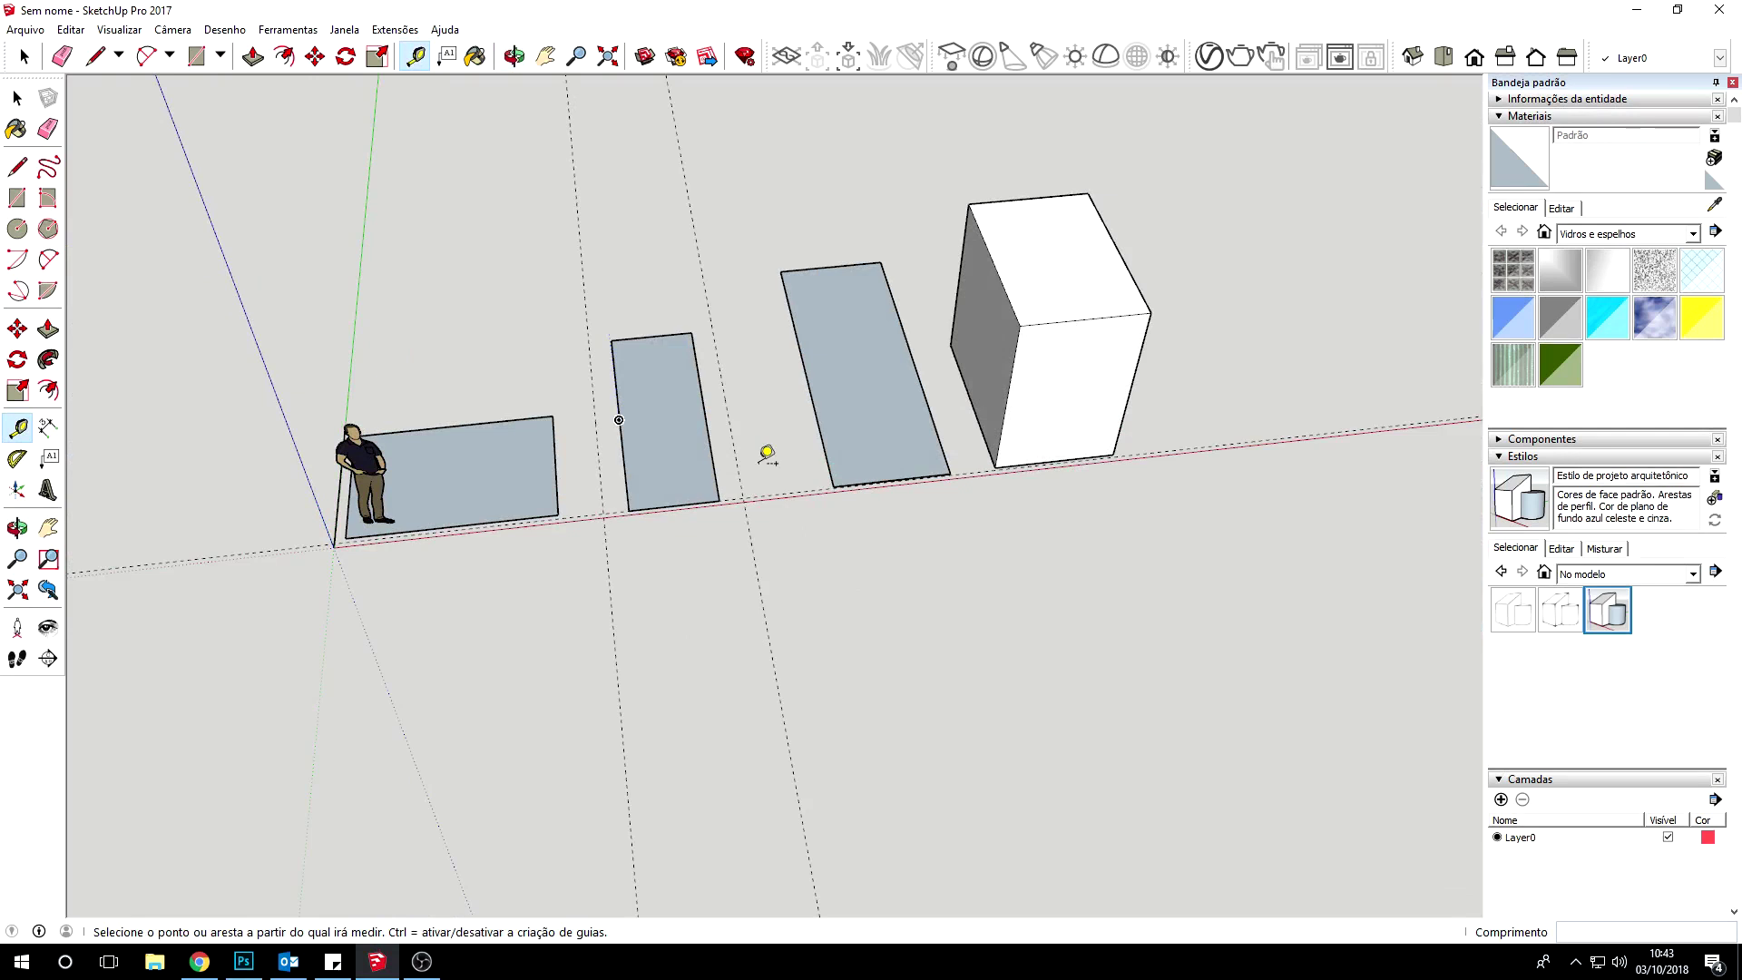
Draw a two-corner rectangle on the ground in front of the row, then orbit to a steeper view
{"action": "key", "text": "r"}
{"action": "left_click", "coordinate": [808, 541]}
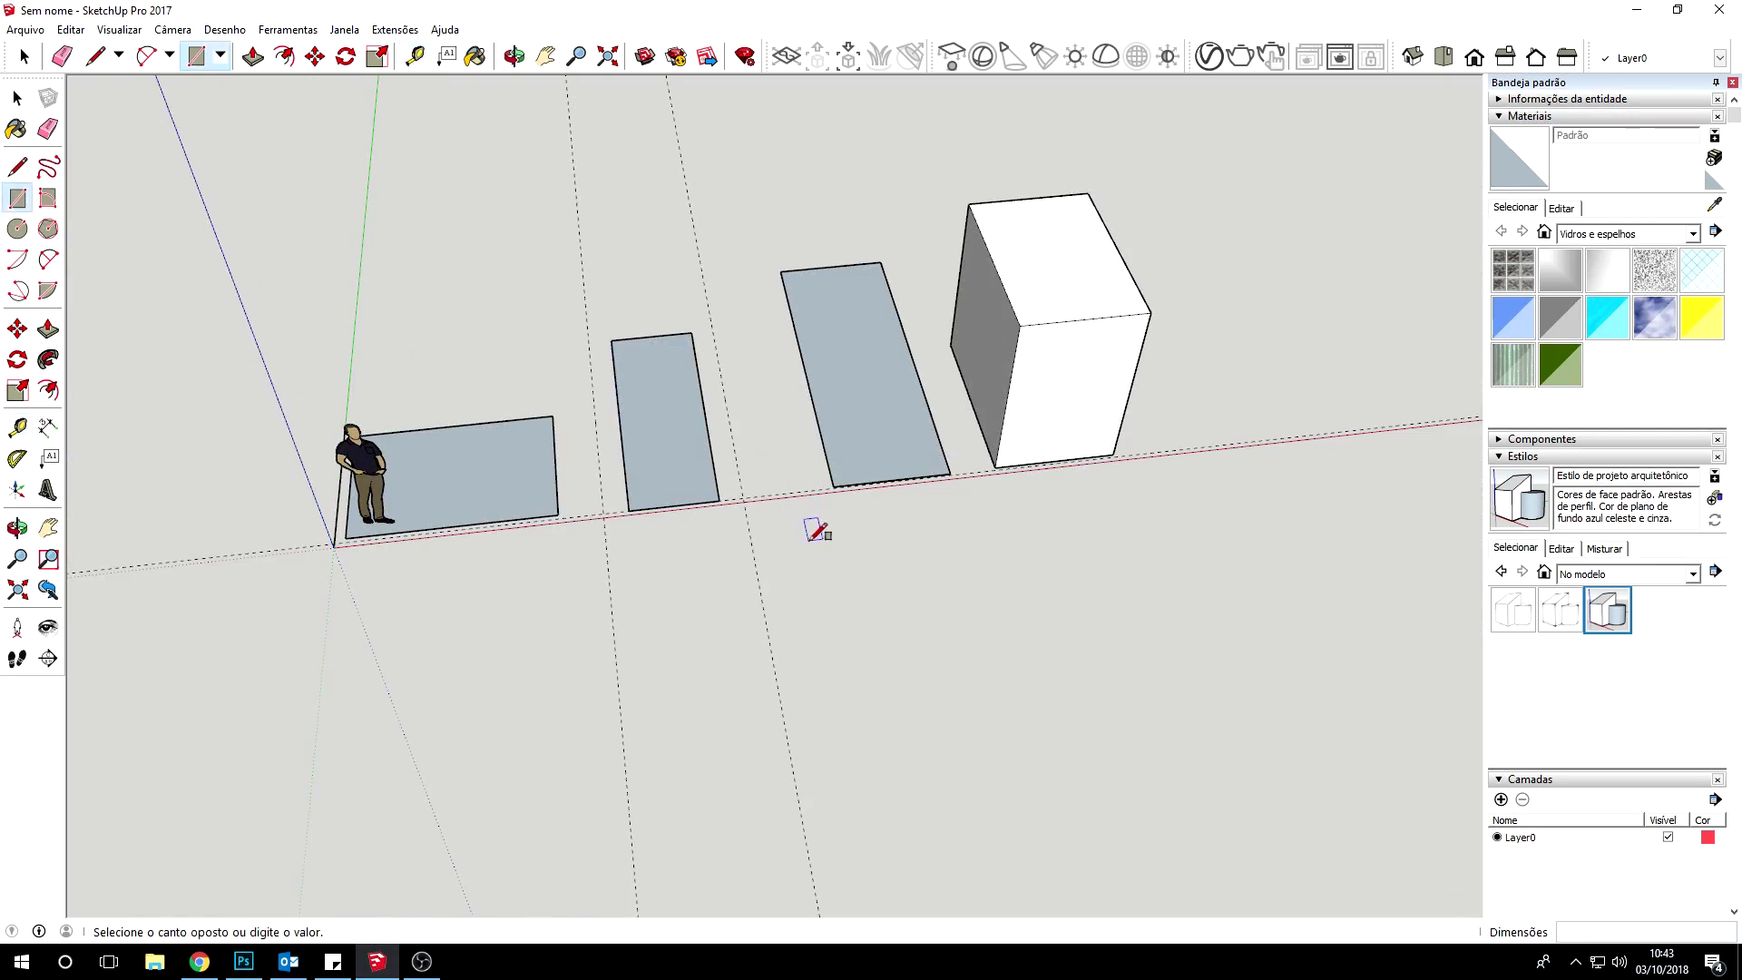
{"action": "left_click", "coordinate": [977, 727]}
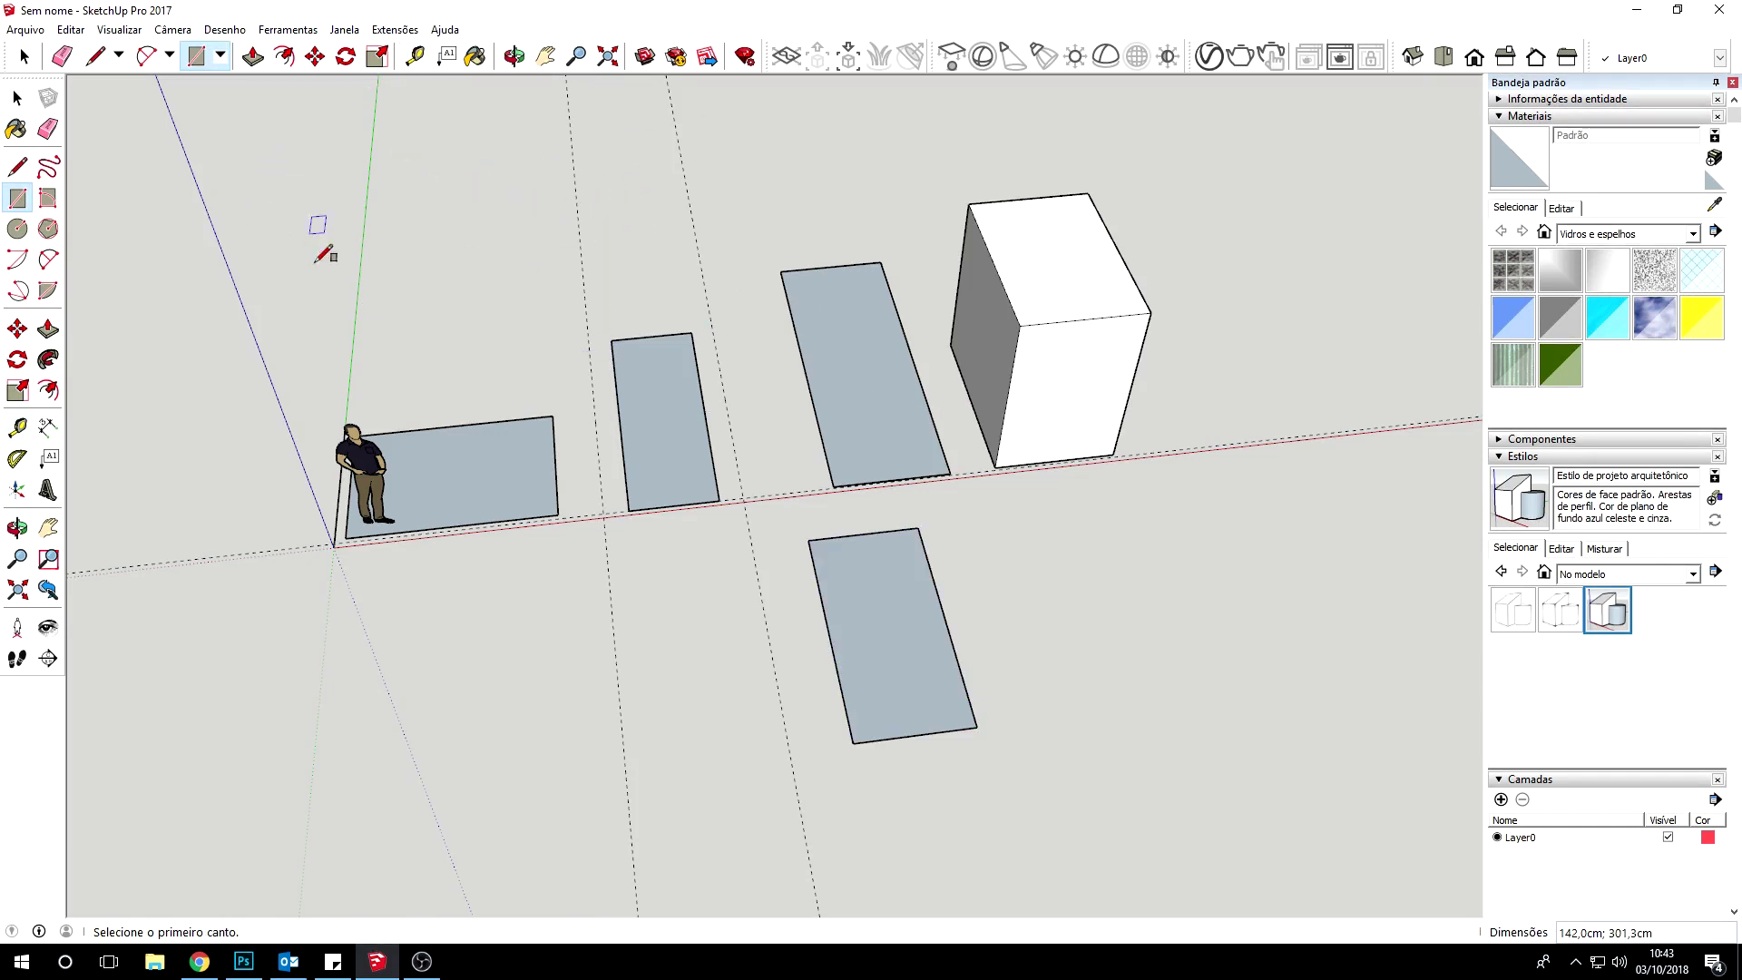
{"action": "middle_click_drag", "start_coordinate": [392, 265], "coordinate": [405, 260]}
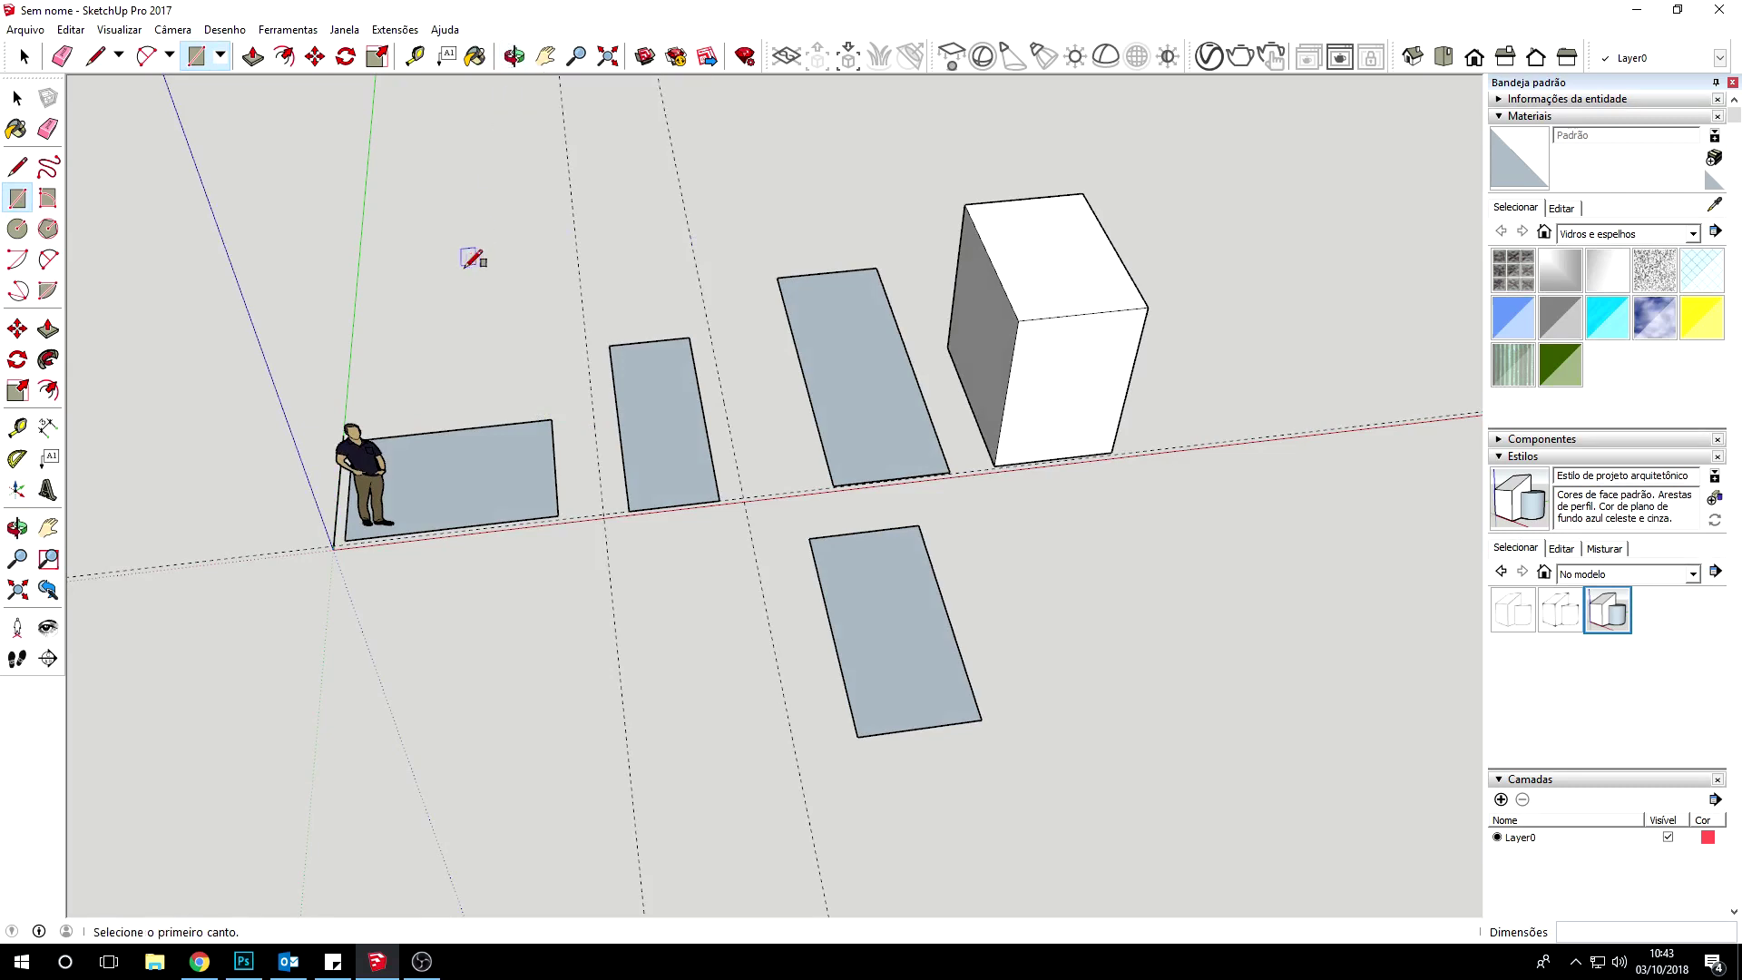
{"action": "mouse_move", "coordinate": [498, 319]}
{"action": "middle_mouse_down"}
{"action": "mouse_move", "coordinate": [470, 312]}
{"action": "mouse_move", "coordinate": [731, 220]}
{"action": "mouse_move", "coordinate": [797, 427]}
{"action": "mouse_move", "coordinate": [470, 226]}
{"action": "mouse_move", "coordinate": [1023, 264]}
{"action": "mouse_move", "coordinate": [420, 296]}
{"action": "mouse_move", "coordinate": [836, 357]}
{"action": "mouse_move", "coordinate": [436, 330]}
{"action": "mouse_move", "coordinate": [673, 264]}
{"action": "mouse_move", "coordinate": [459, 245]}
{"action": "mouse_move", "coordinate": [563, 287]}
{"action": "mouse_move", "coordinate": [614, 155]}
{"action": "mouse_move", "coordinate": [508, 95]}
{"action": "middle_mouse_up"}
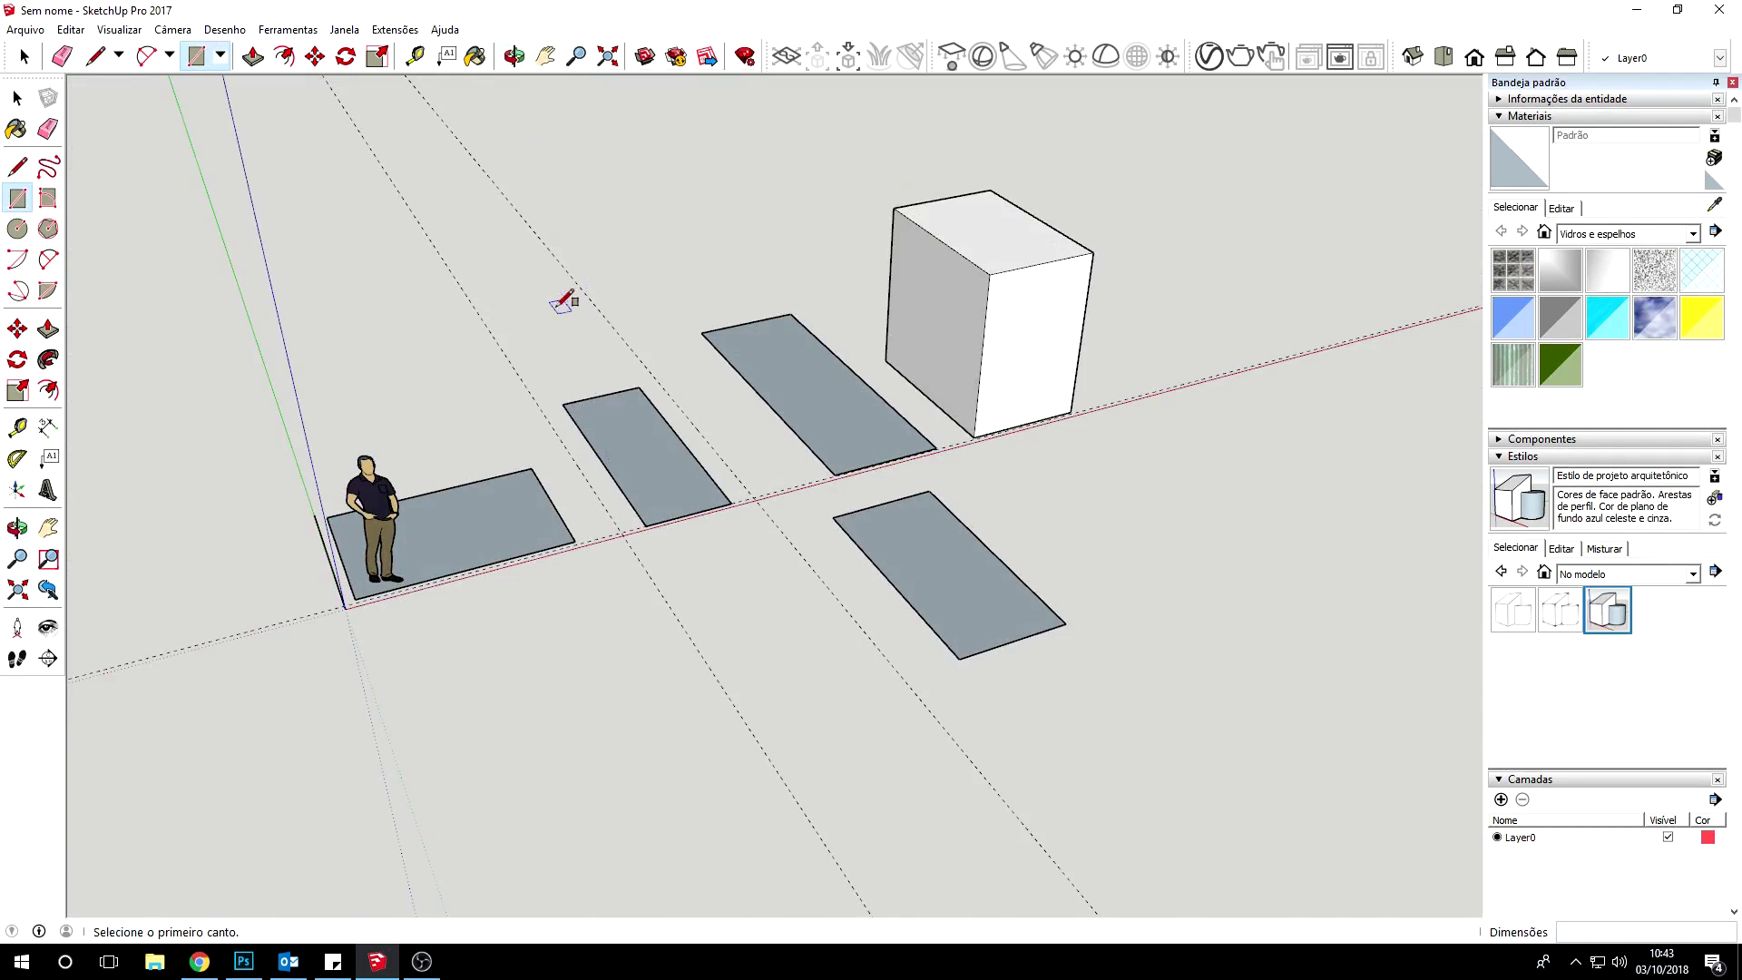
{"action": "left_click", "coordinate": [545, 56]}
Pan the scene left and down, then orbit to a lower, frontal view of the row
{"action": "mouse_move", "coordinate": [649, 397]}
{"action": "left_mouse_down"}
{"action": "mouse_move", "coordinate": [531, 442]}
{"action": "mouse_move", "coordinate": [455, 412]}
{"action": "mouse_move", "coordinate": [505, 456]}
{"action": "left_mouse_up"}
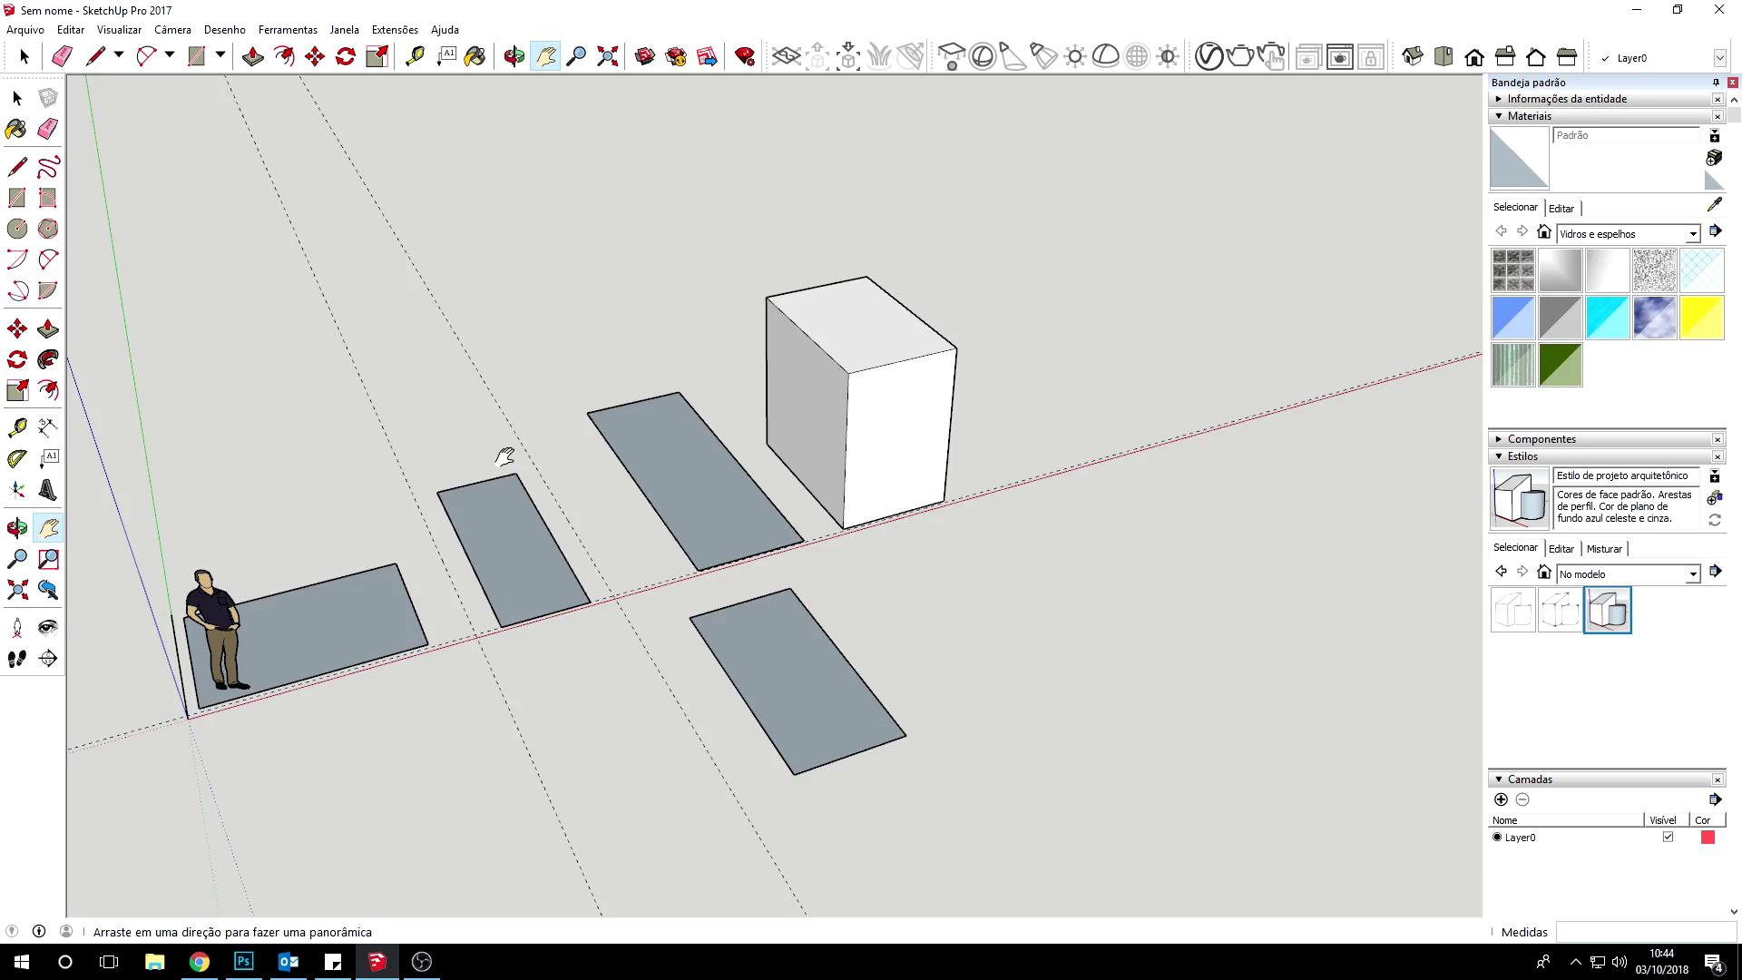
{"action": "mouse_move", "coordinate": [545, 396]}
{"action": "left_mouse_down"}
{"action": "mouse_move", "coordinate": [808, 303]}
{"action": "mouse_move", "coordinate": [506, 245]}
{"action": "mouse_move", "coordinate": [587, 471]}
{"action": "mouse_move", "coordinate": [576, 307]}
{"action": "mouse_move", "coordinate": [588, 486]}
{"action": "mouse_move", "coordinate": [621, 471]}
{"action": "left_mouse_up"}
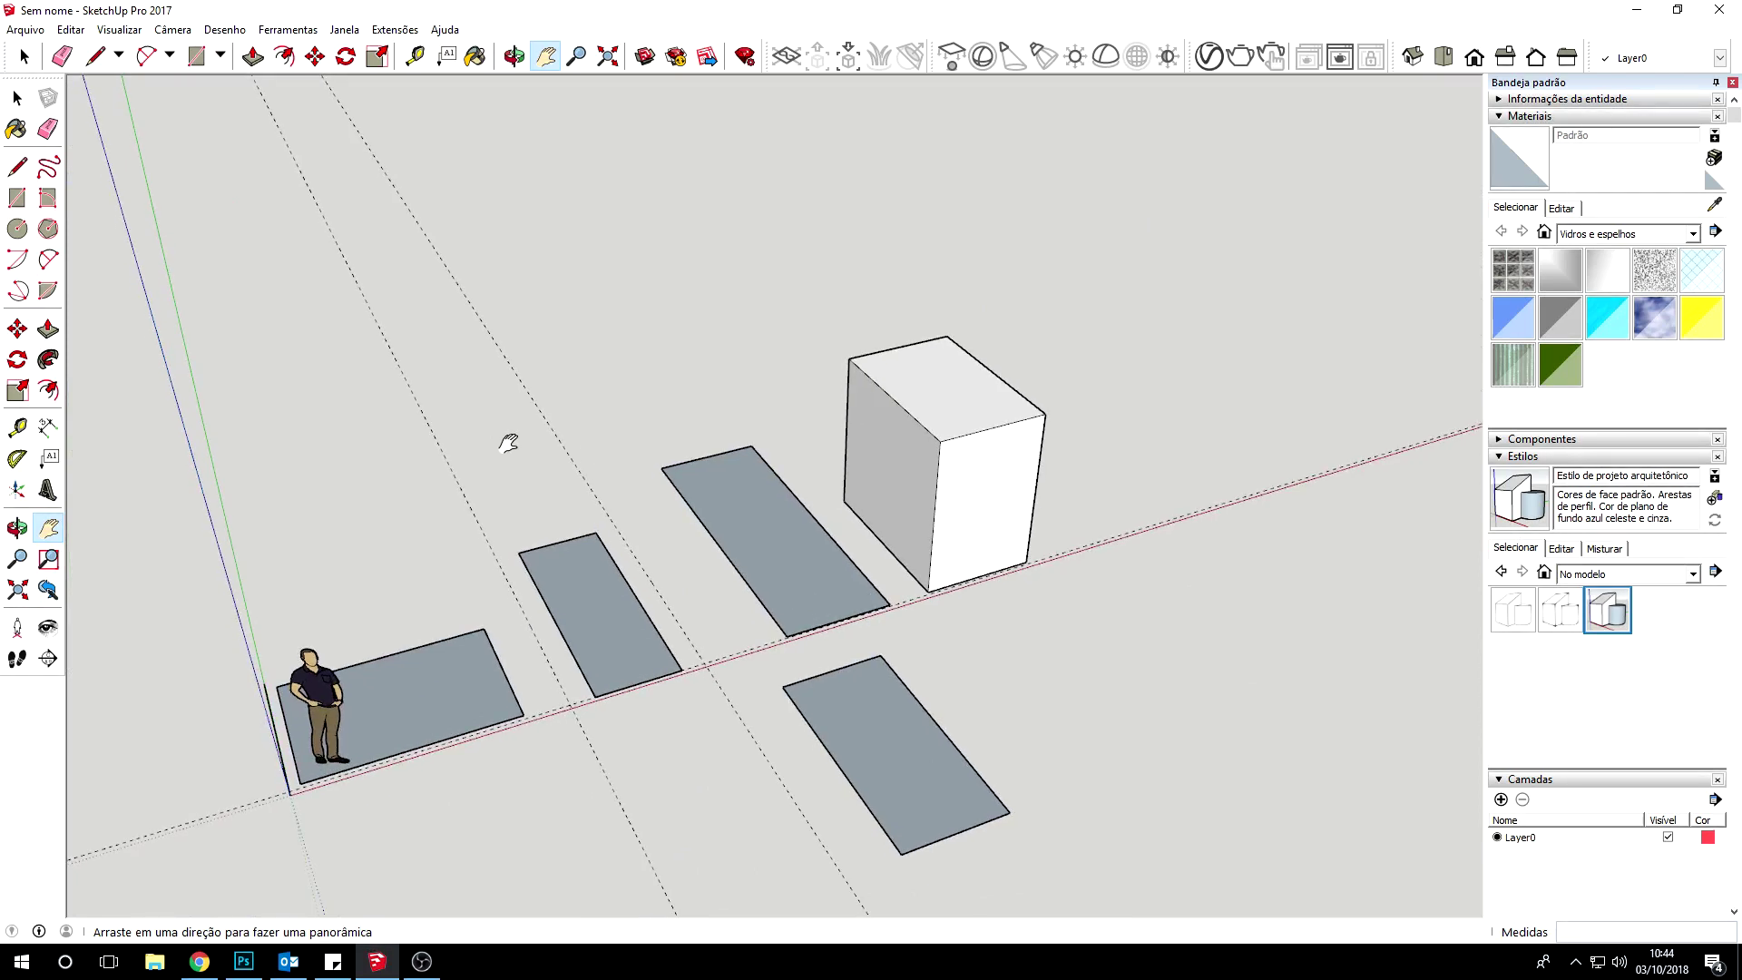
{"action": "middle_click_drag", "start_coordinate": [509, 445], "coordinate": [315, 413]}
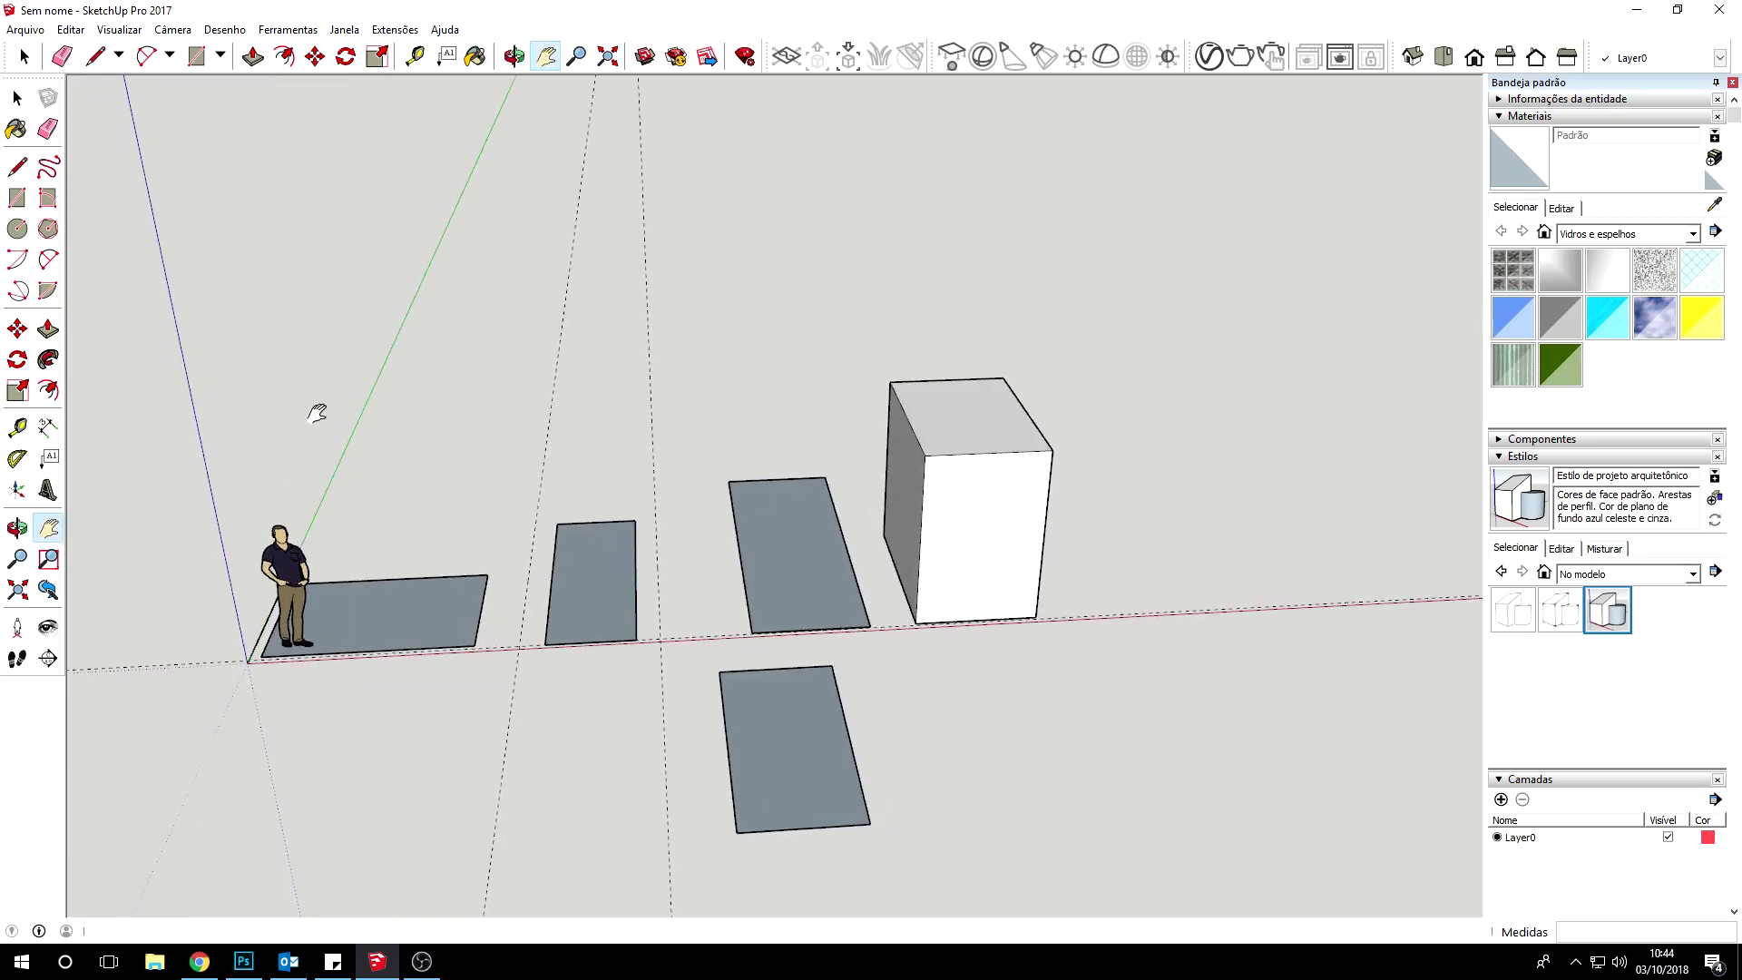
{"action": "key", "text": "q"}
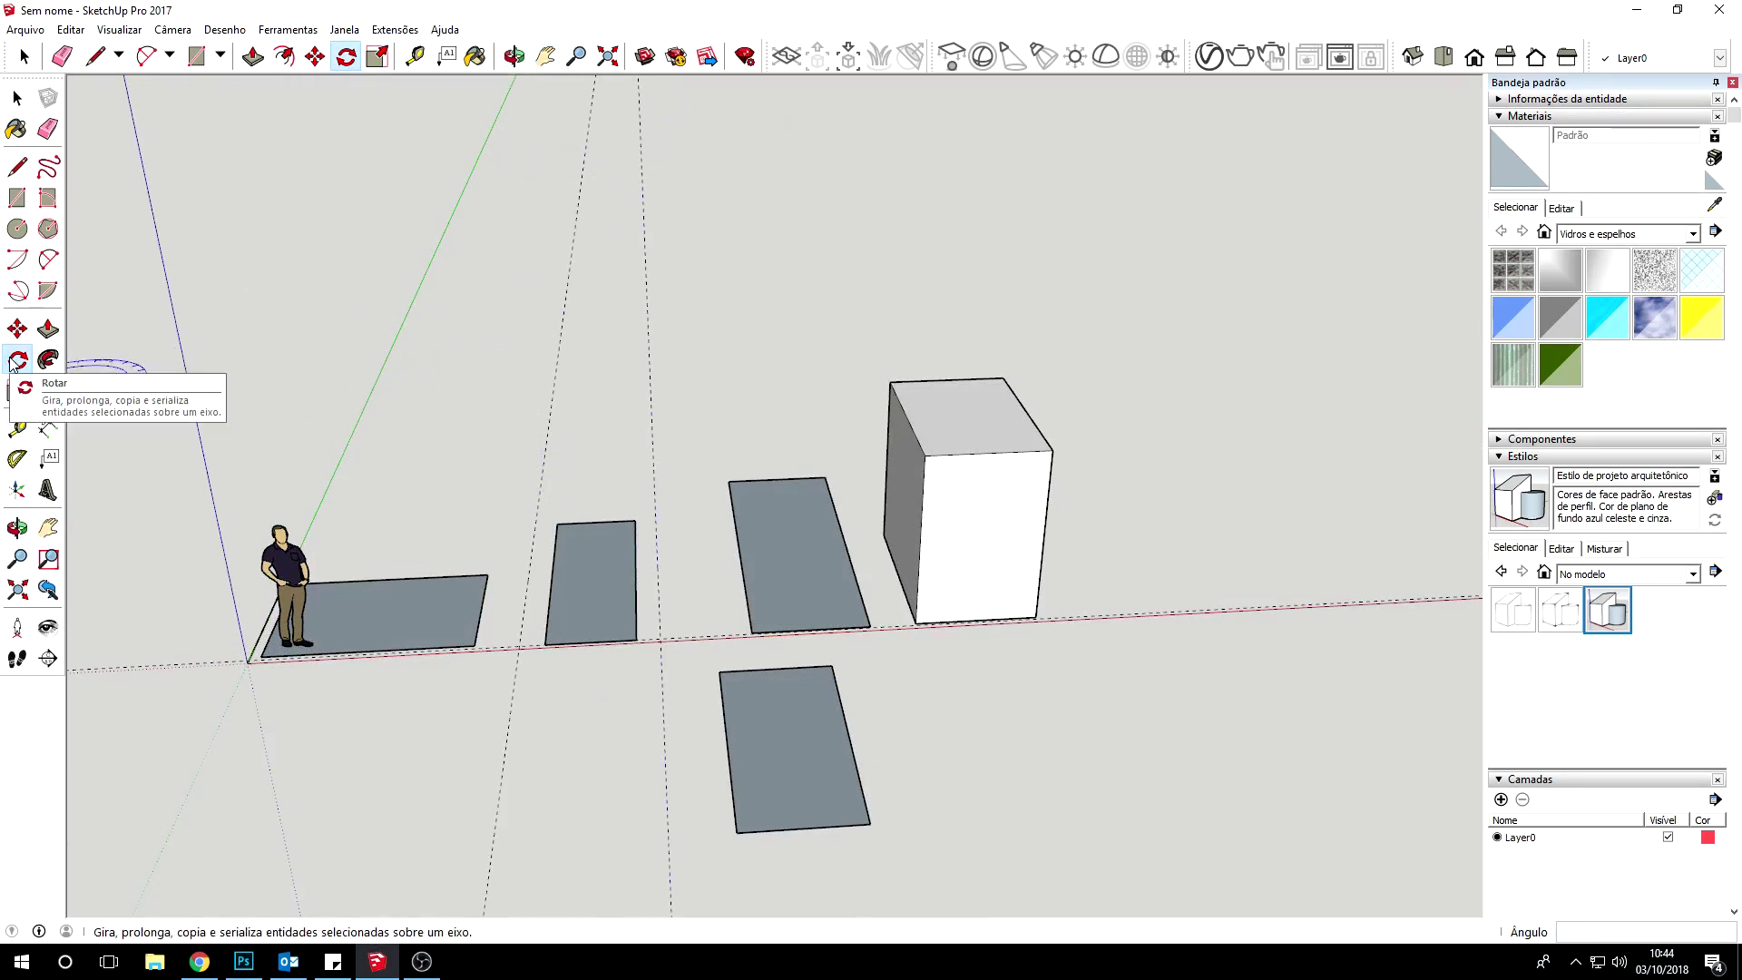
Start rotating the first rectangle, cancel with Esc, and orbit to a low side-on view
{"action": "left_click", "coordinate": [481, 610]}
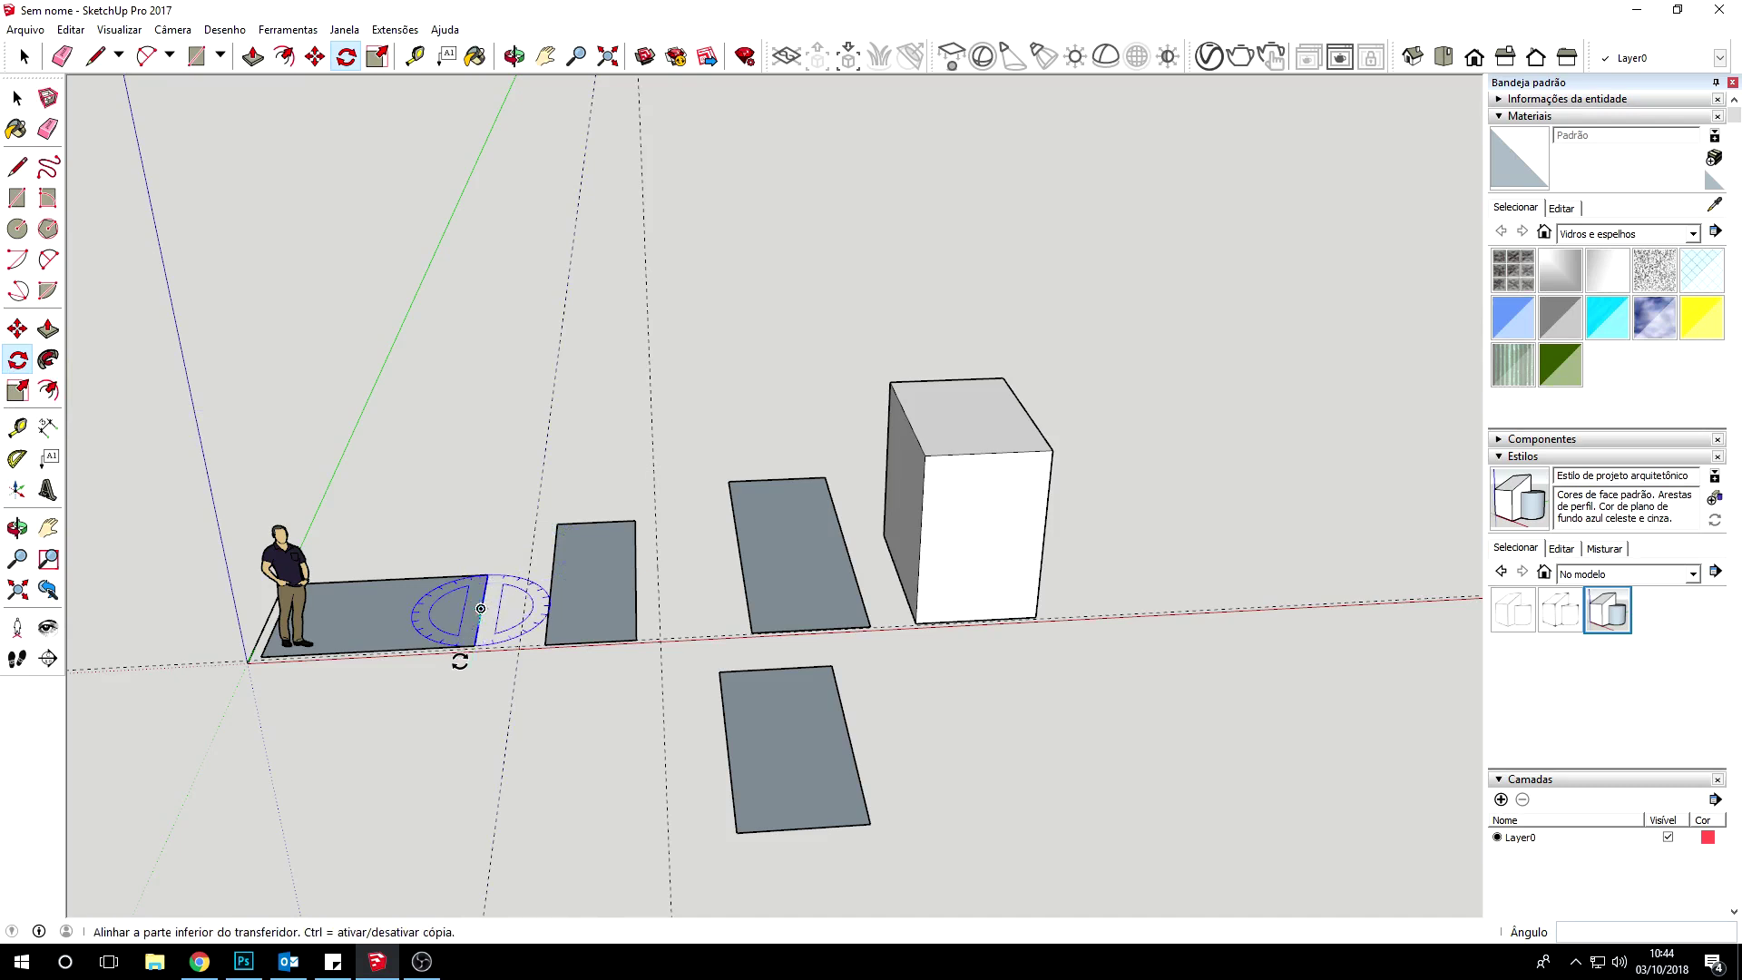
{"action": "left_click", "coordinate": [394, 641]}
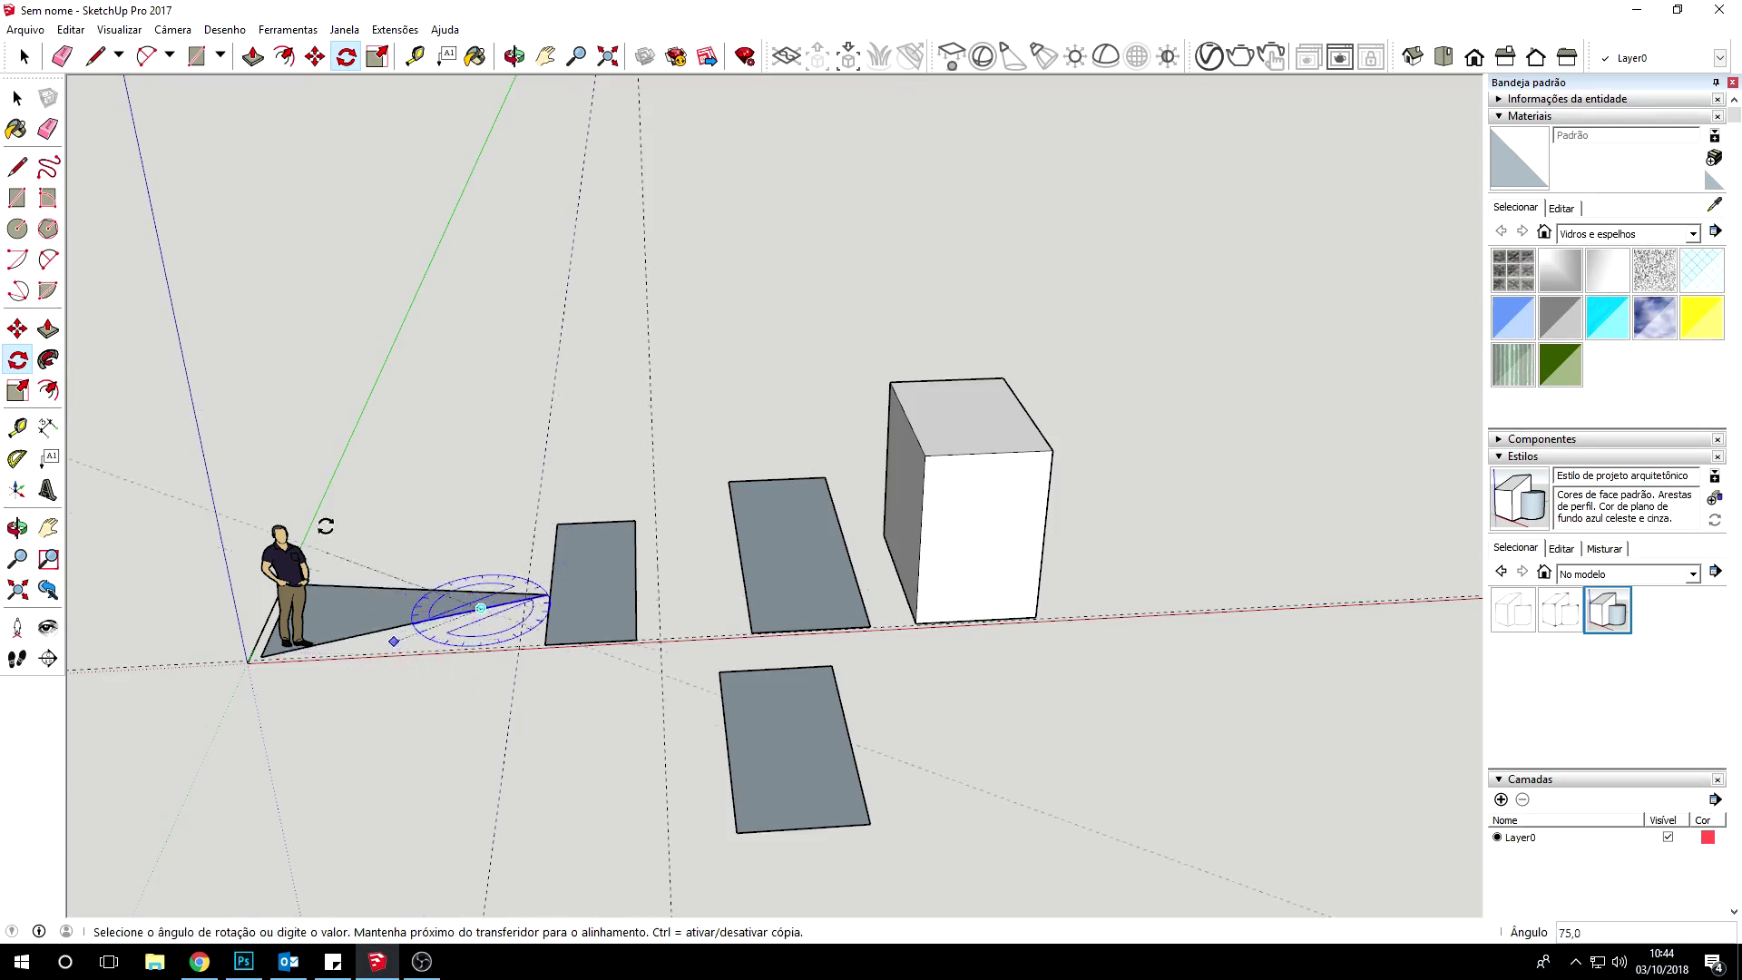
{"action": "key", "text": "Escape"}
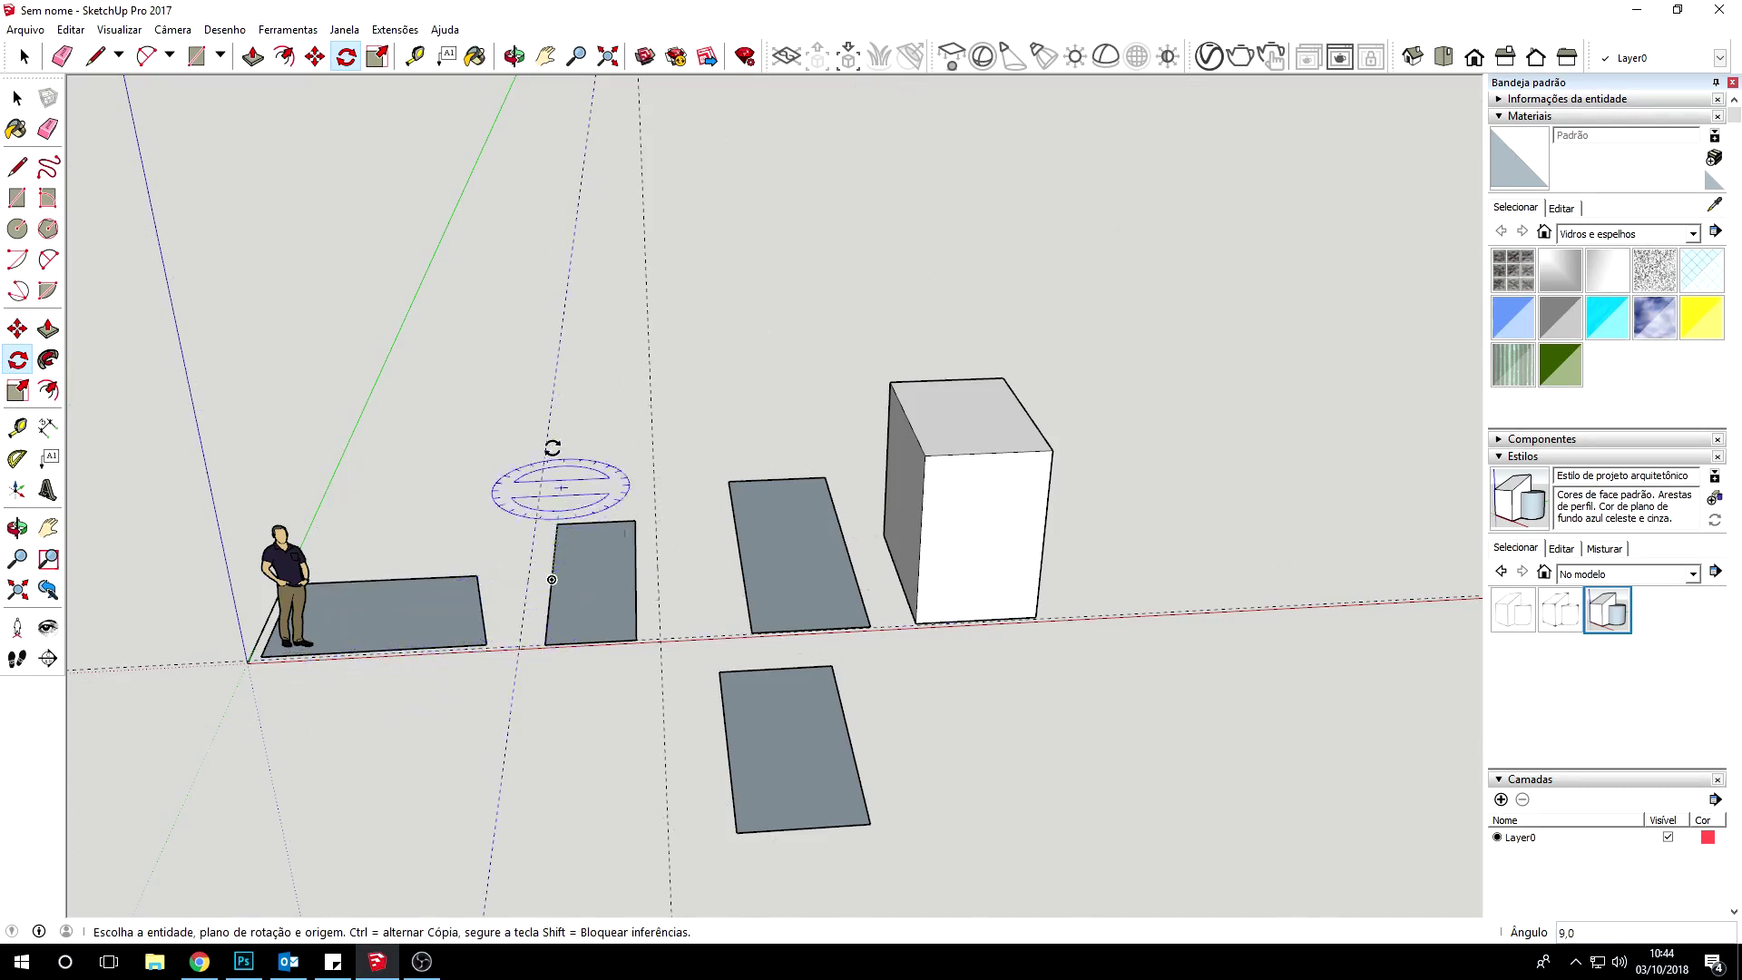
{"action": "middle_click_drag", "start_coordinate": [556, 493], "coordinate": [724, 543]}
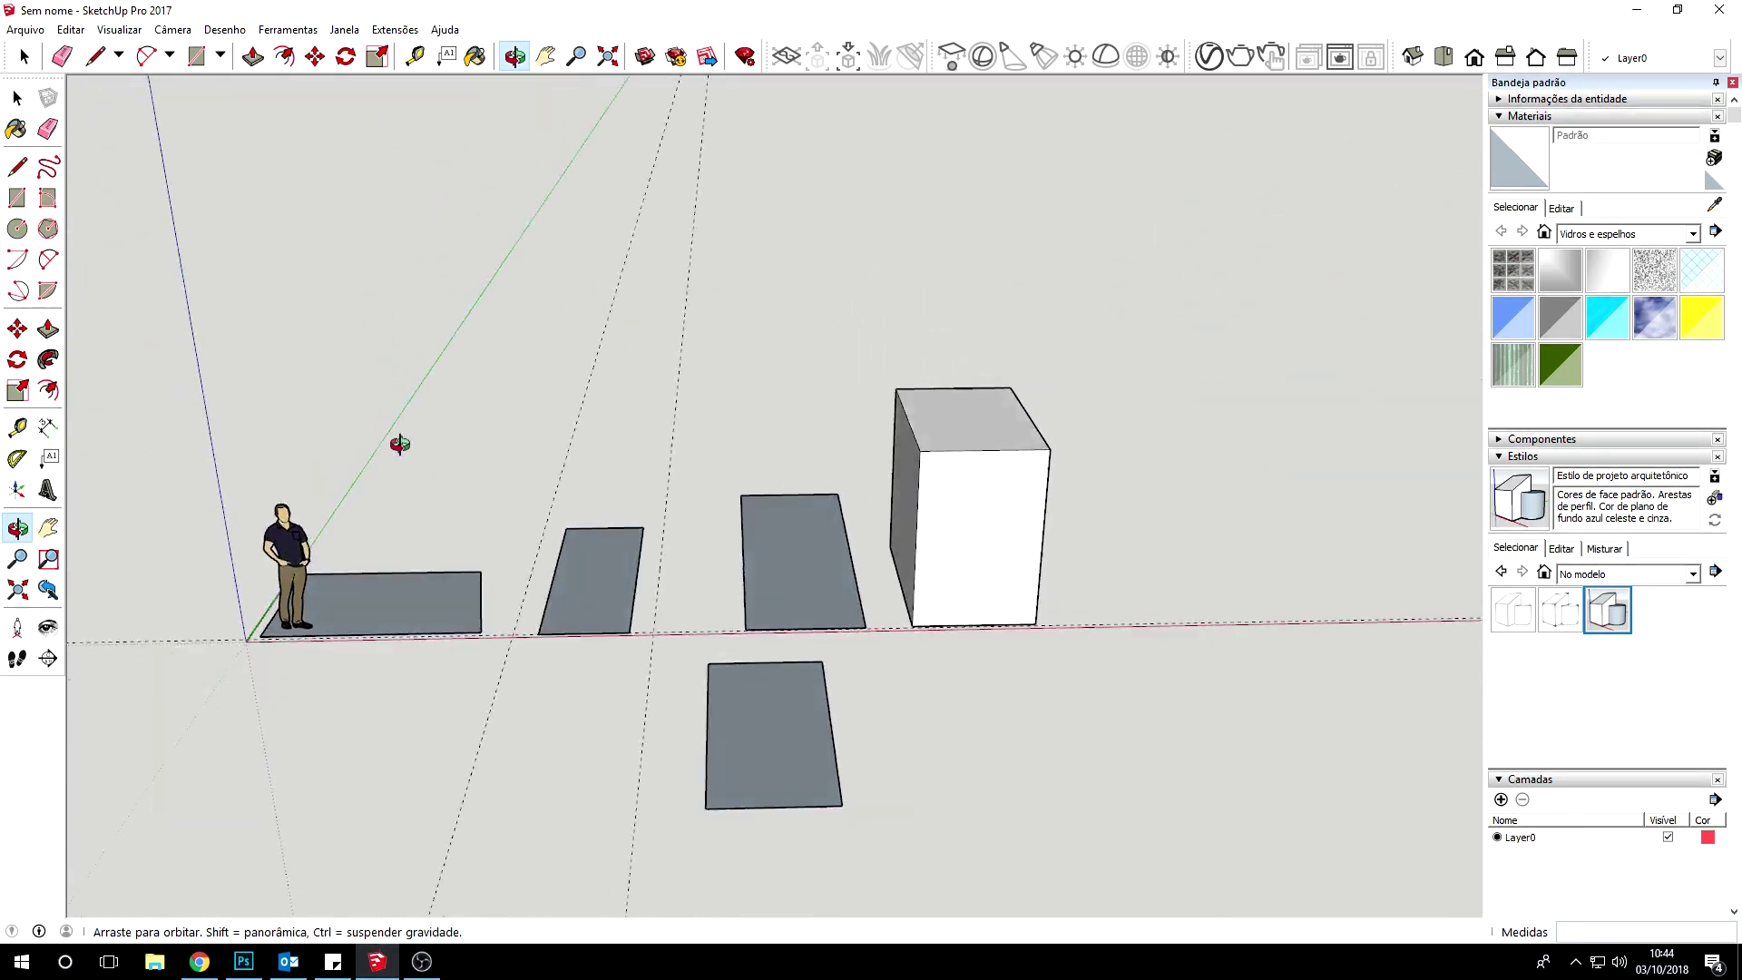
{"action": "middle_click_drag", "start_coordinate": [724, 542], "coordinate": [444, 346]}
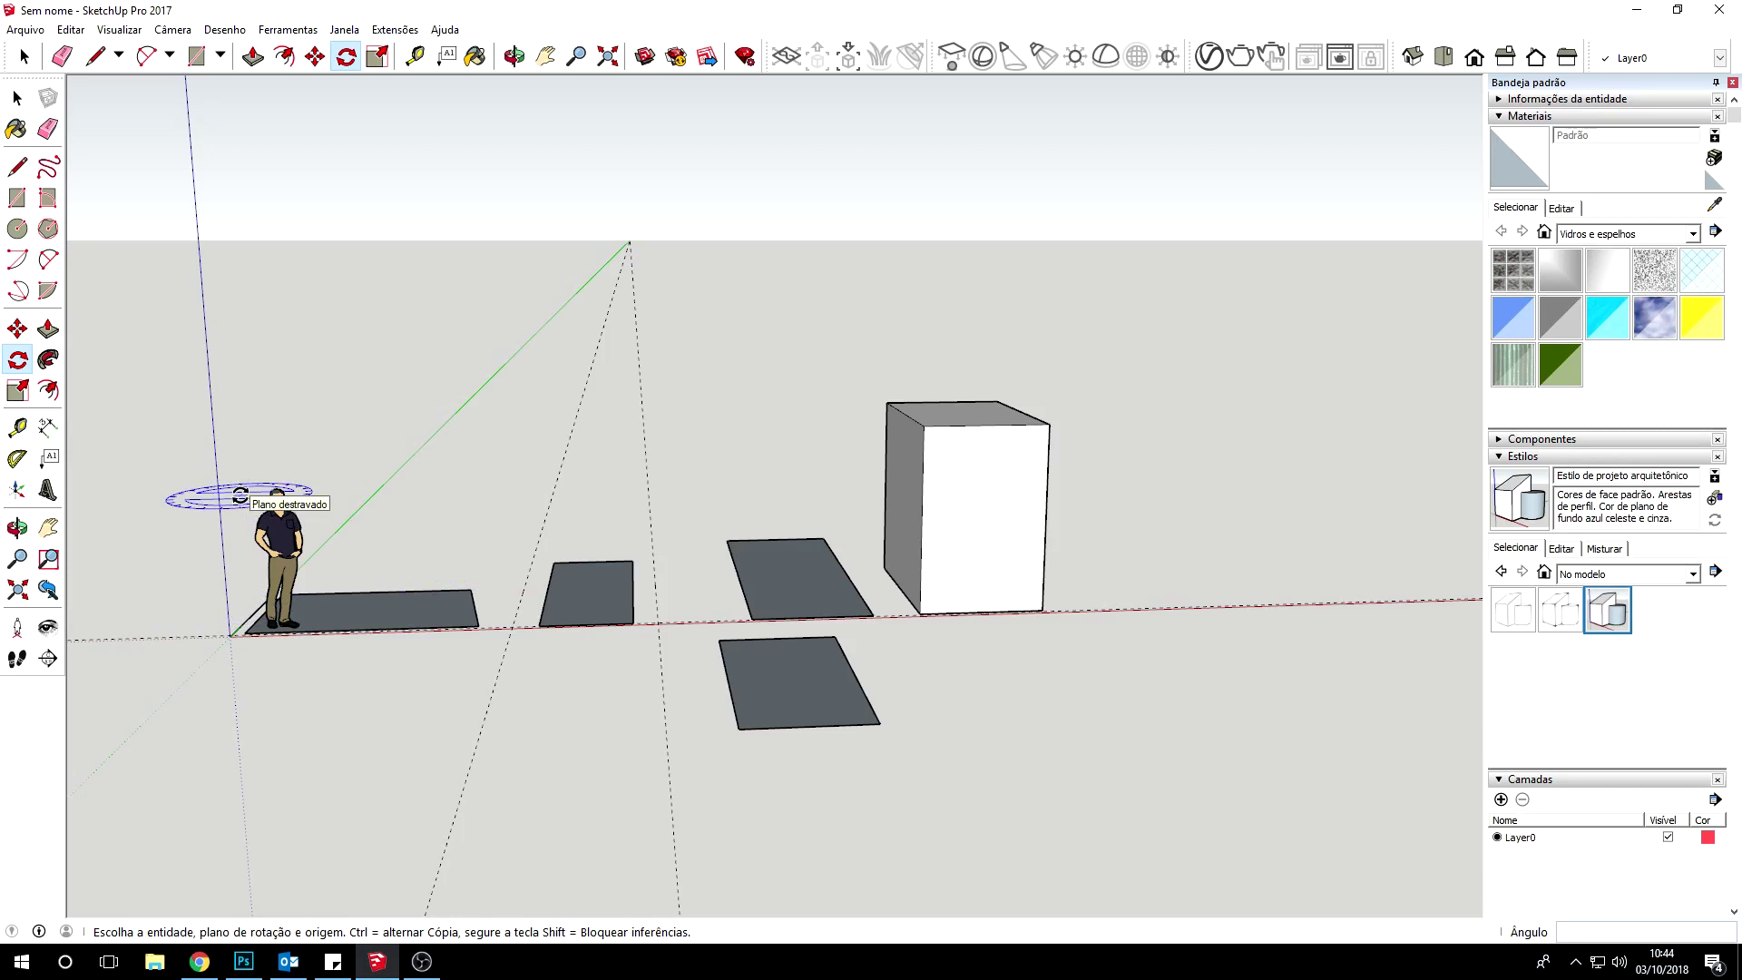
Open Preferences and browse the shortcut list to Arquivo/Reverter and Arquivo/Novo's assigned shortcut
{"action": "left_click", "coordinate": [309, 30]}
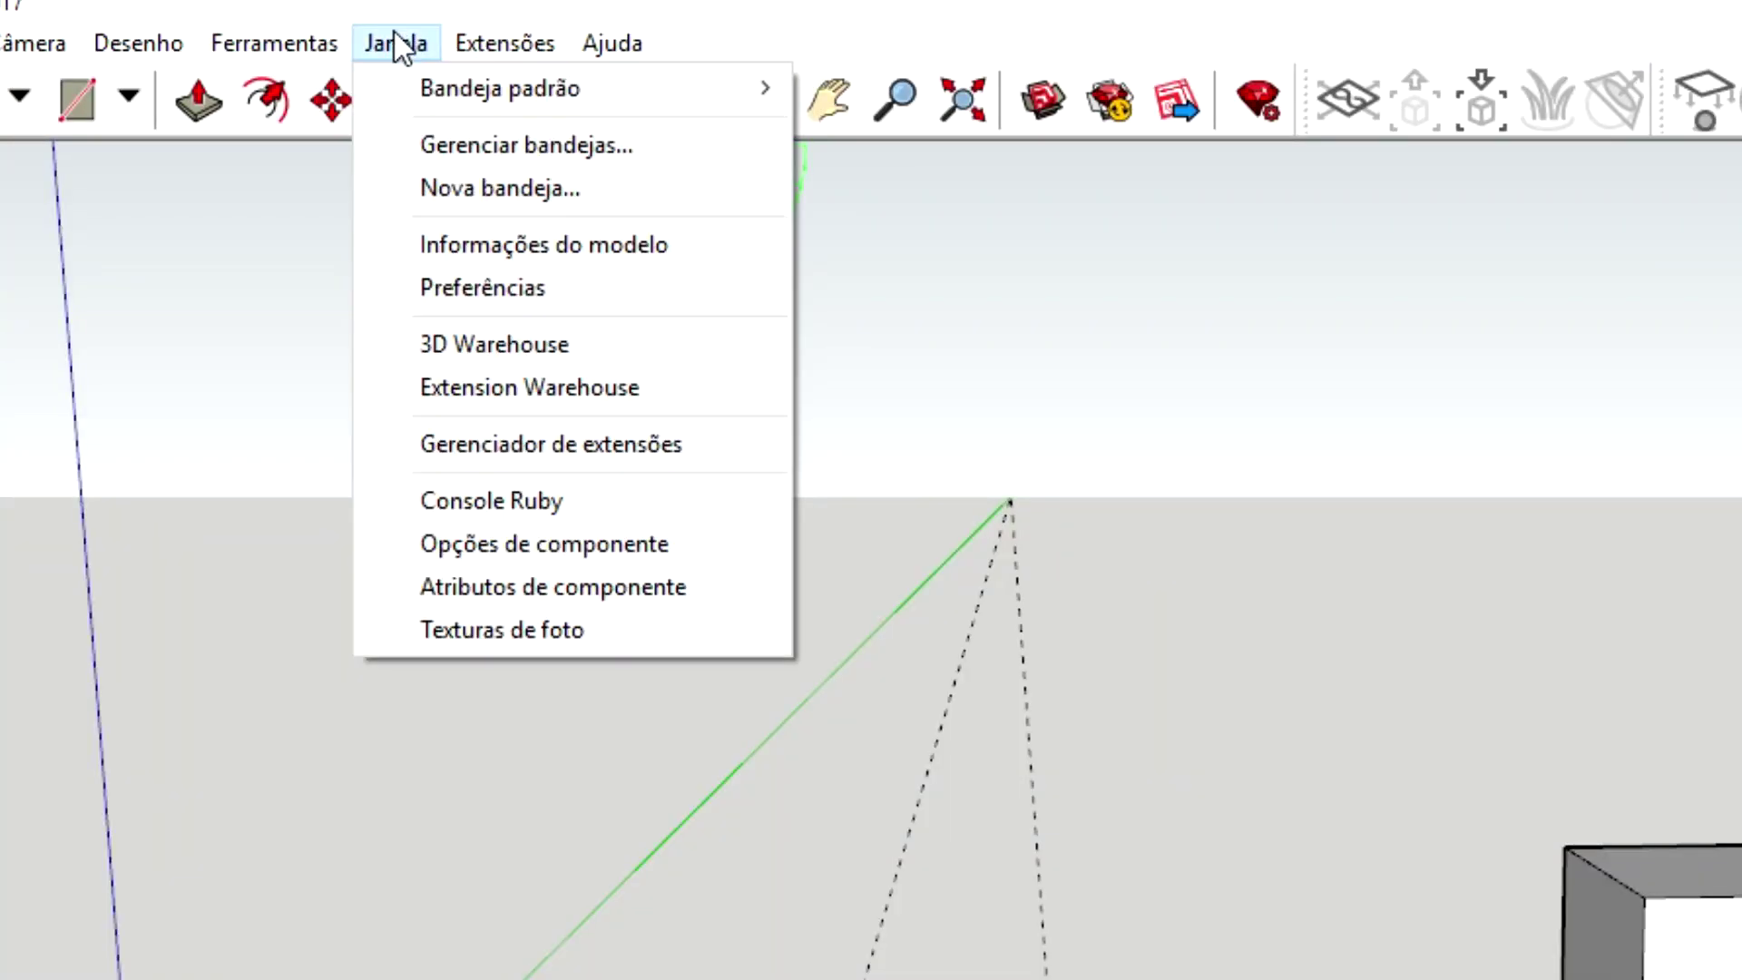
{"action": "left_click", "coordinate": [421, 288]}
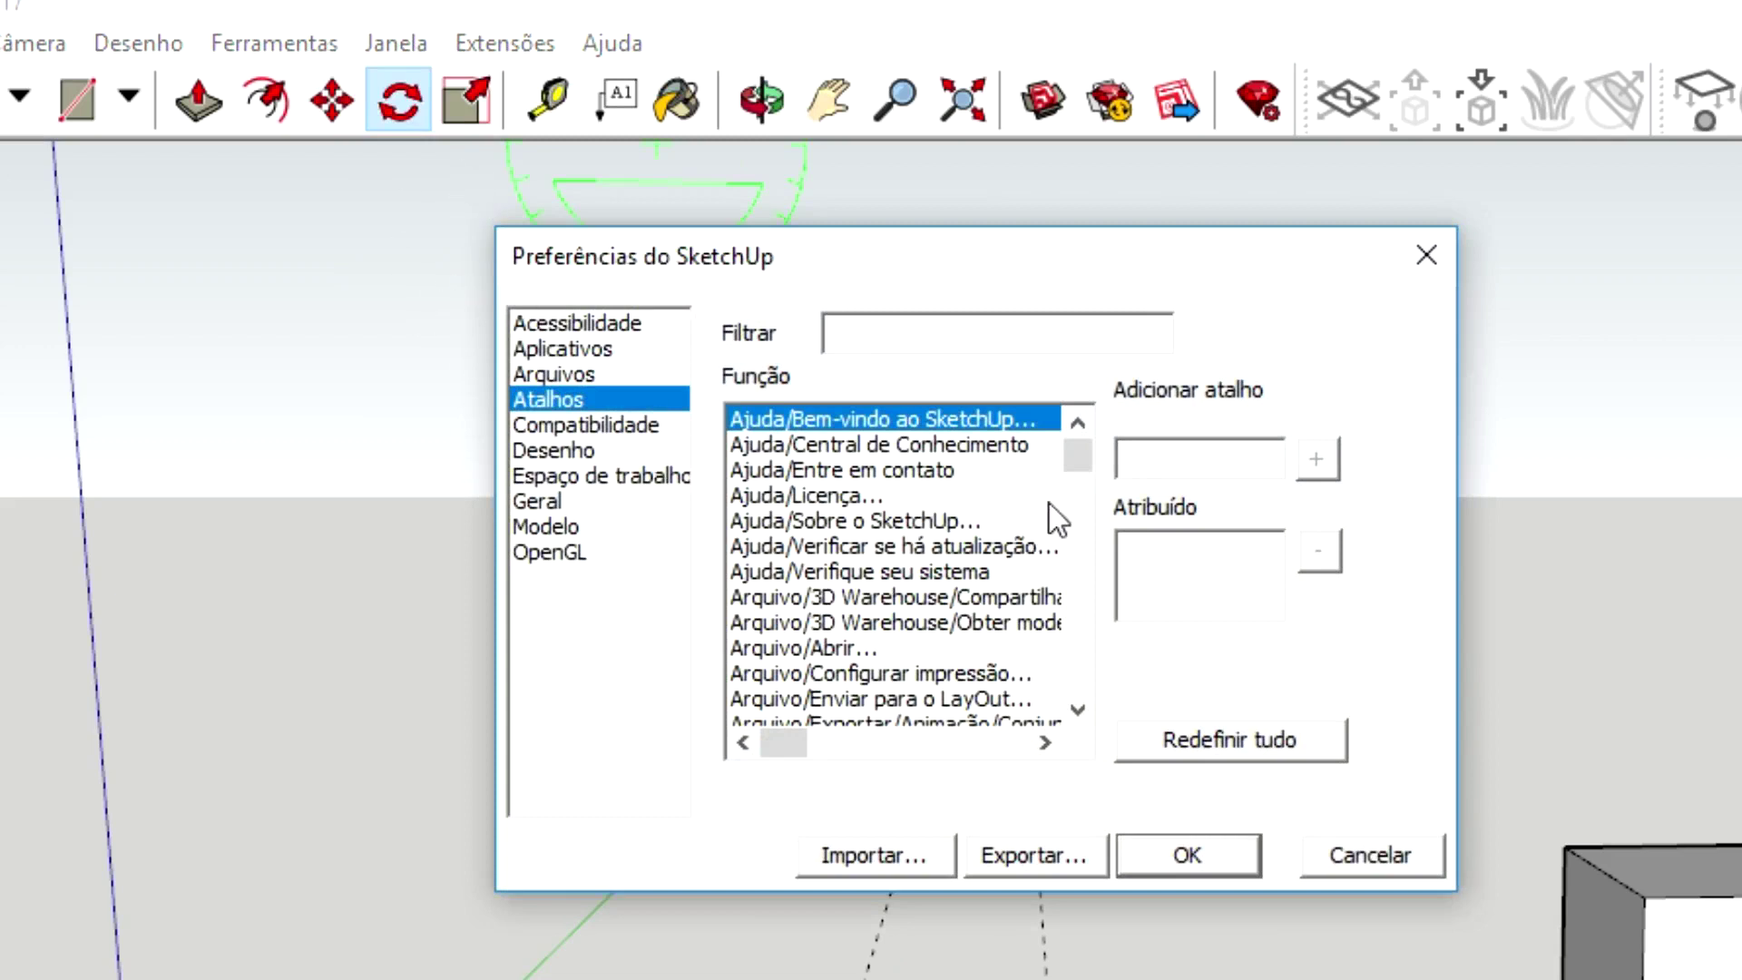
{"action": "mouse_move", "coordinate": [1080, 457]}
{"action": "left_mouse_down"}
{"action": "mouse_move", "coordinate": [1079, 688]}
{"action": "mouse_move", "coordinate": [1055, 707]}
{"action": "mouse_move", "coordinate": [1077, 614]}
{"action": "mouse_move", "coordinate": [1076, 451]}
{"action": "left_mouse_up"}
{"action": "left_click", "coordinate": [910, 540]}
{"action": "mouse_move", "coordinate": [909, 544]}
{"action": "left_mouse_down"}
{"action": "mouse_move", "coordinate": [916, 635]}
{"action": "mouse_move", "coordinate": [885, 698]}
{"action": "left_mouse_up"}
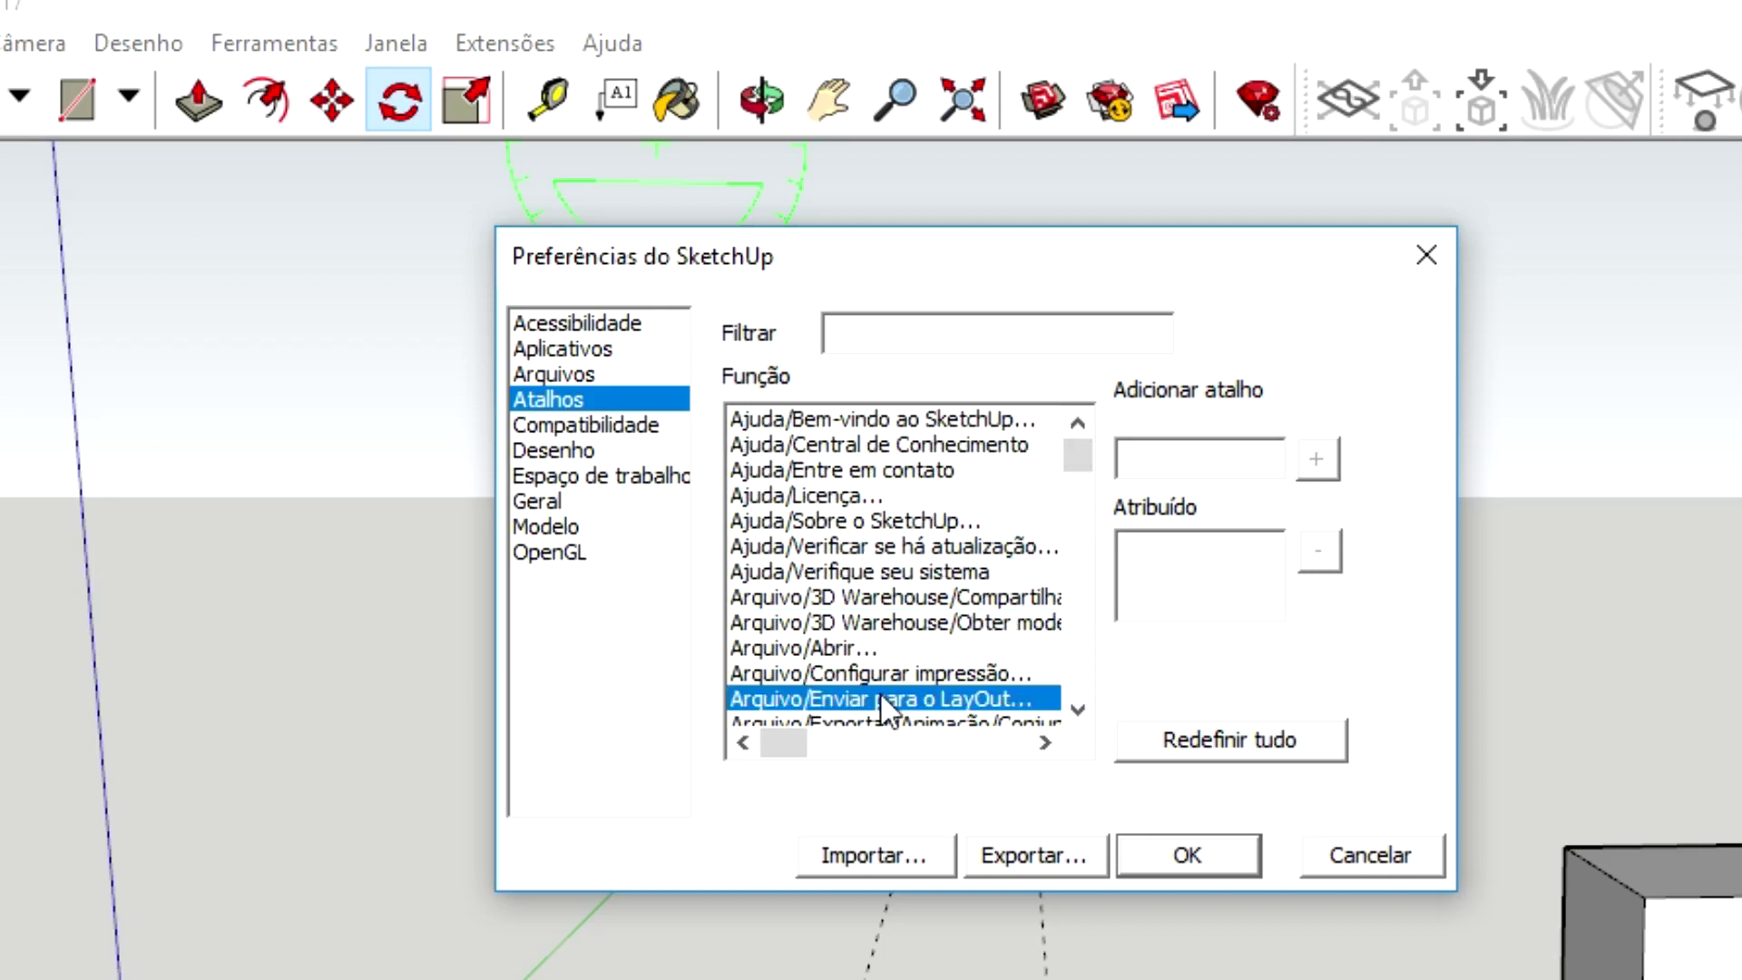
{"action": "scroll", "coordinate": [903, 544], "scroll_direction": "down", "scroll_amount": 4}
{"action": "scroll", "coordinate": [899, 572], "scroll_direction": "down", "scroll_amount": 2}
{"action": "left_click", "coordinate": [853, 645]}
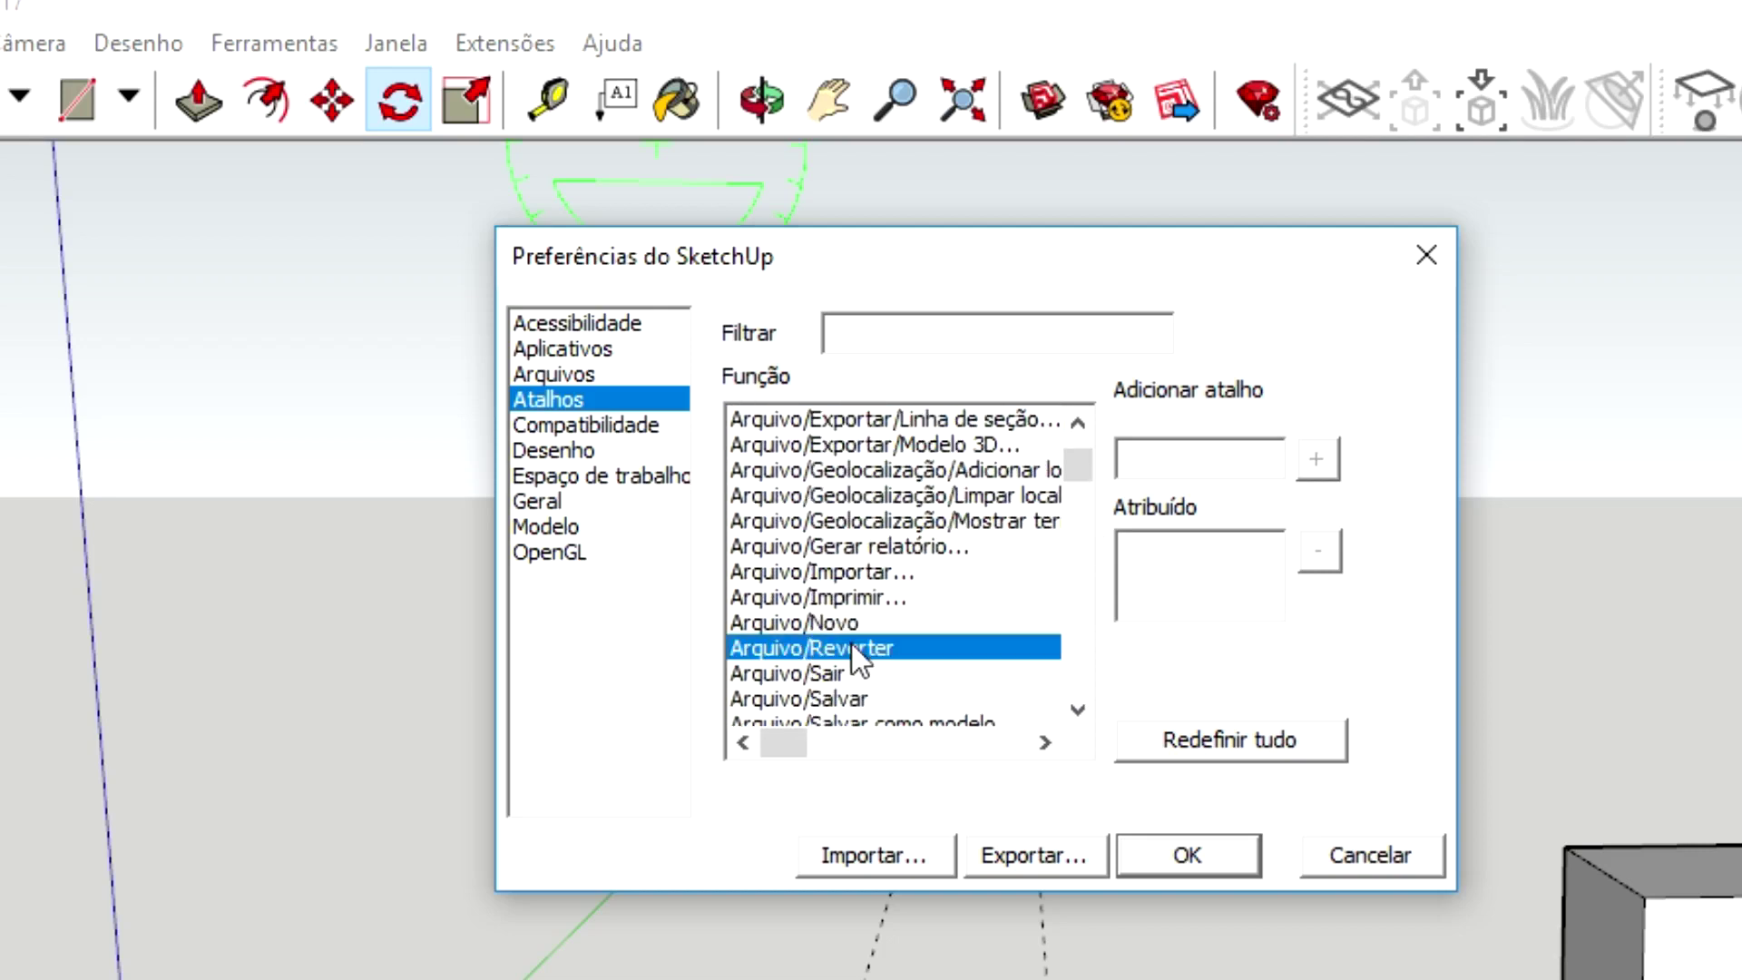
{"action": "left_click", "coordinate": [789, 623]}
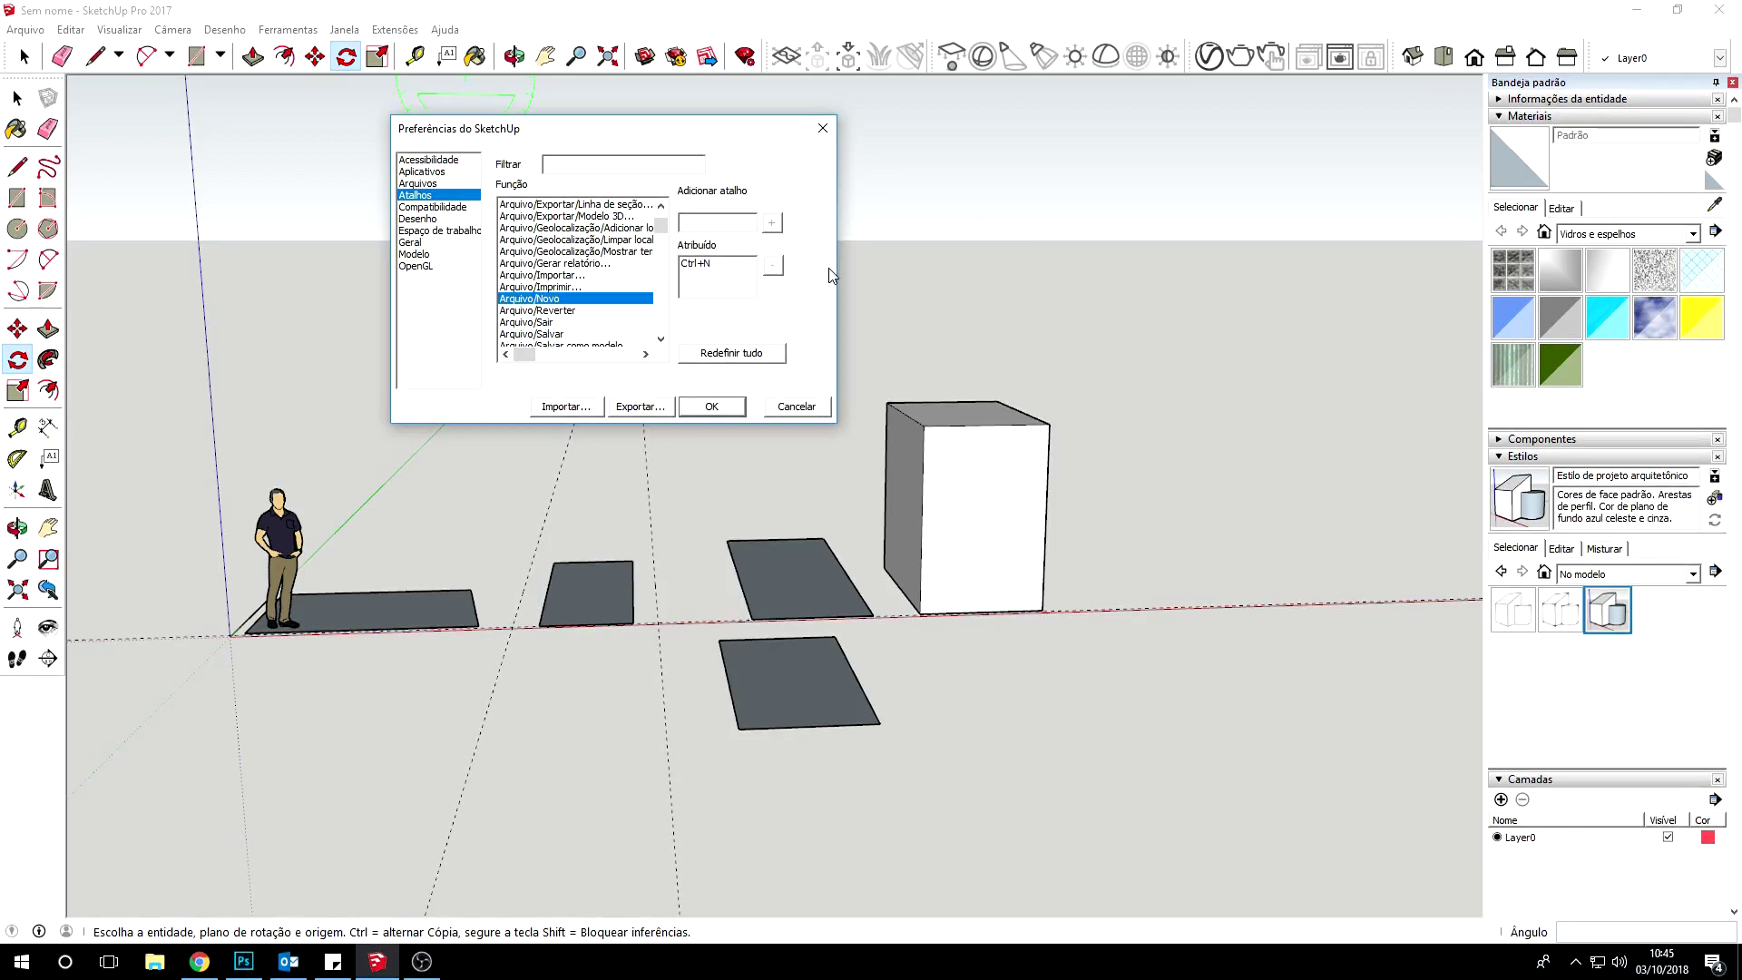
Close Preferences, test Ctrl+N, and cancel the save-changes prompt without saving
{"action": "left_click", "coordinate": [815, 123]}
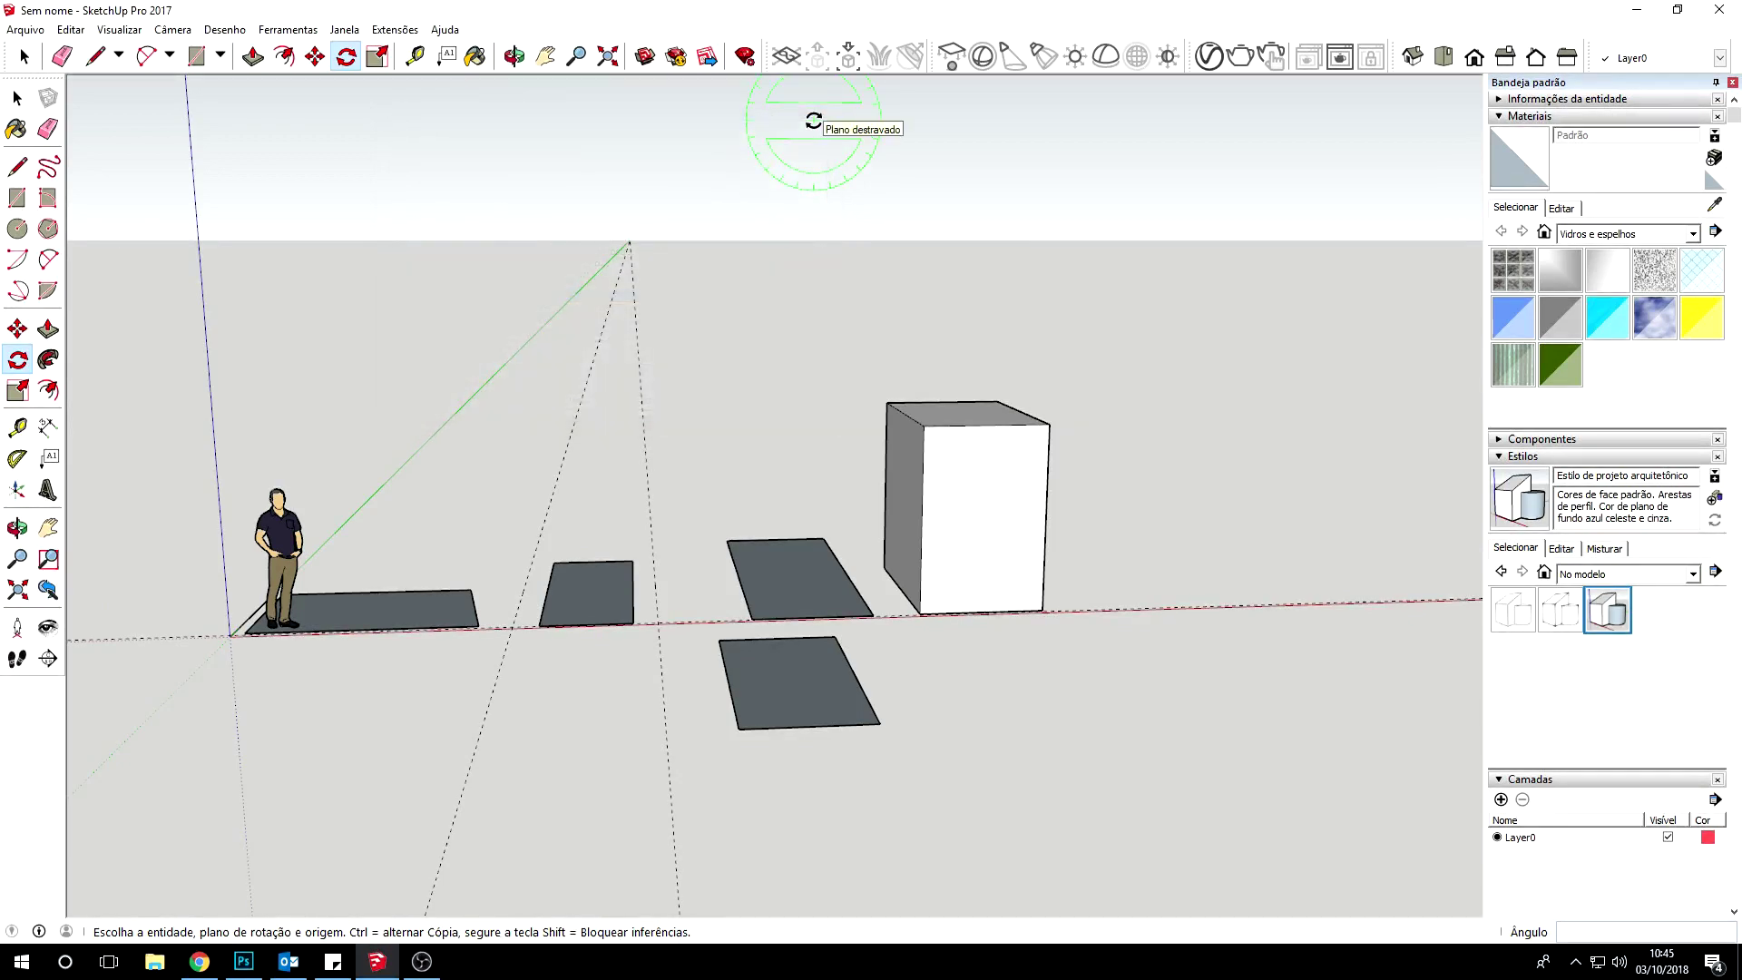
{"action": "key", "text": "ctrl+n"}
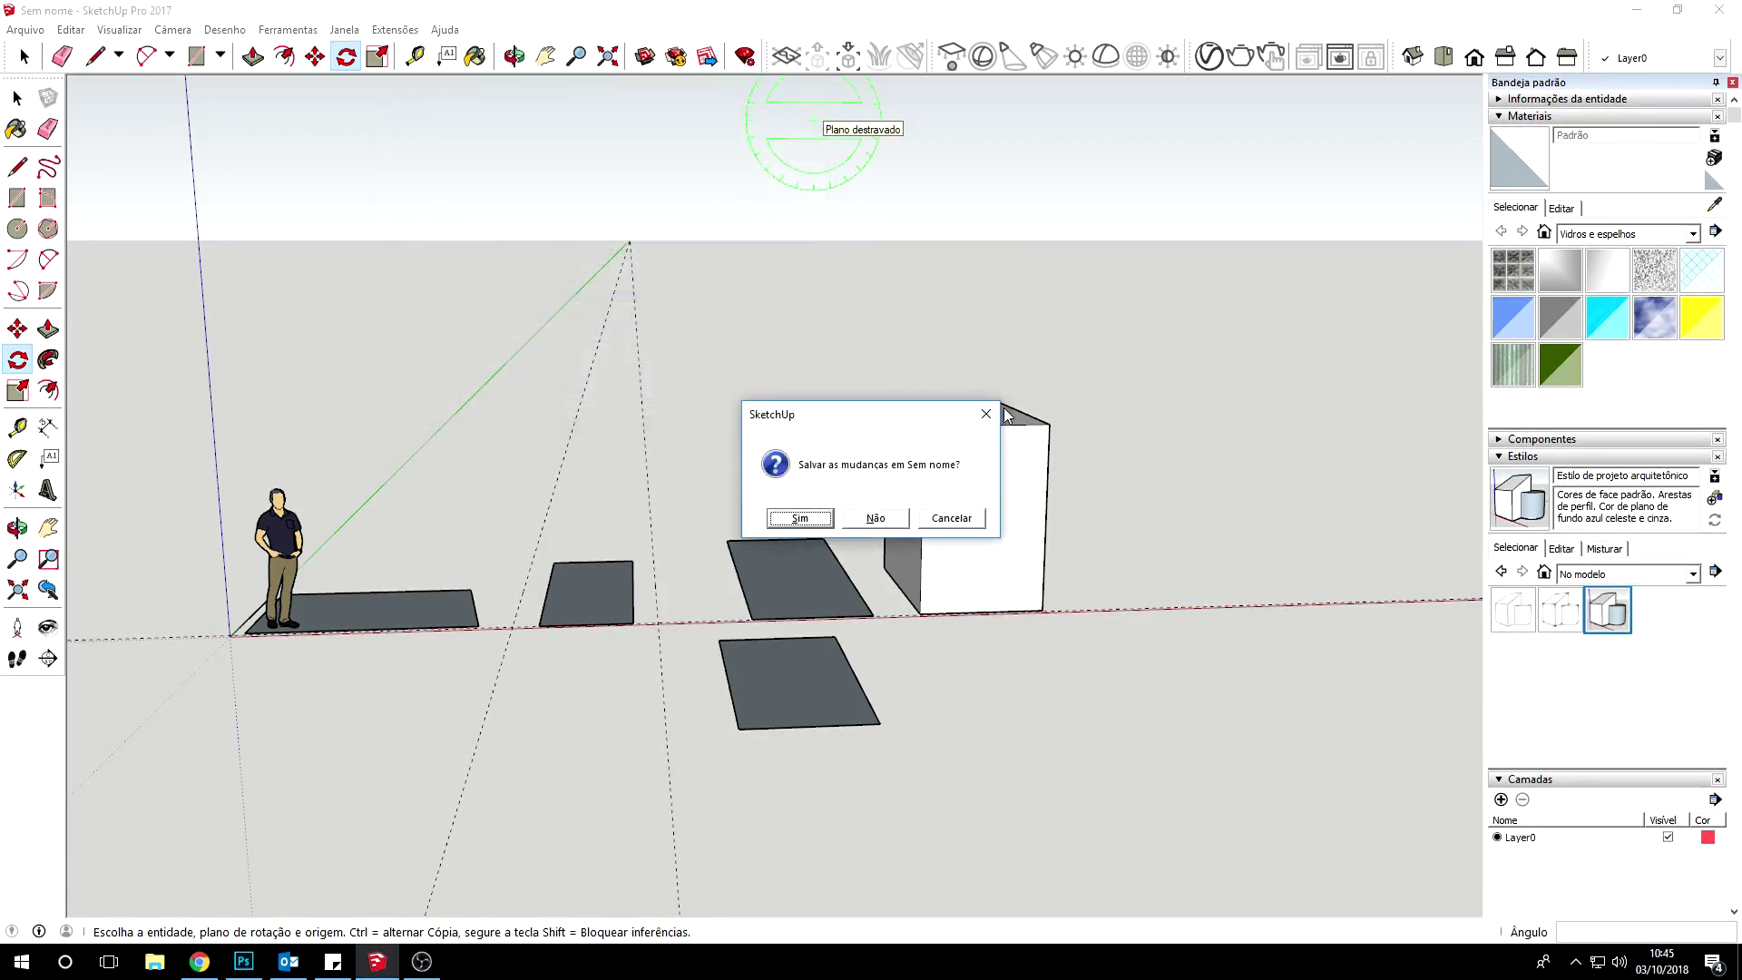
{"action": "left_click", "coordinate": [987, 414]}
{"action": "key", "text": "space"}
{"action": "left_click", "coordinate": [381, 27]}
{"action": "mouse_move", "coordinate": [343, 29]}
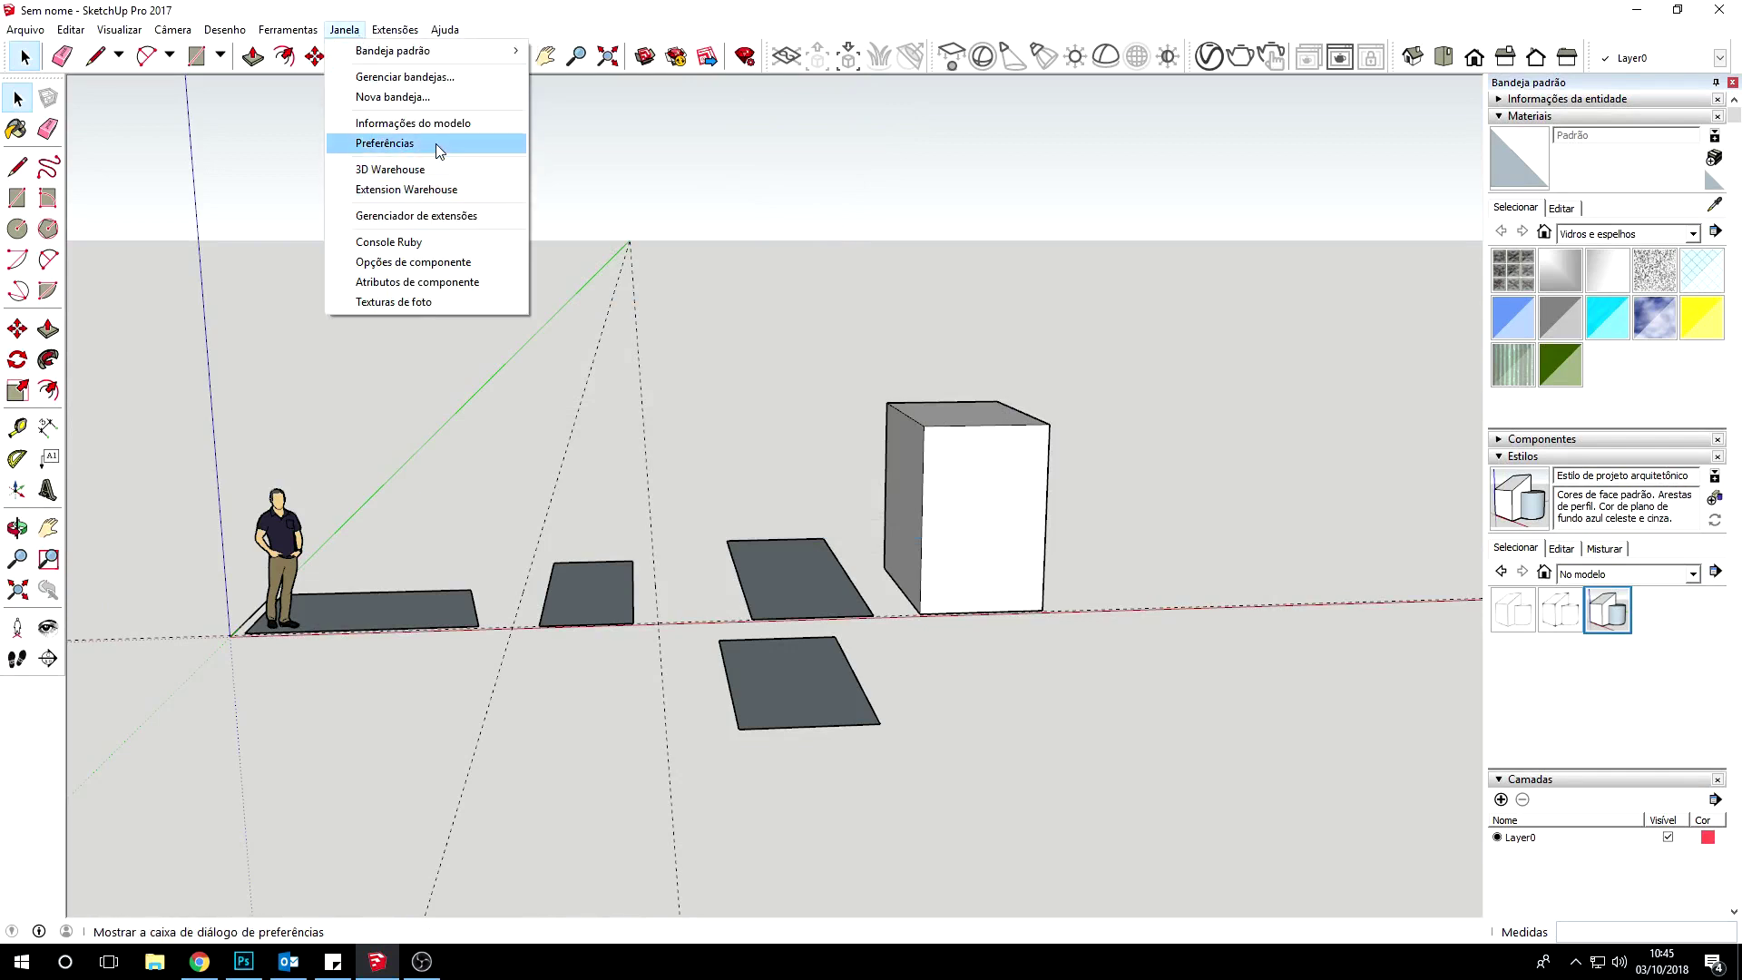
In Preferências > Atalhos, filter by 'emp' to find Ferramentas/Empurrar/Puxar's shortcut P
{"action": "left_click", "coordinate": [435, 144]}
{"action": "left_click", "coordinate": [563, 264]}
{"action": "left_click", "coordinate": [576, 299]}
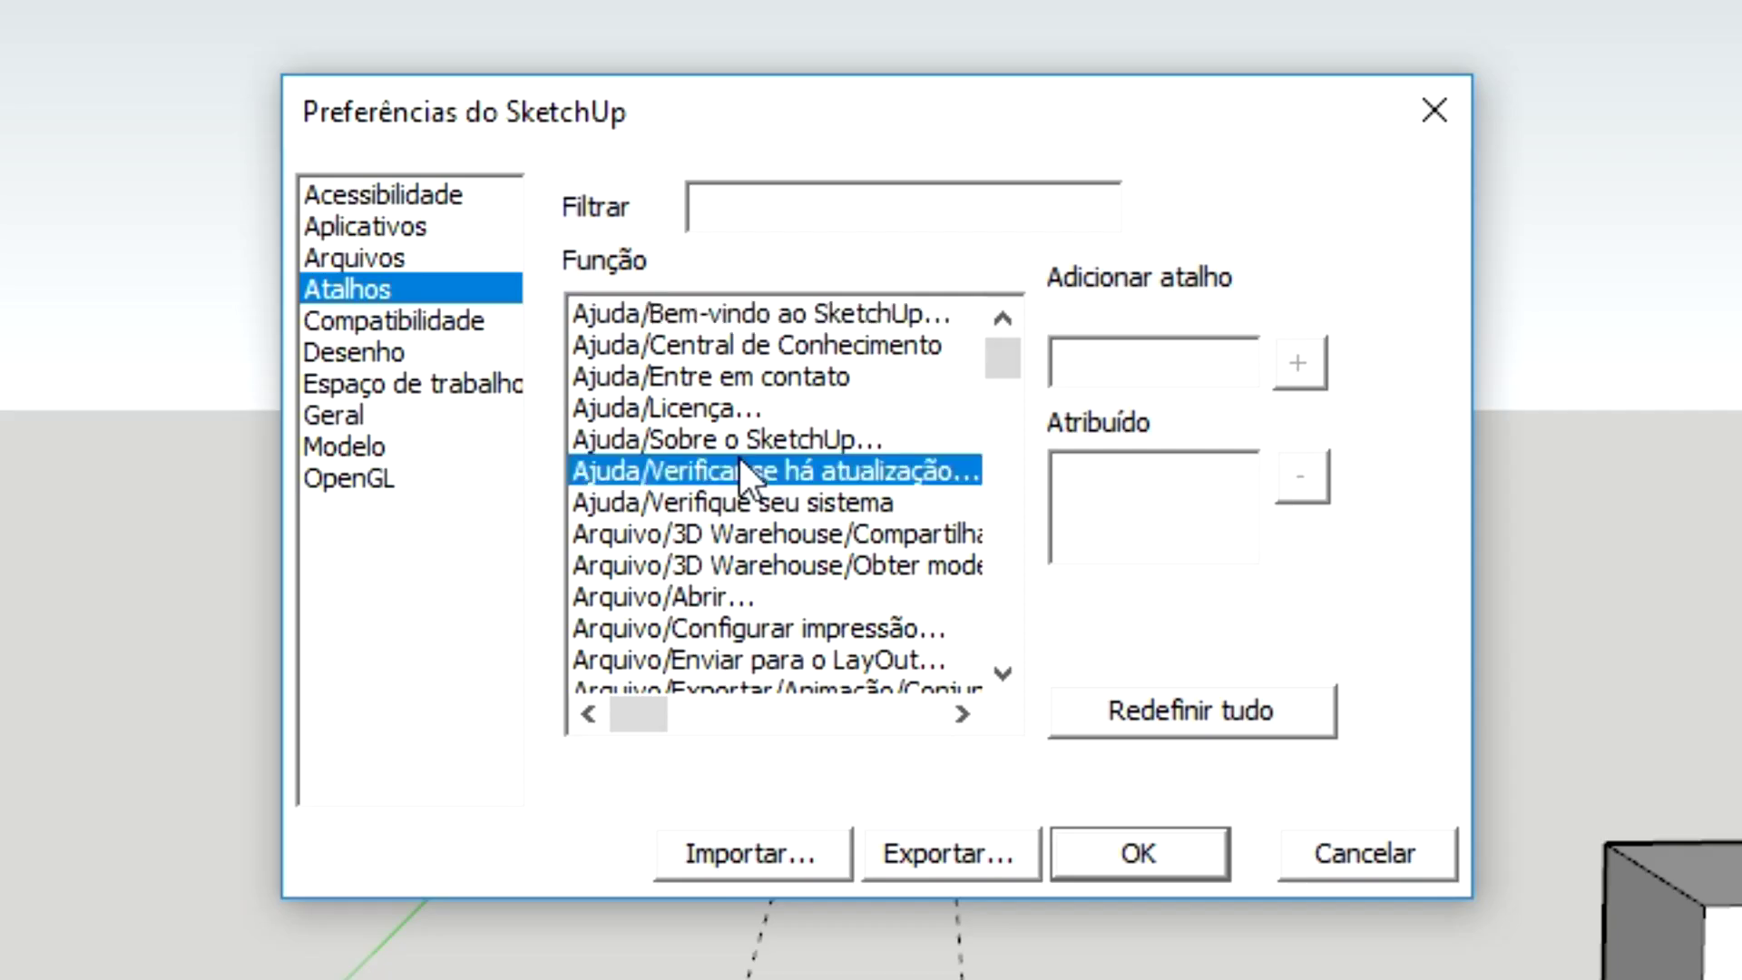
{"action": "left_click", "coordinate": [801, 635]}
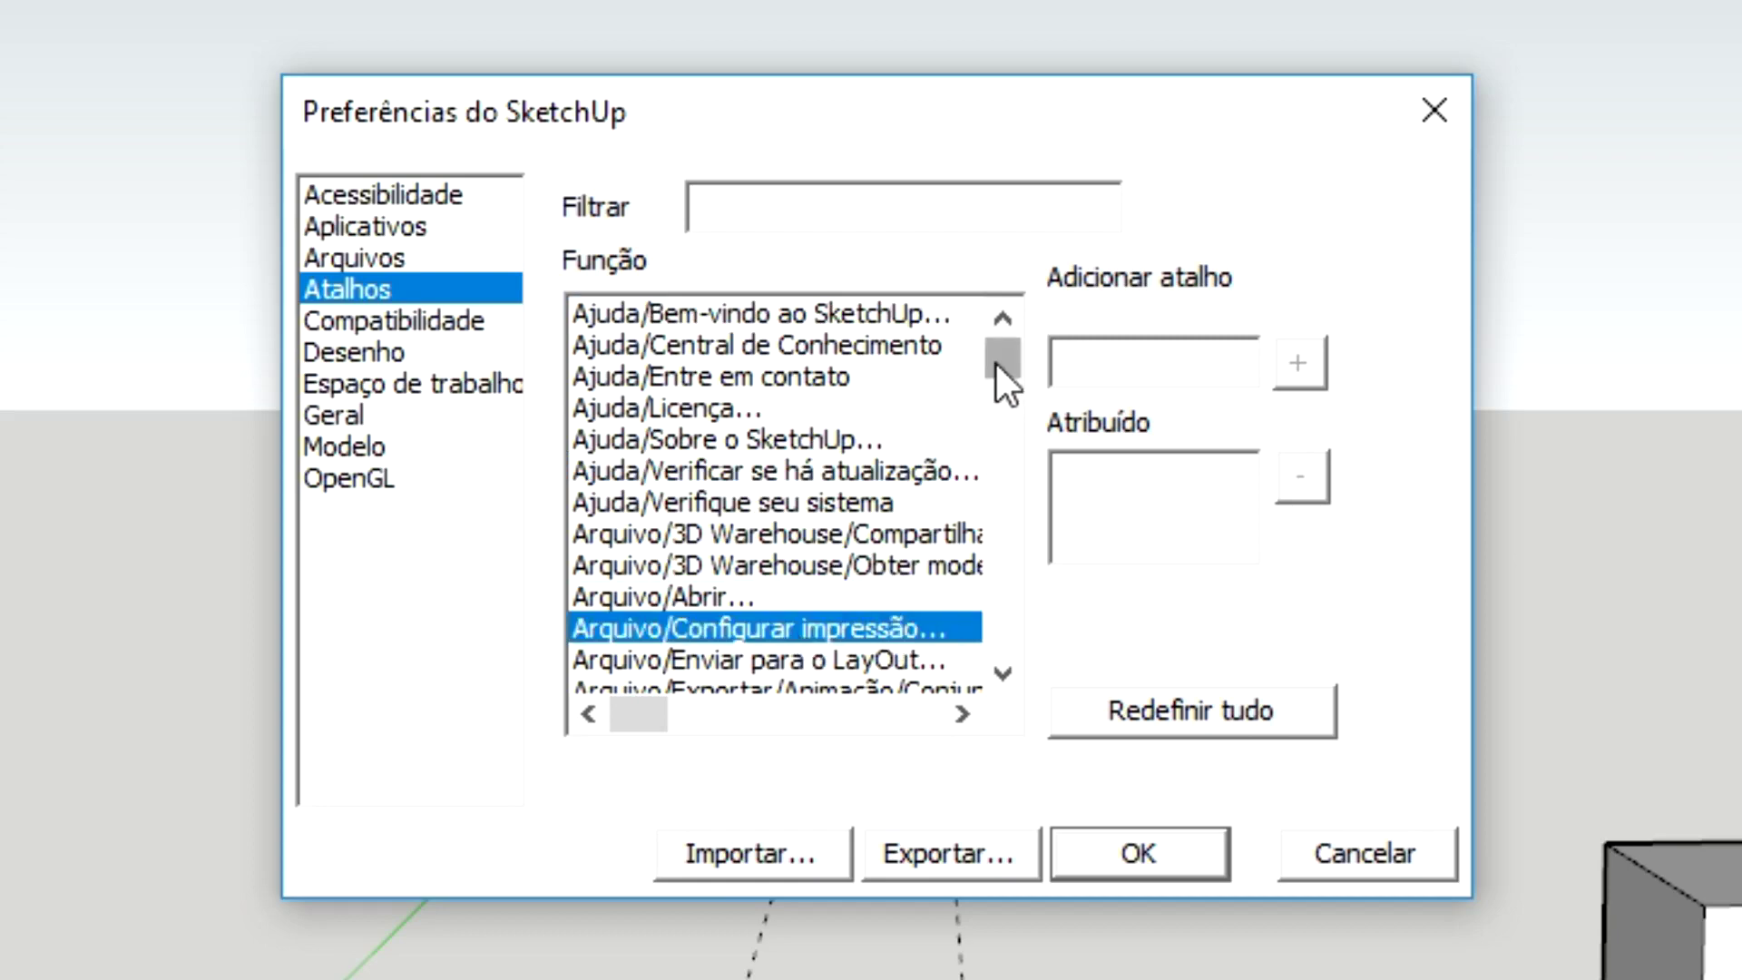
{"action": "left_click_drag", "start_coordinate": [996, 363], "coordinate": [996, 415]}
{"action": "left_click", "coordinate": [835, 501]}
{"action": "left_click", "coordinate": [786, 541]}
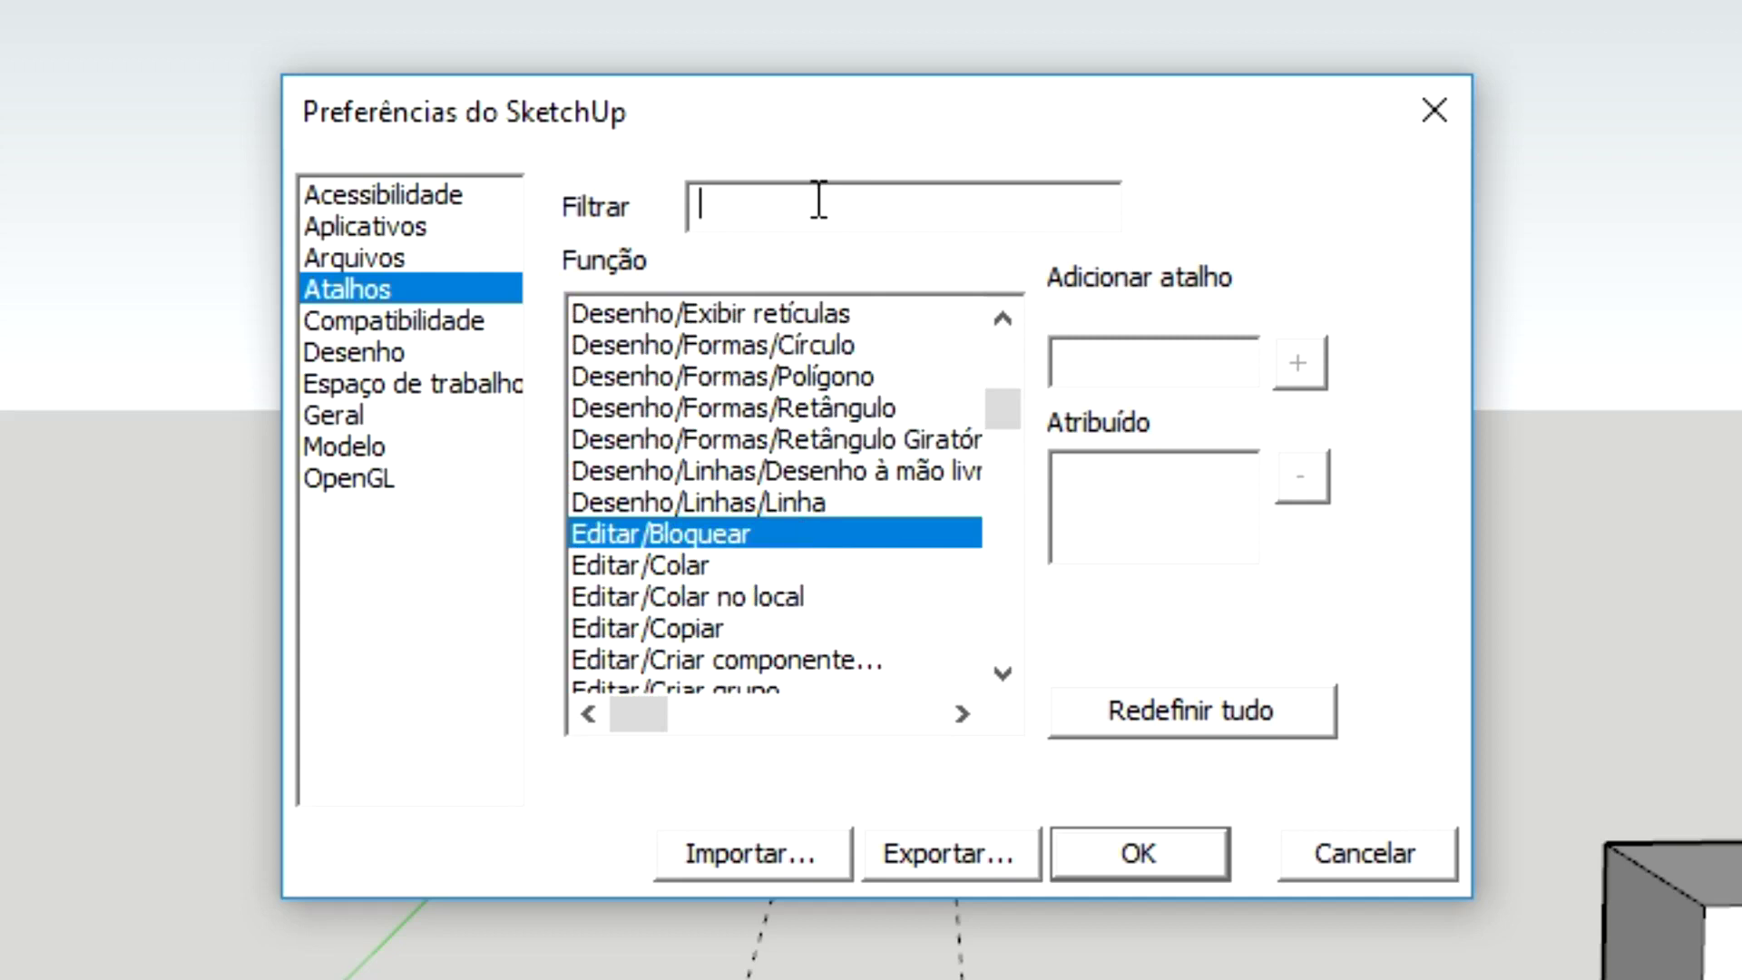
{"action": "type", "text": "em"}
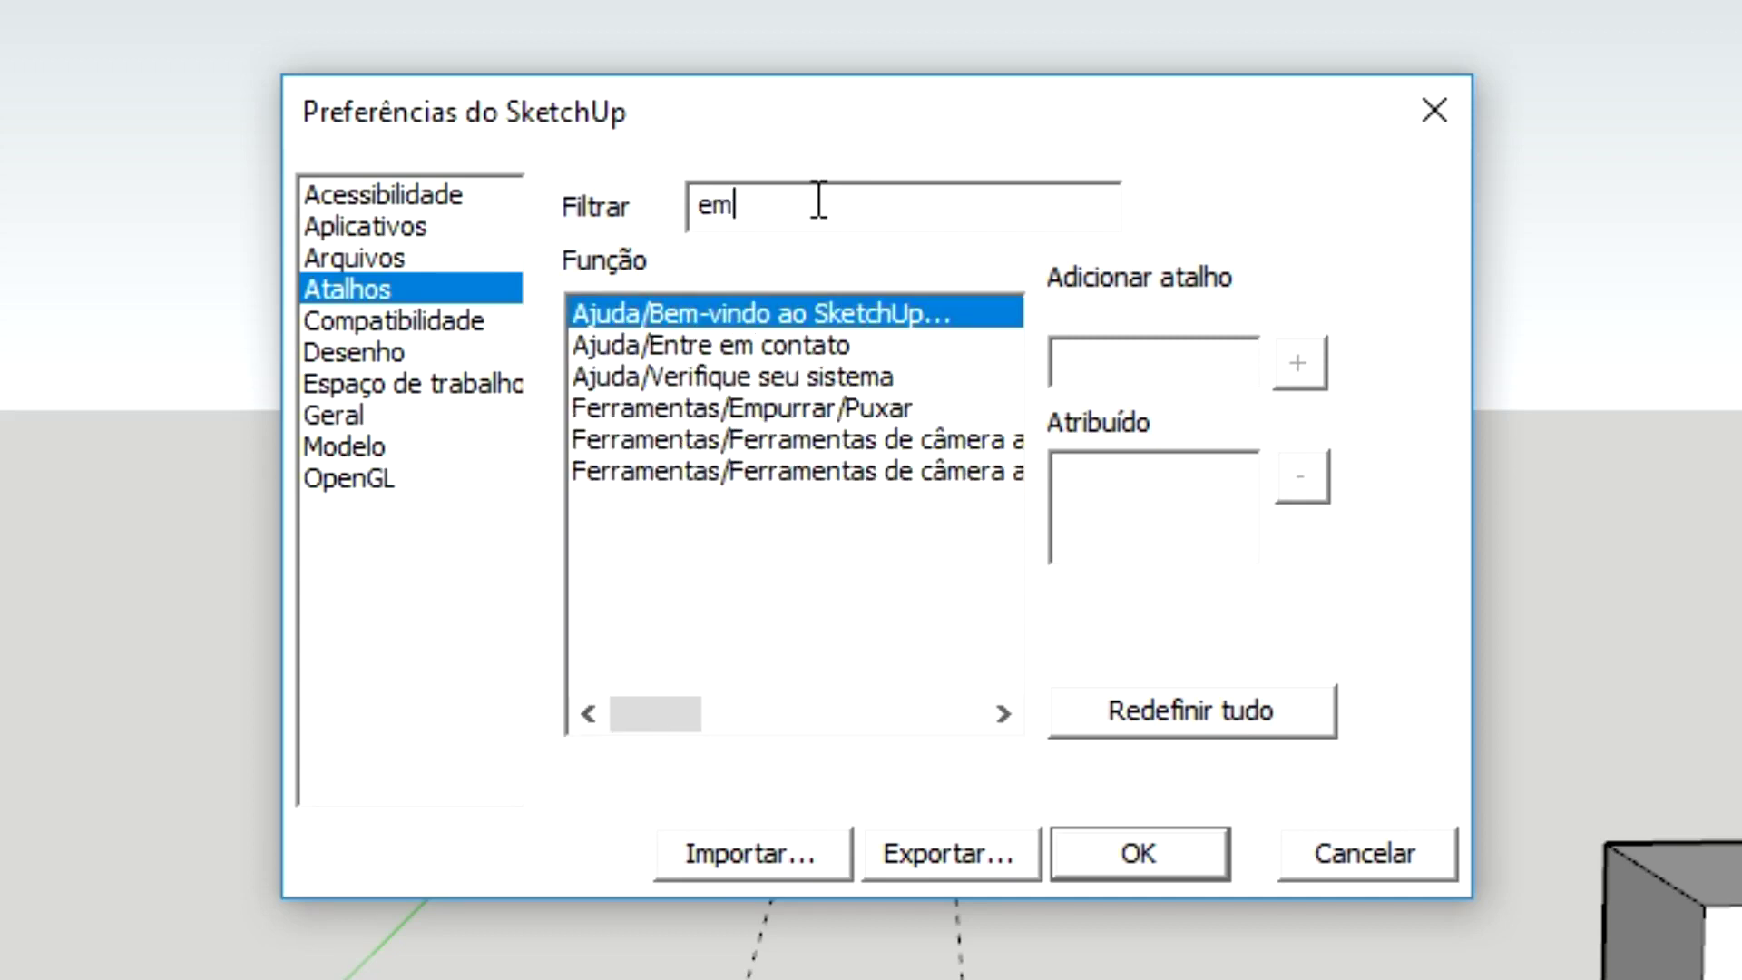
{"action": "type", "text": "p"}
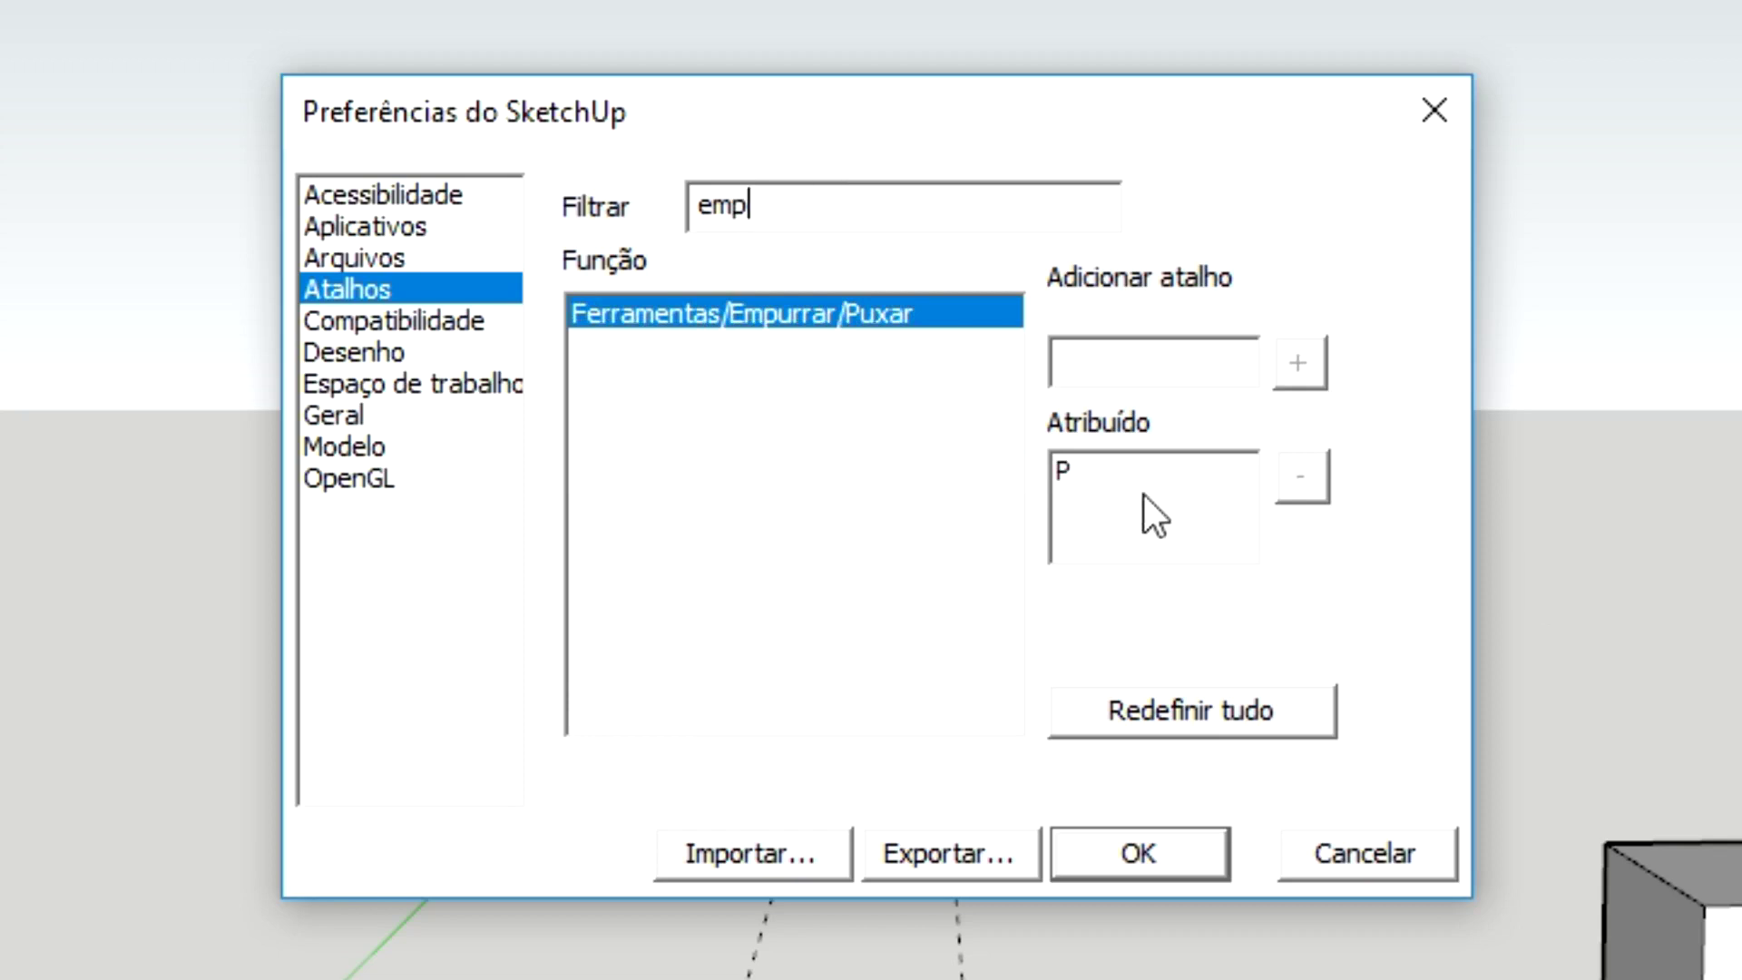
{"action": "left_click", "coordinate": [1310, 712]}
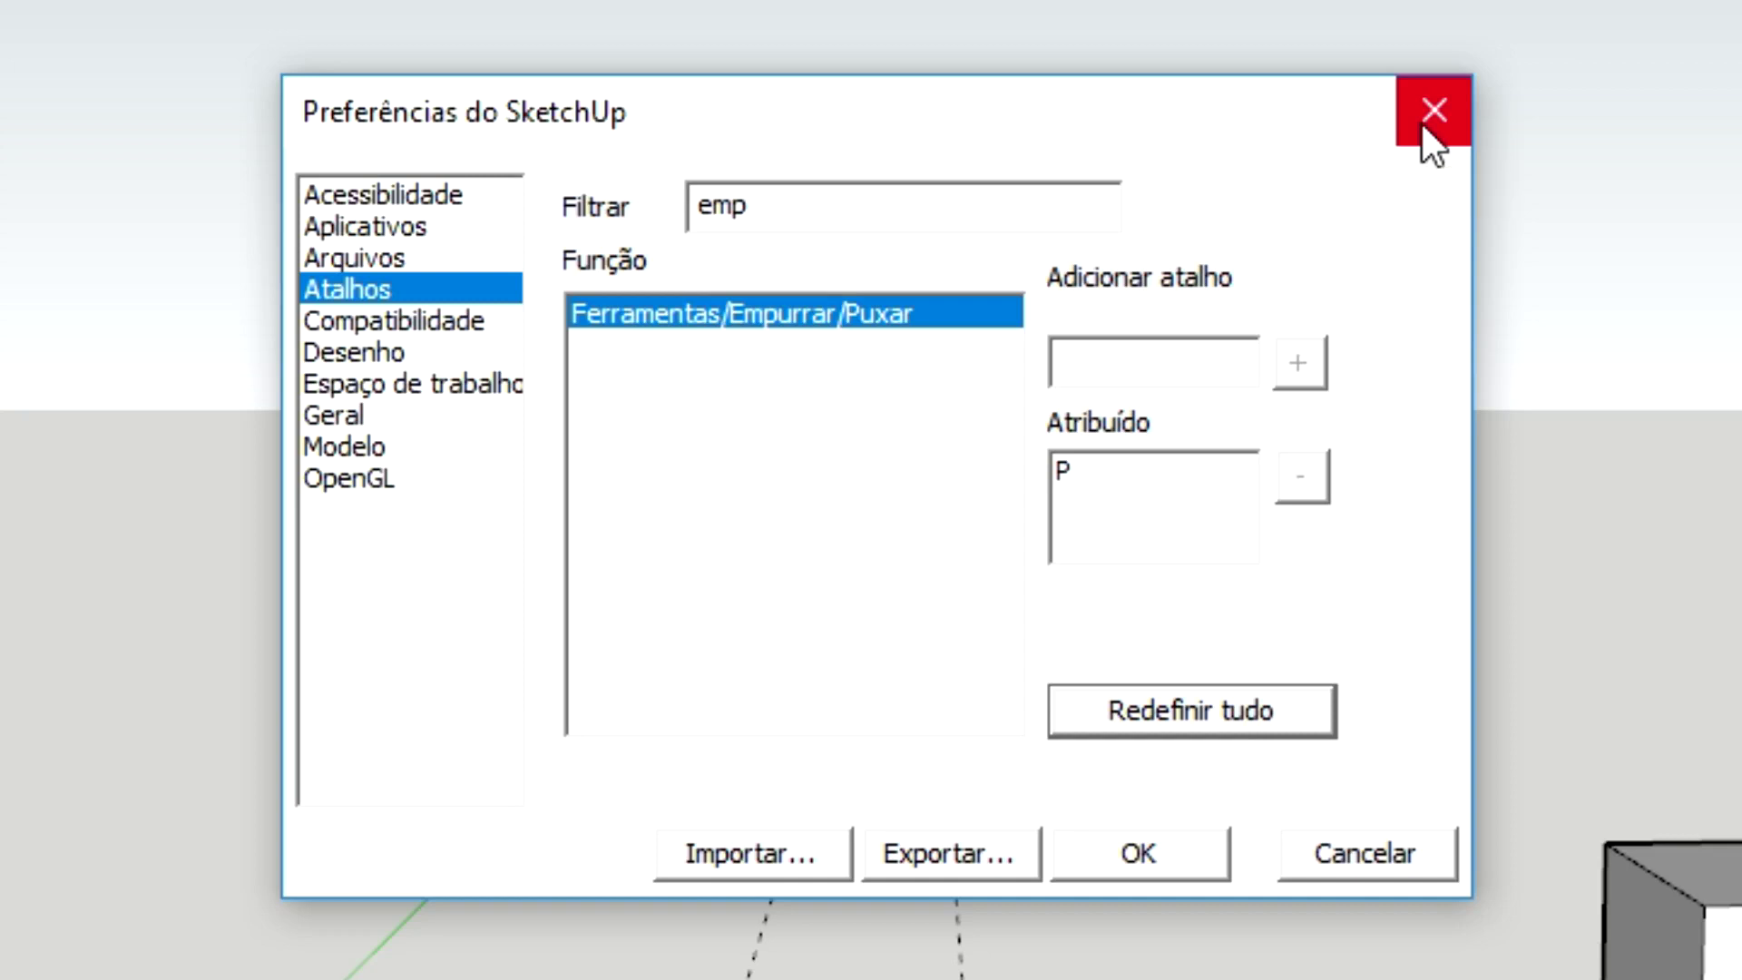
{"action": "left_click", "coordinate": [1429, 113]}
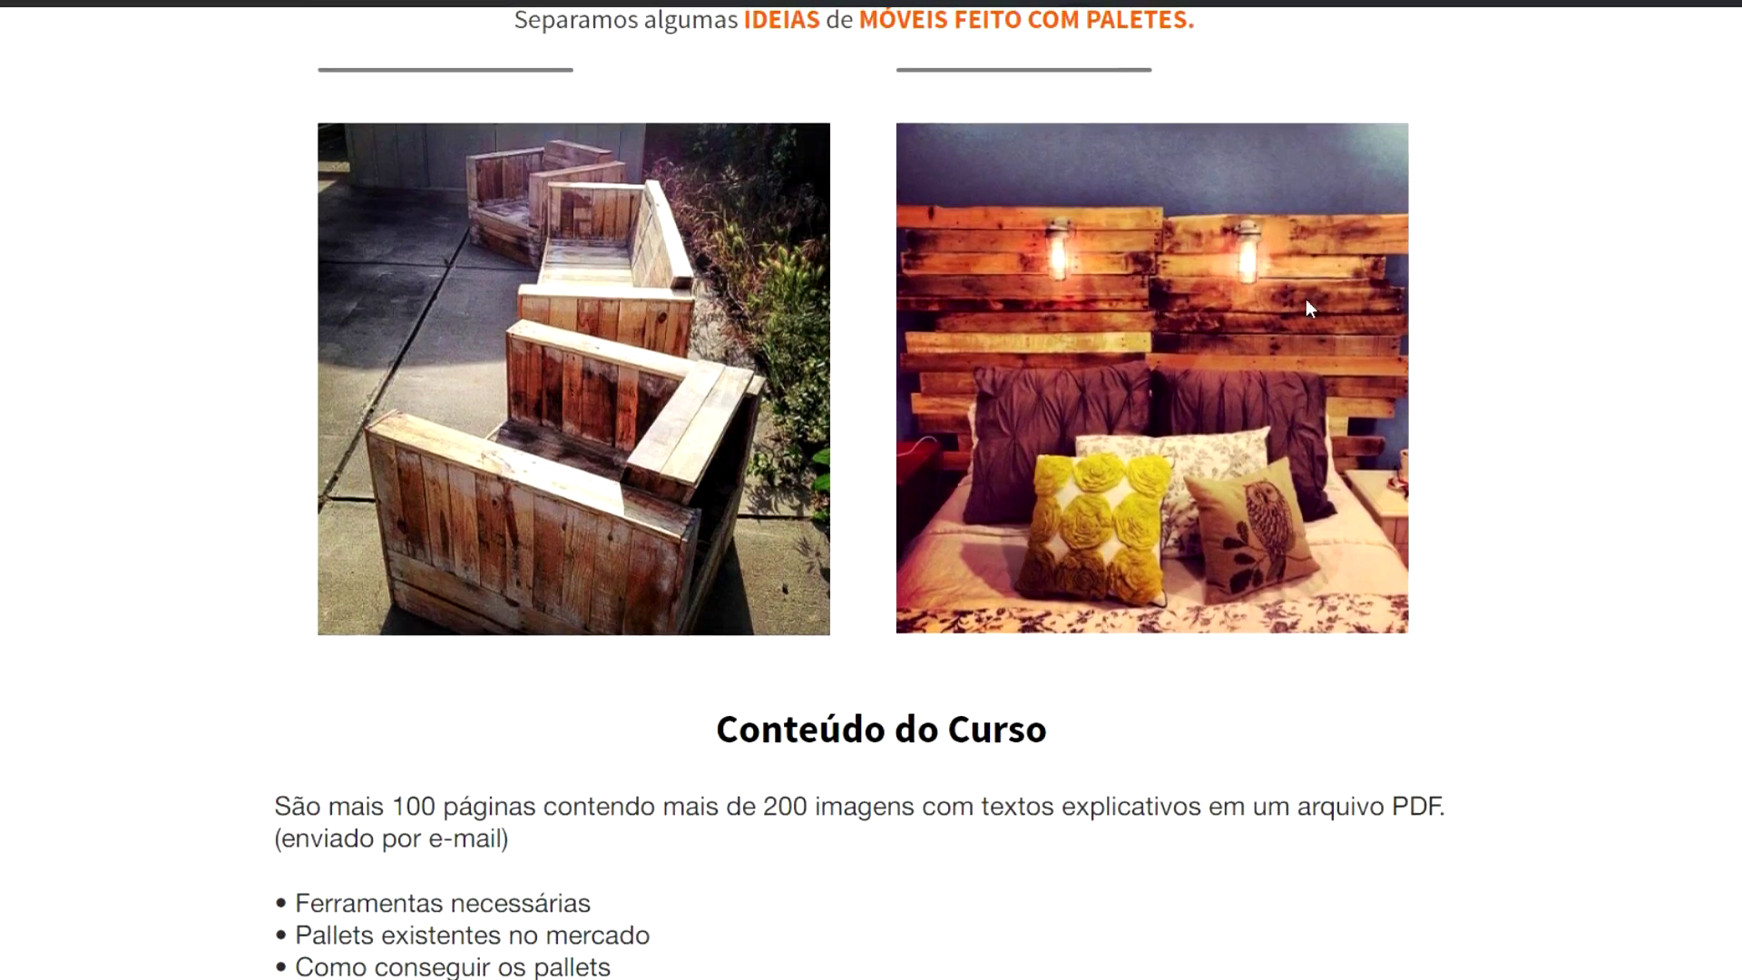
Scroll the pallet furniture course page past the R$ 65,00 price to the AVALIAÇÕES DOS ALUNOS reviews
{"action": "scroll", "coordinate": [1662, 327], "scroll_direction": "up", "scroll_amount": 1}
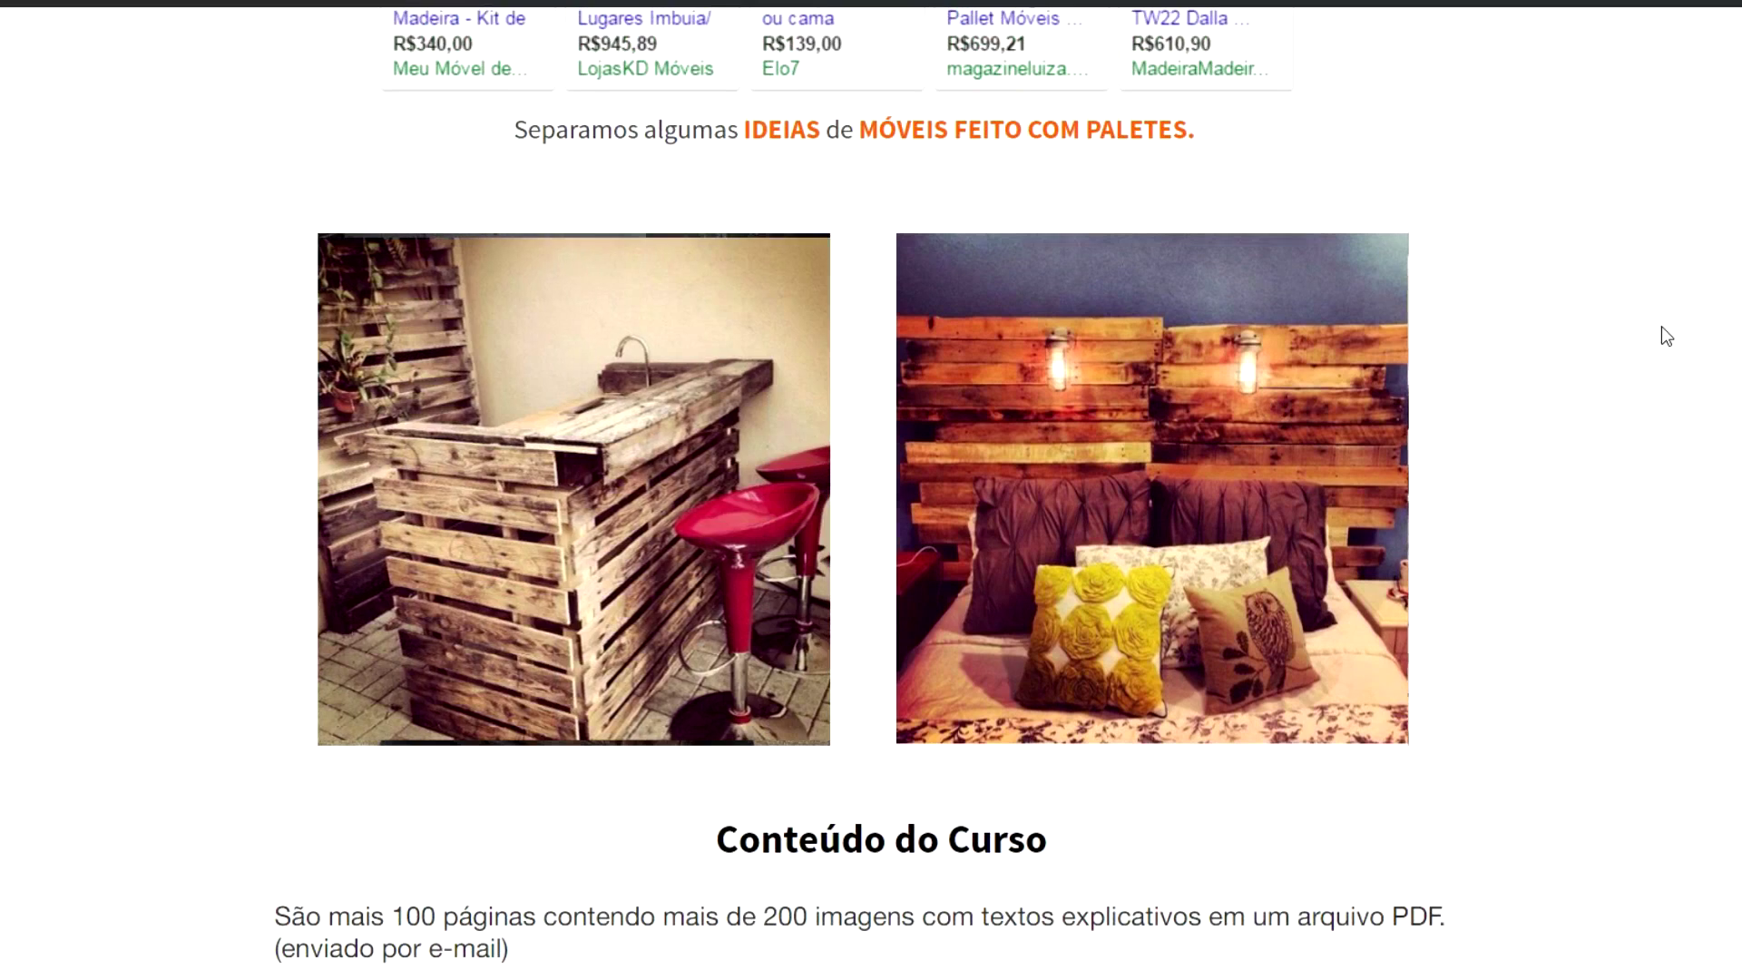
{"action": "scroll", "coordinate": [1661, 327], "scroll_direction": "up", "scroll_amount": 1}
{"action": "scroll", "coordinate": [1661, 326], "scroll_direction": "up", "scroll_amount": 1}
{"action": "scroll", "coordinate": [1661, 327], "scroll_direction": "up", "scroll_amount": 3}
{"action": "scroll", "coordinate": [1661, 327], "scroll_direction": "up", "scroll_amount": 1}
{"action": "scroll", "coordinate": [1662, 336], "scroll_direction": "up", "scroll_amount": 1}
{"action": "scroll", "coordinate": [1662, 336], "scroll_direction": "up", "scroll_amount": 1}
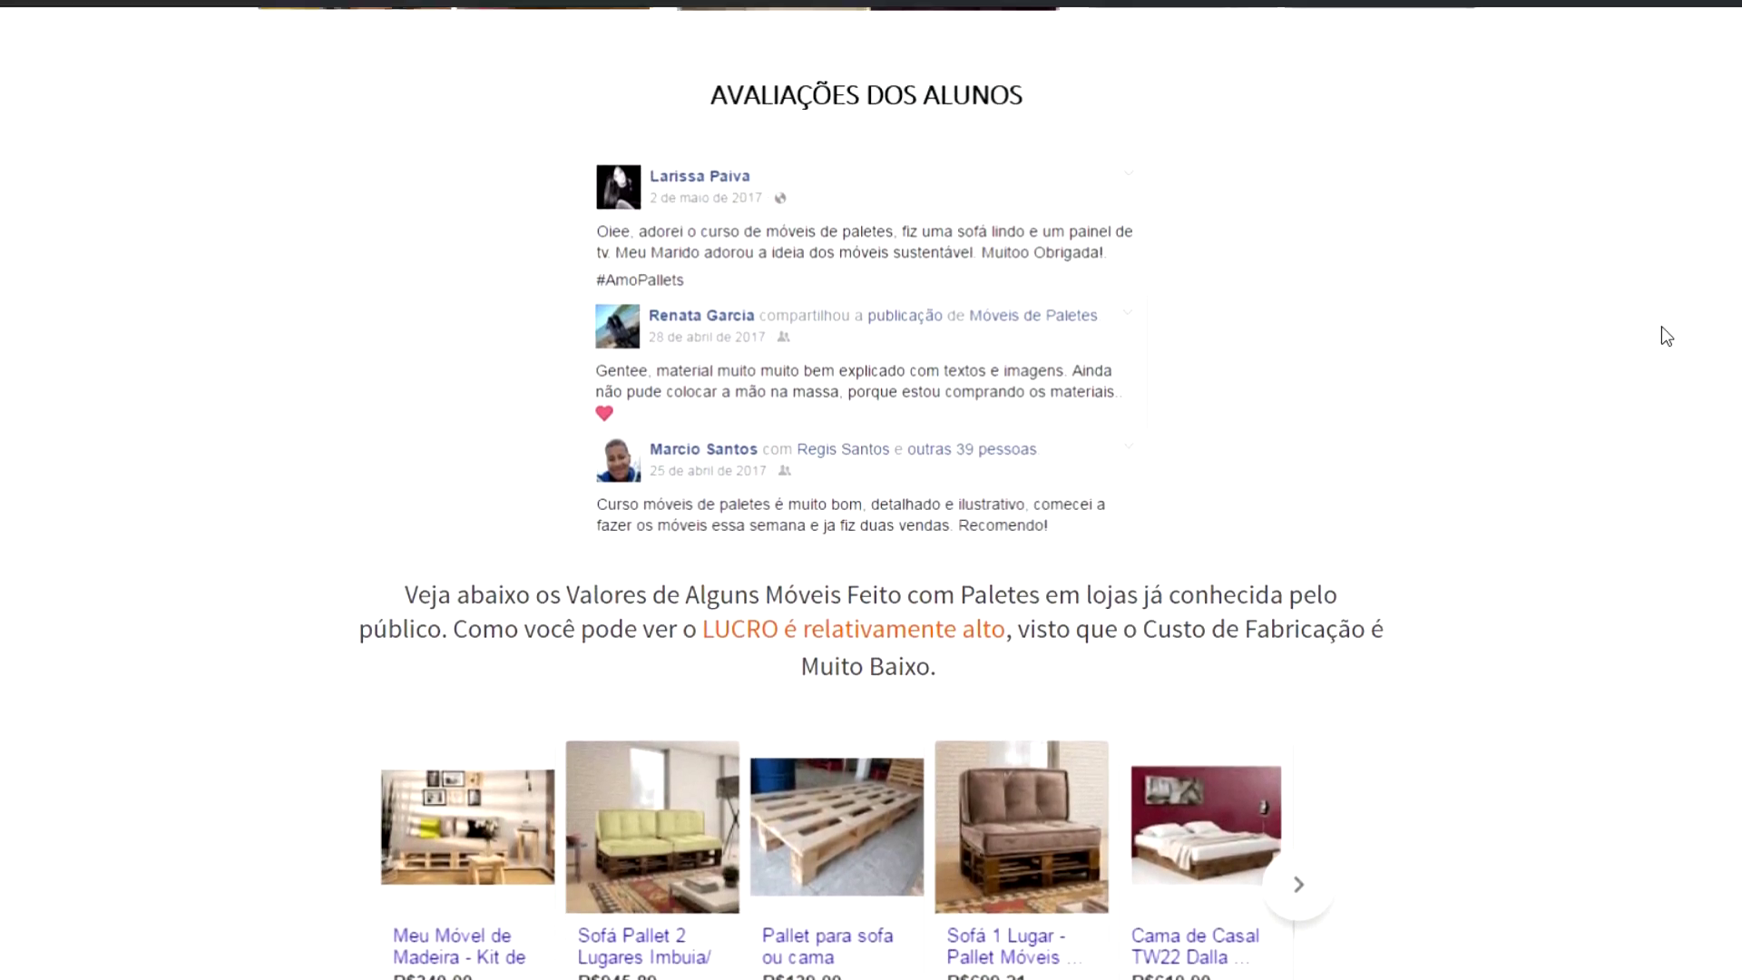
{"action": "scroll", "coordinate": [1662, 335], "scroll_direction": "up", "scroll_amount": 2}
{"action": "scroll", "coordinate": [1662, 336], "scroll_direction": "up", "scroll_amount": 1}
{"action": "scroll", "coordinate": [1662, 326], "scroll_direction": "up", "scroll_amount": 1}
{"action": "scroll", "coordinate": [1662, 327], "scroll_direction": "up", "scroll_amount": 2}
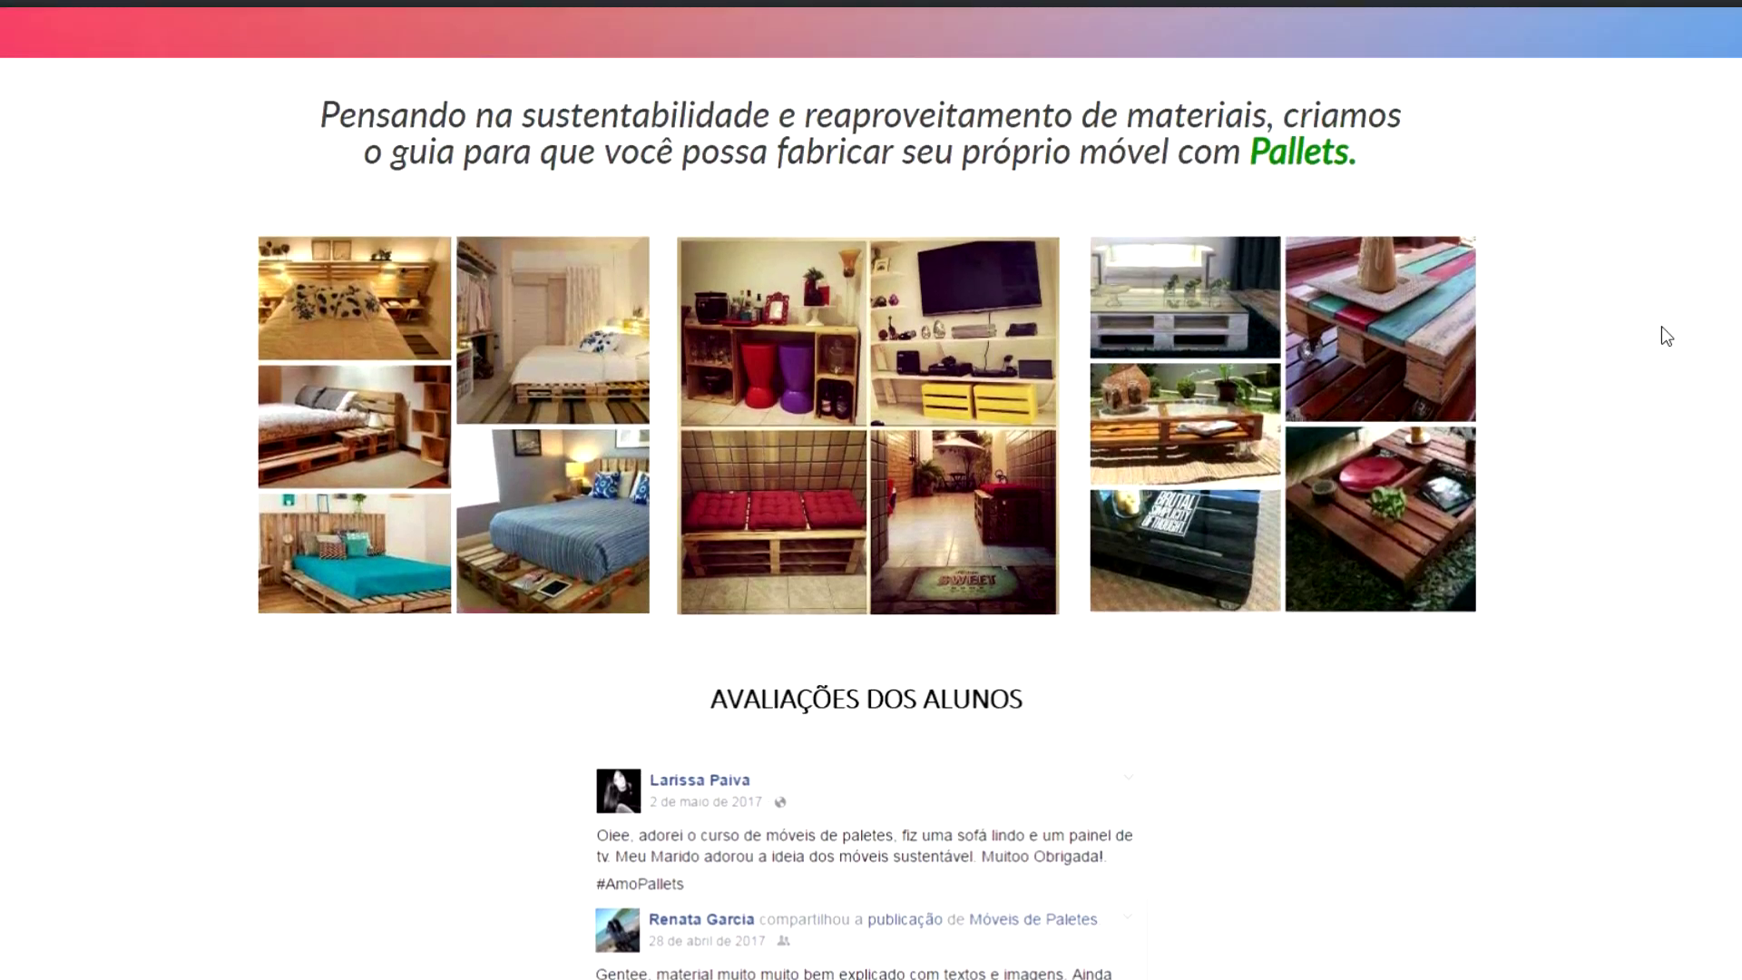
{"action": "scroll", "coordinate": [1661, 326], "scroll_direction": "down", "scroll_amount": 1}
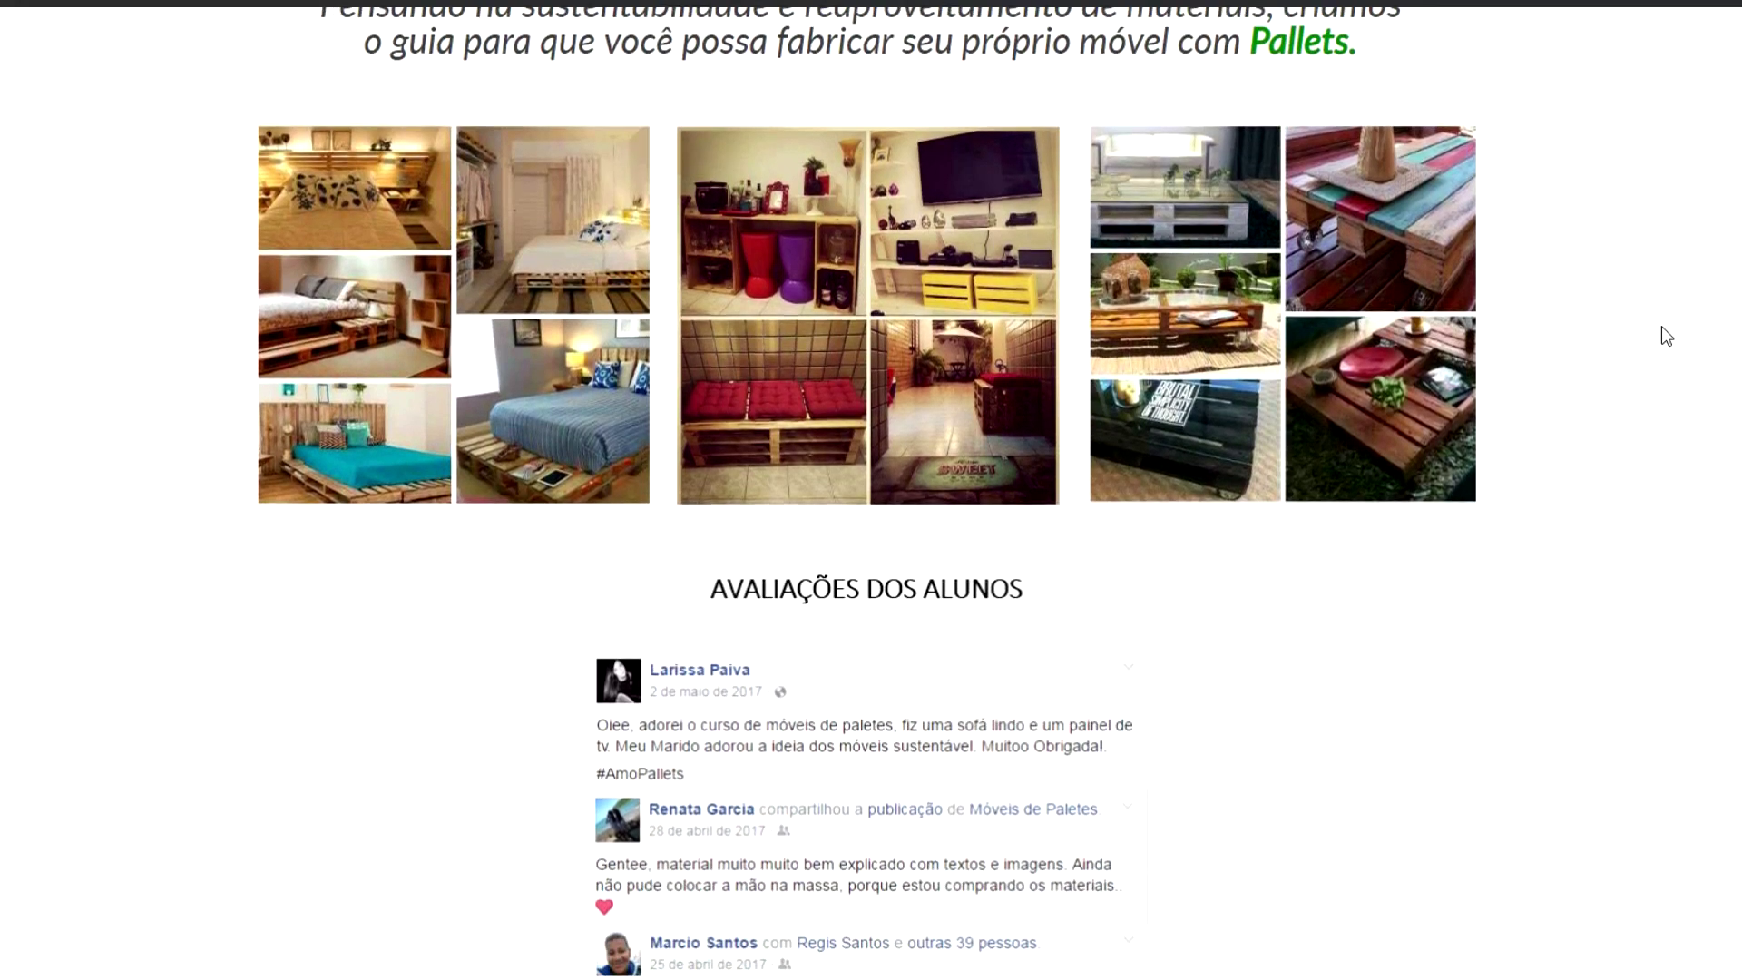
{"action": "scroll", "coordinate": [1661, 326], "scroll_direction": "down", "scroll_amount": 1}
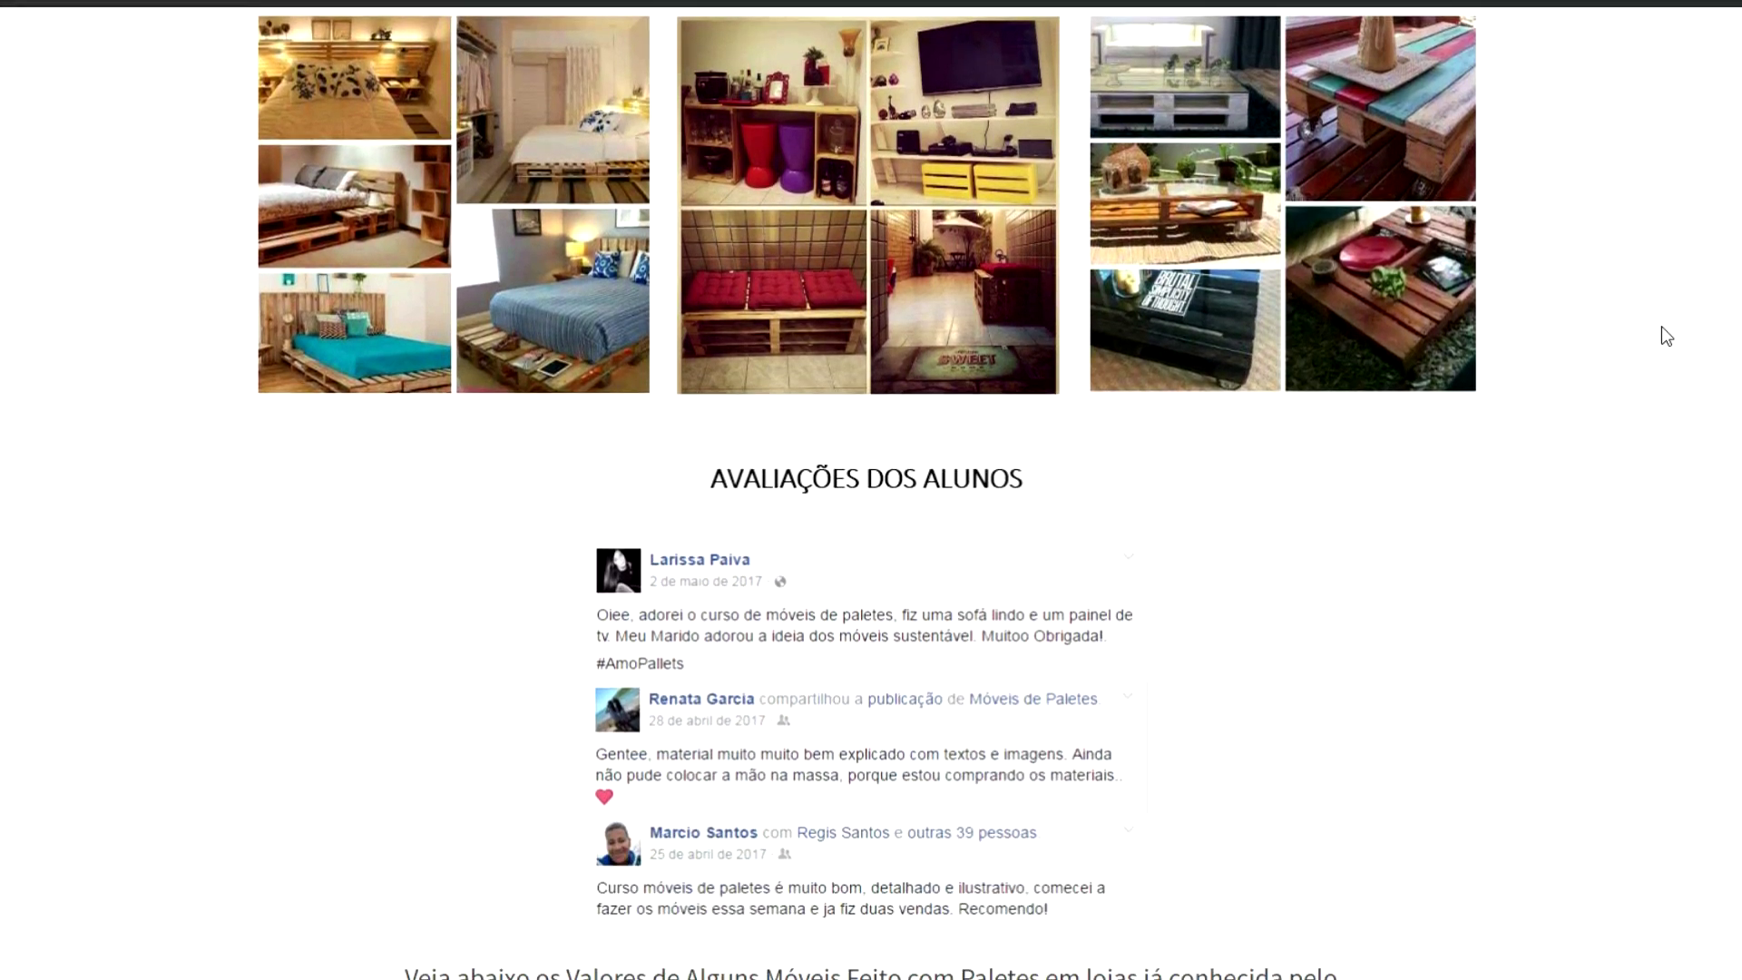
{"action": "scroll", "coordinate": [1665, 336], "scroll_direction": "down", "scroll_amount": 1}
{"action": "scroll", "coordinate": [1666, 336], "scroll_direction": "down", "scroll_amount": 2}
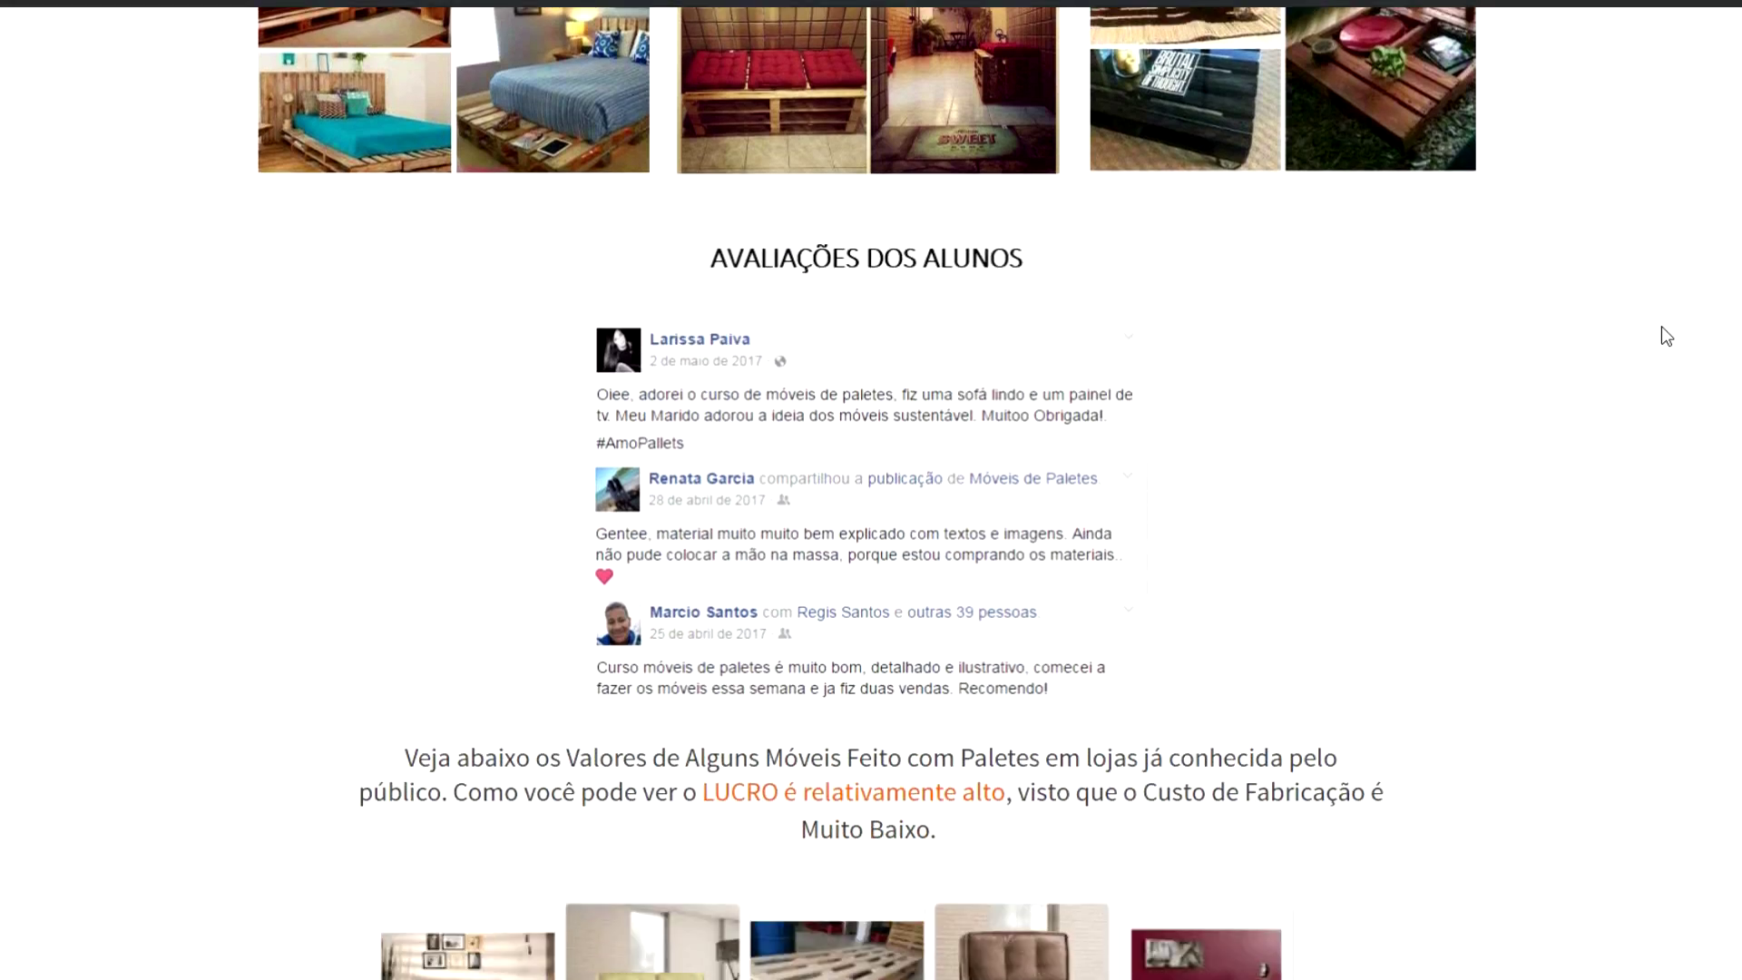
{"action": "scroll", "coordinate": [1573, 755], "scroll_direction": "down", "scroll_amount": 8}
{"action": "scroll", "coordinate": [1573, 755], "scroll_direction": "down", "scroll_amount": 2}
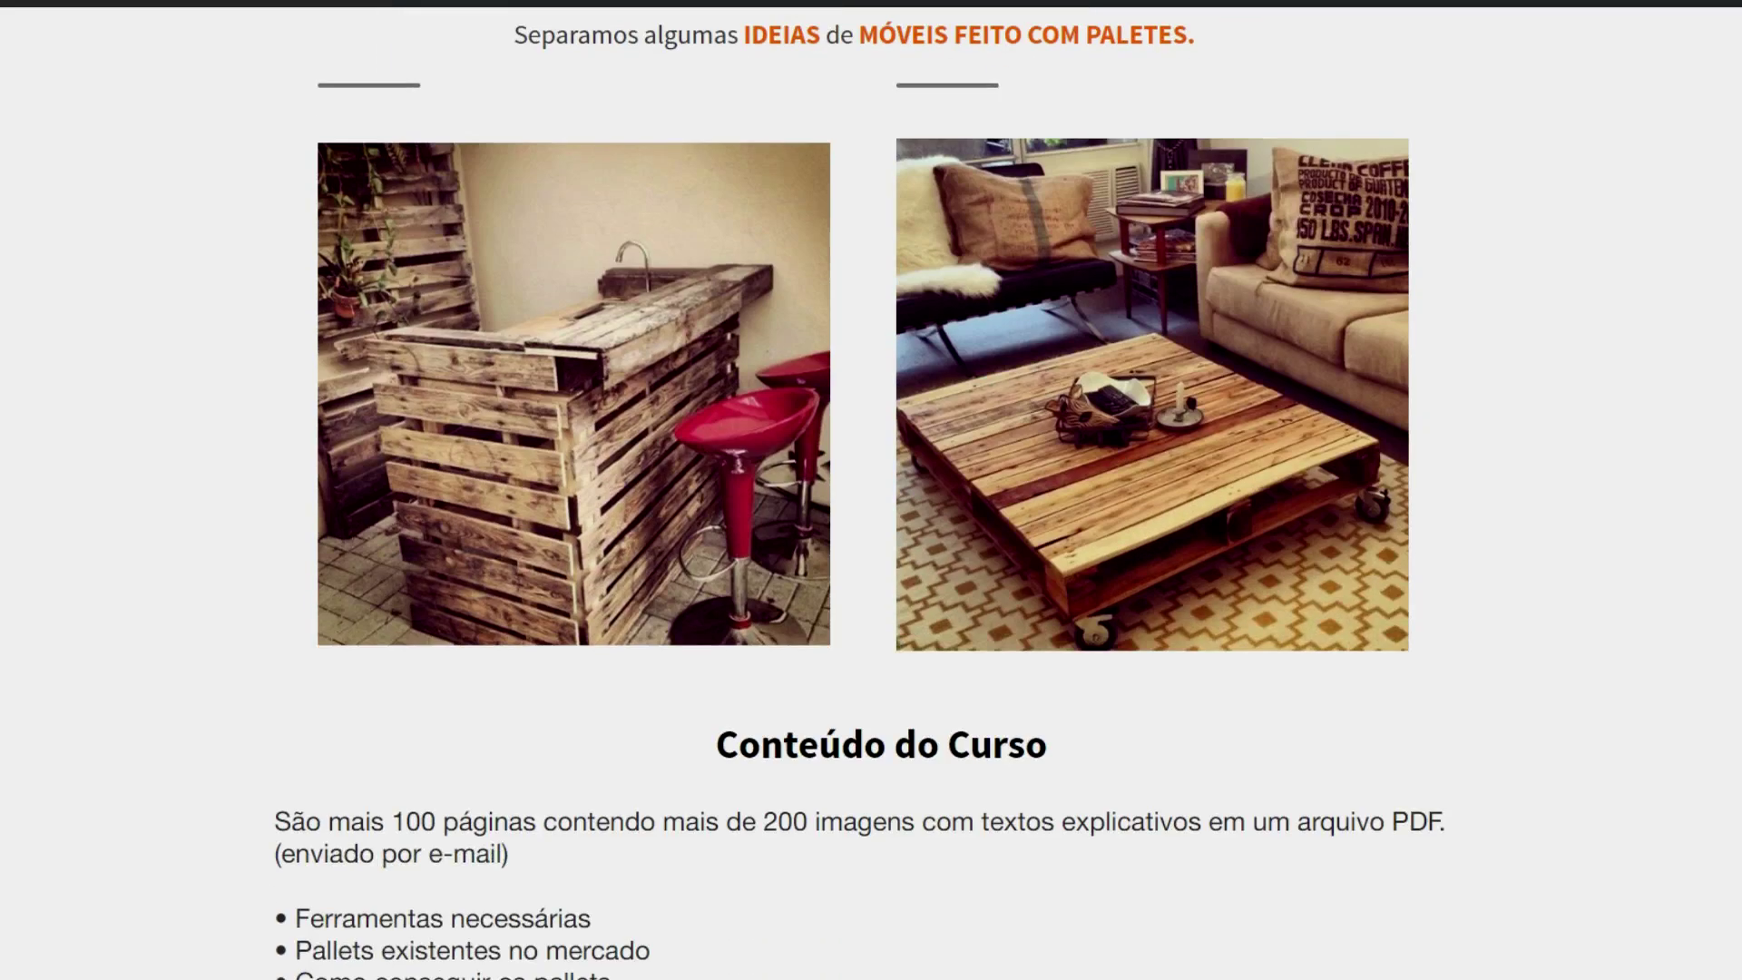
{"action": "scroll", "coordinate": [871, 490], "scroll_direction": "down", "scroll_amount": 1}
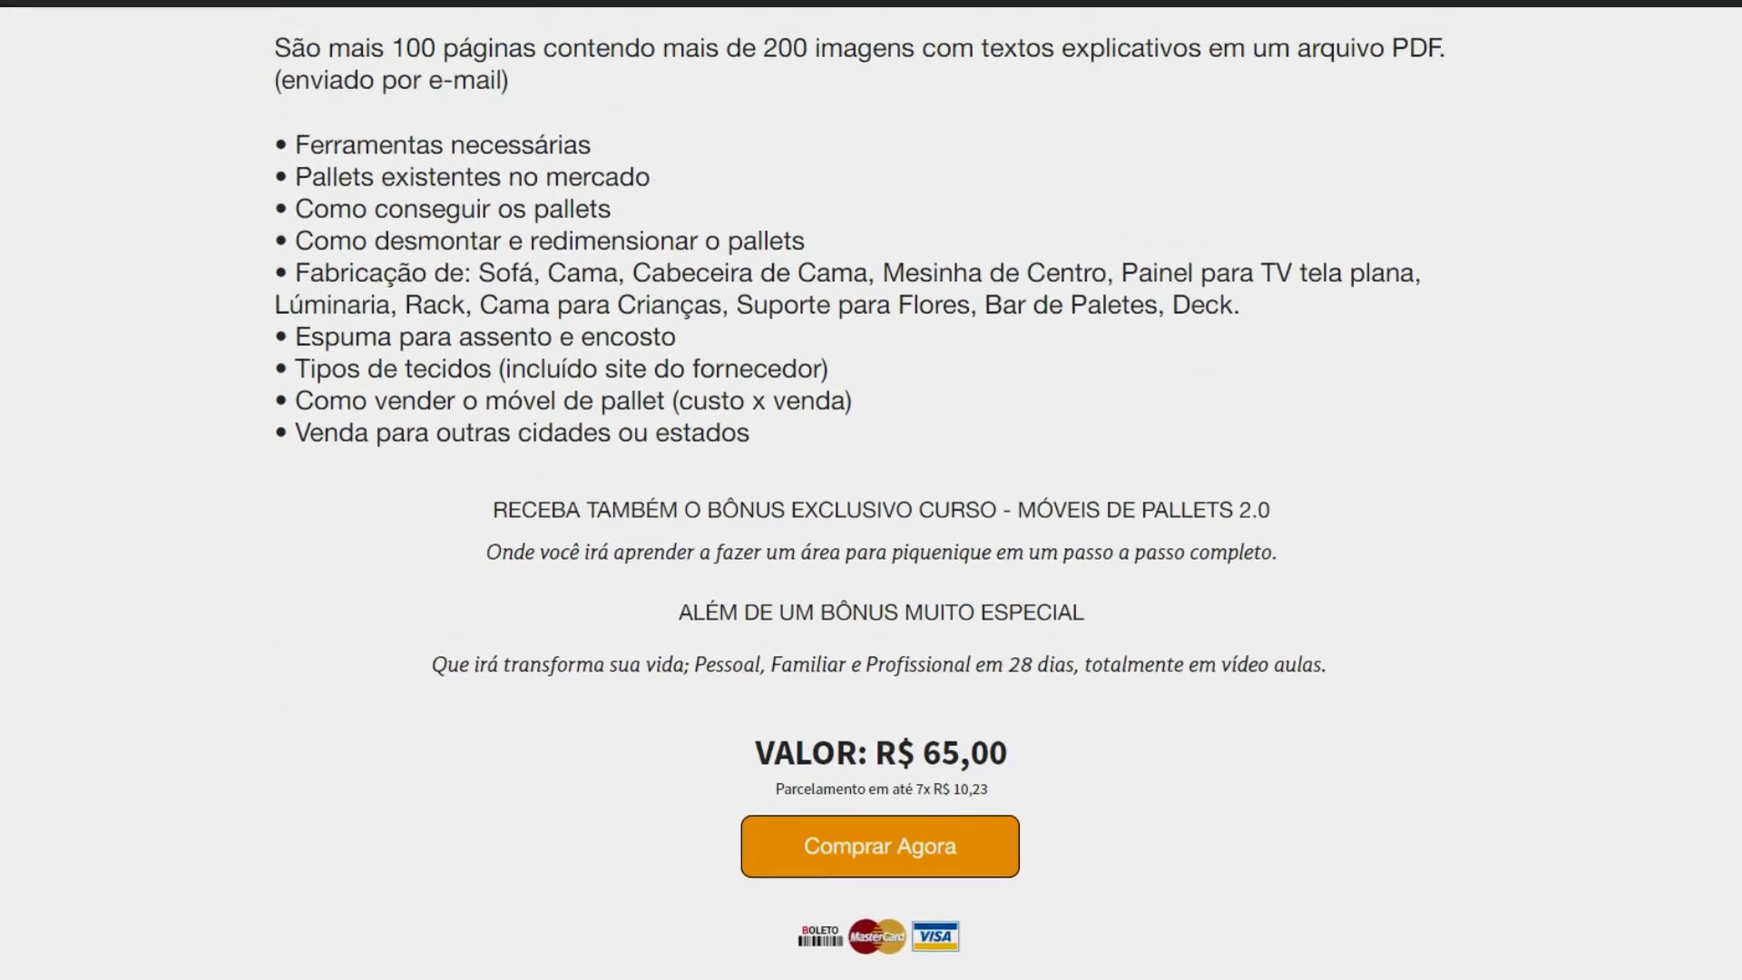
{"action": "scroll", "coordinate": [1281, 305], "scroll_direction": "up", "scroll_amount": 3}
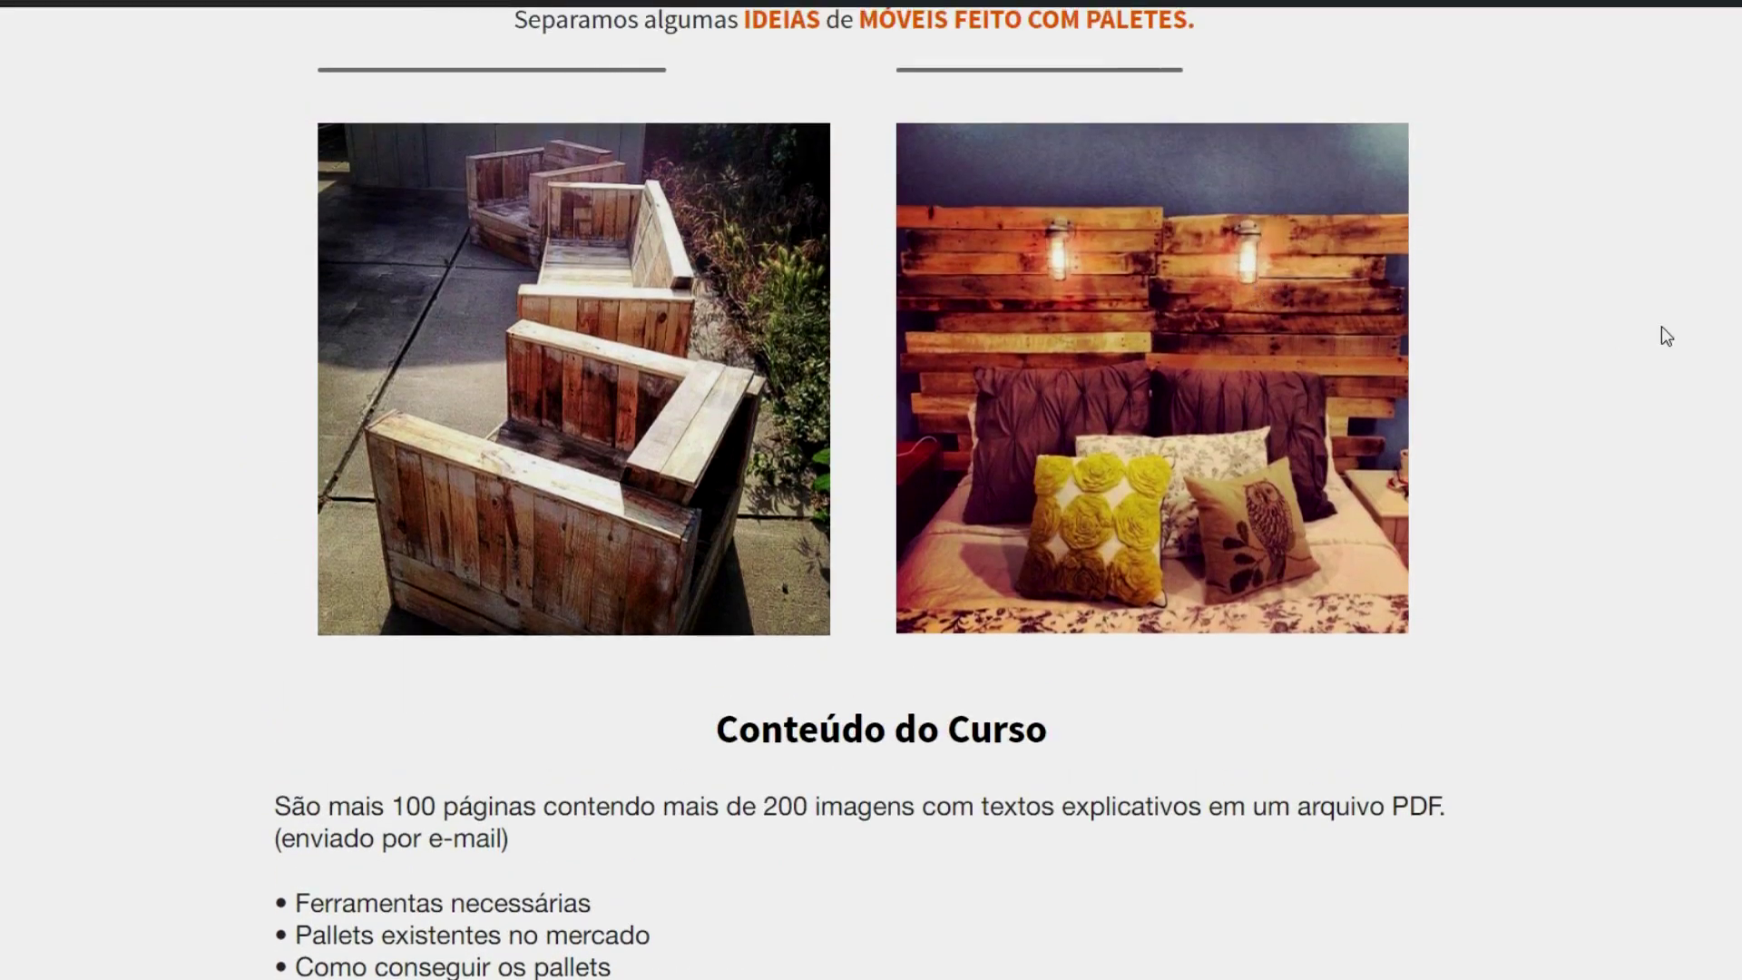
{"action": "scroll", "coordinate": [1667, 336], "scroll_direction": "up", "scroll_amount": 1}
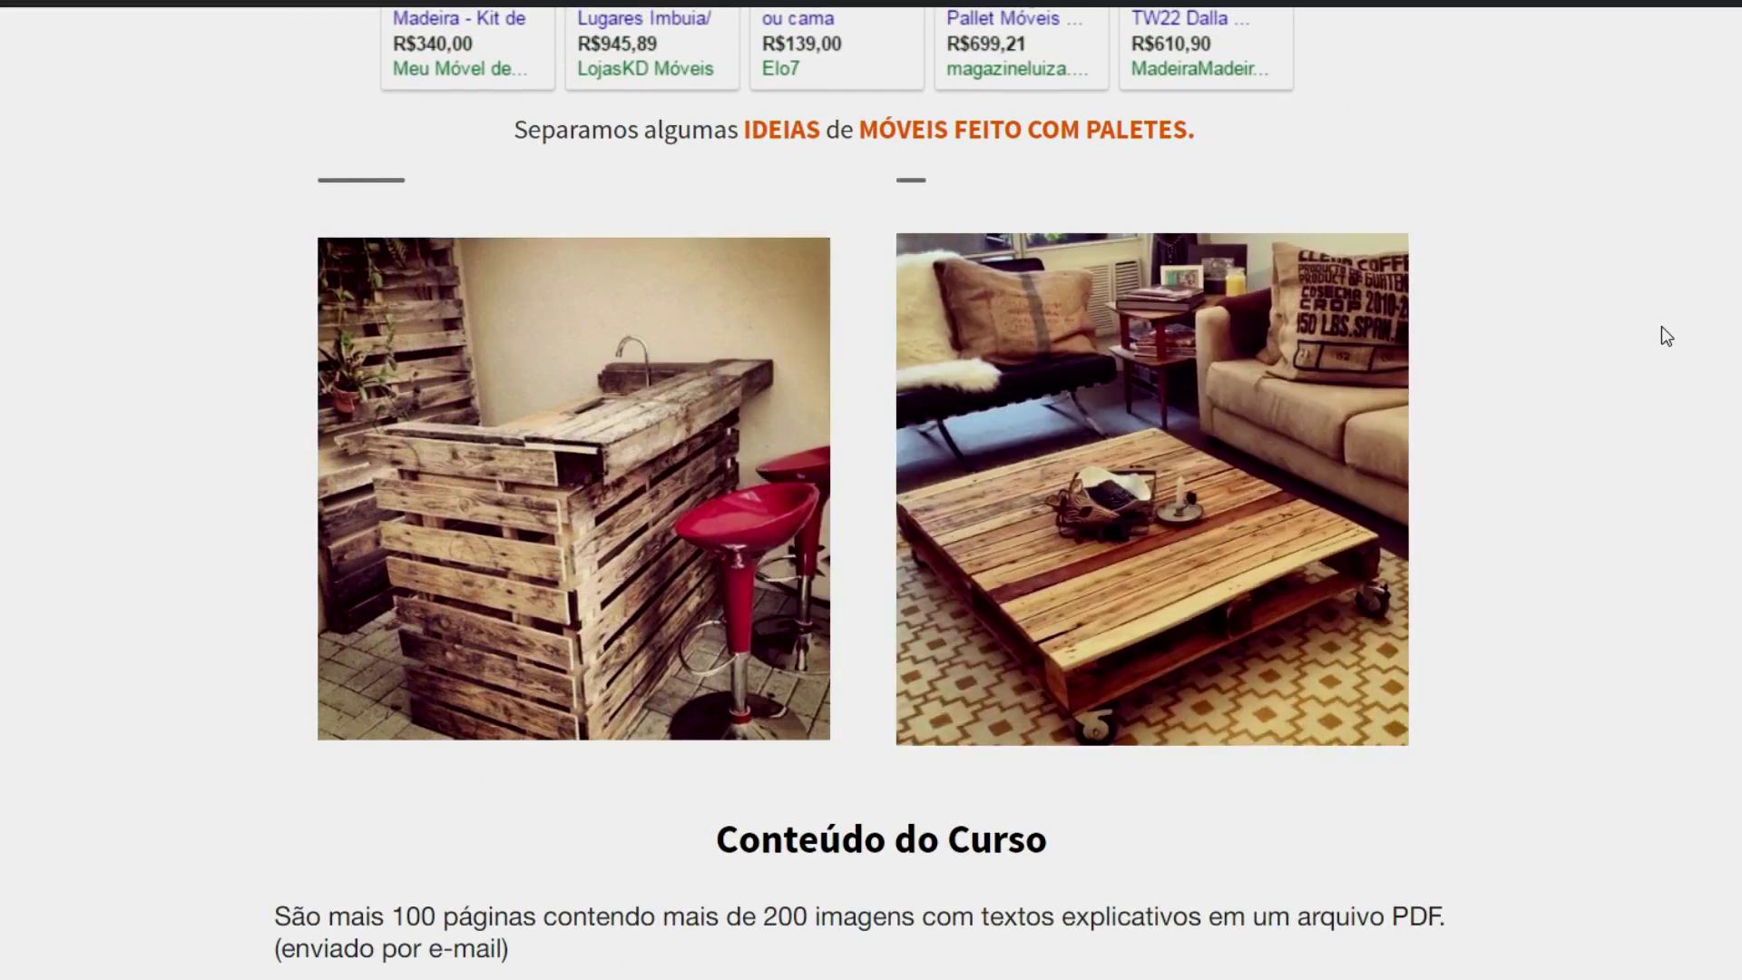
{"action": "scroll", "coordinate": [1667, 335], "scroll_direction": "up", "scroll_amount": 1}
{"action": "scroll", "coordinate": [1667, 336], "scroll_direction": "up", "scroll_amount": 2}
{"action": "scroll", "coordinate": [1667, 335], "scroll_direction": "up", "scroll_amount": 2}
{"action": "scroll", "coordinate": [1666, 336], "scroll_direction": "up", "scroll_amount": 1}
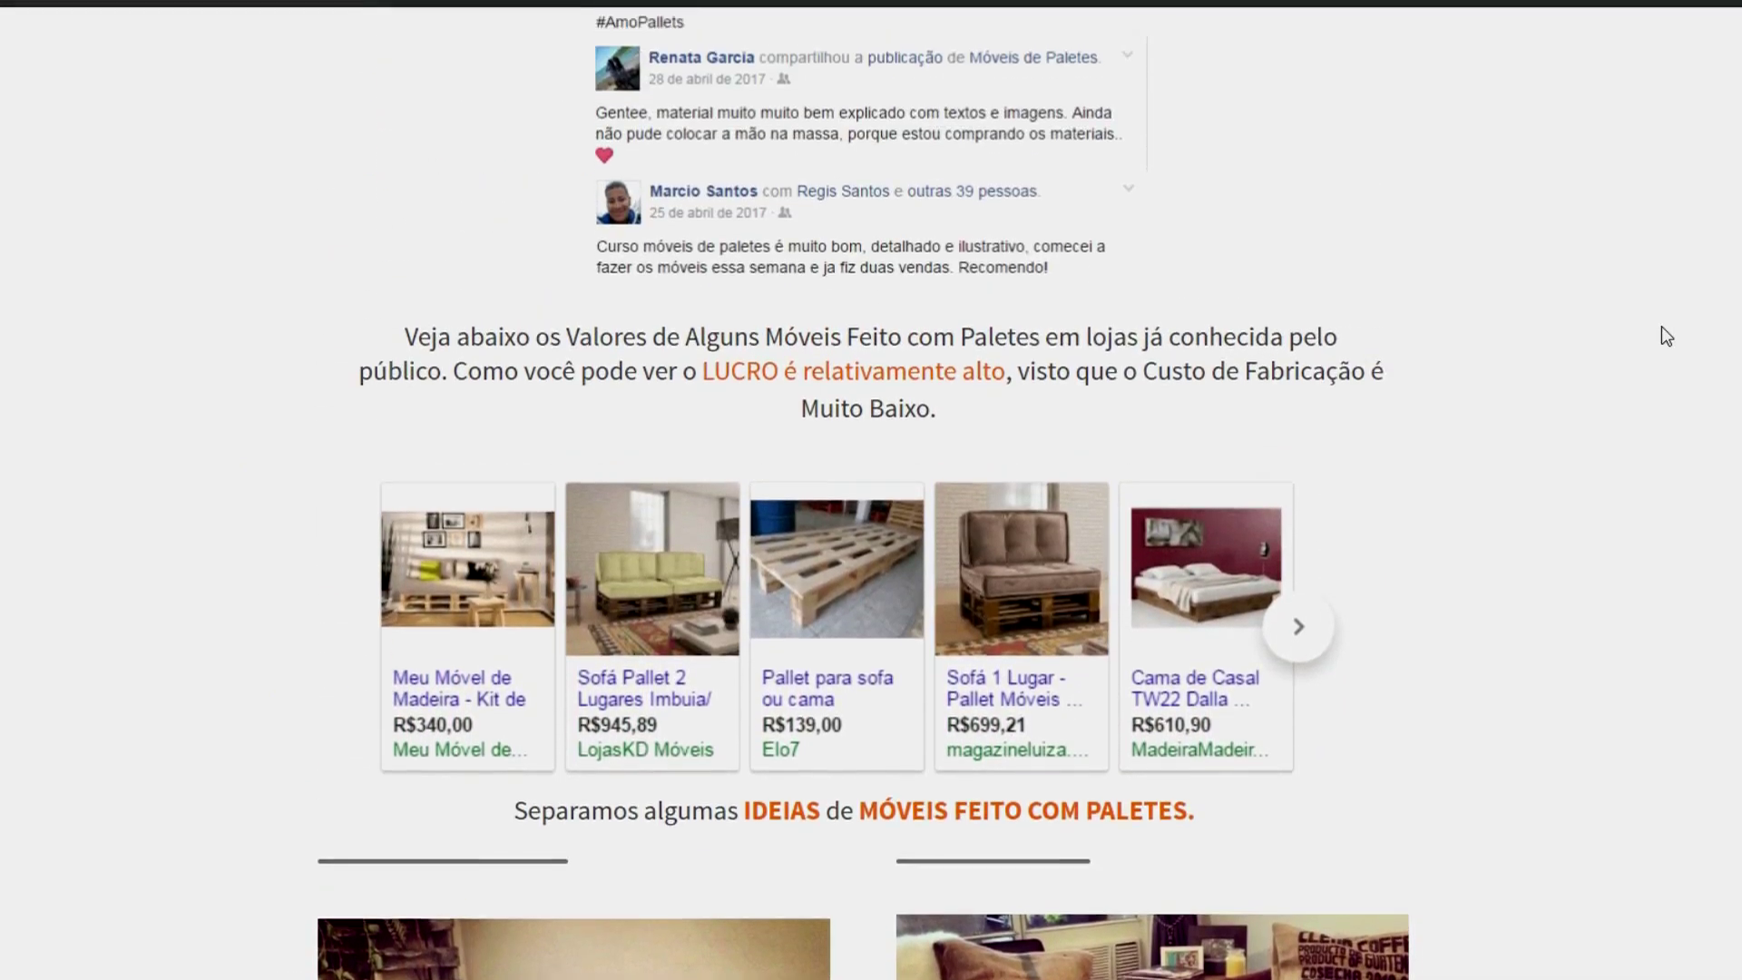
{"action": "scroll", "coordinate": [1666, 335], "scroll_direction": "up", "scroll_amount": 2}
{"action": "scroll", "coordinate": [1667, 336], "scroll_direction": "up", "scroll_amount": 2}
{"action": "scroll", "coordinate": [1667, 335], "scroll_direction": "up", "scroll_amount": 1}
{"action": "scroll", "coordinate": [1666, 335], "scroll_direction": "up", "scroll_amount": 1}
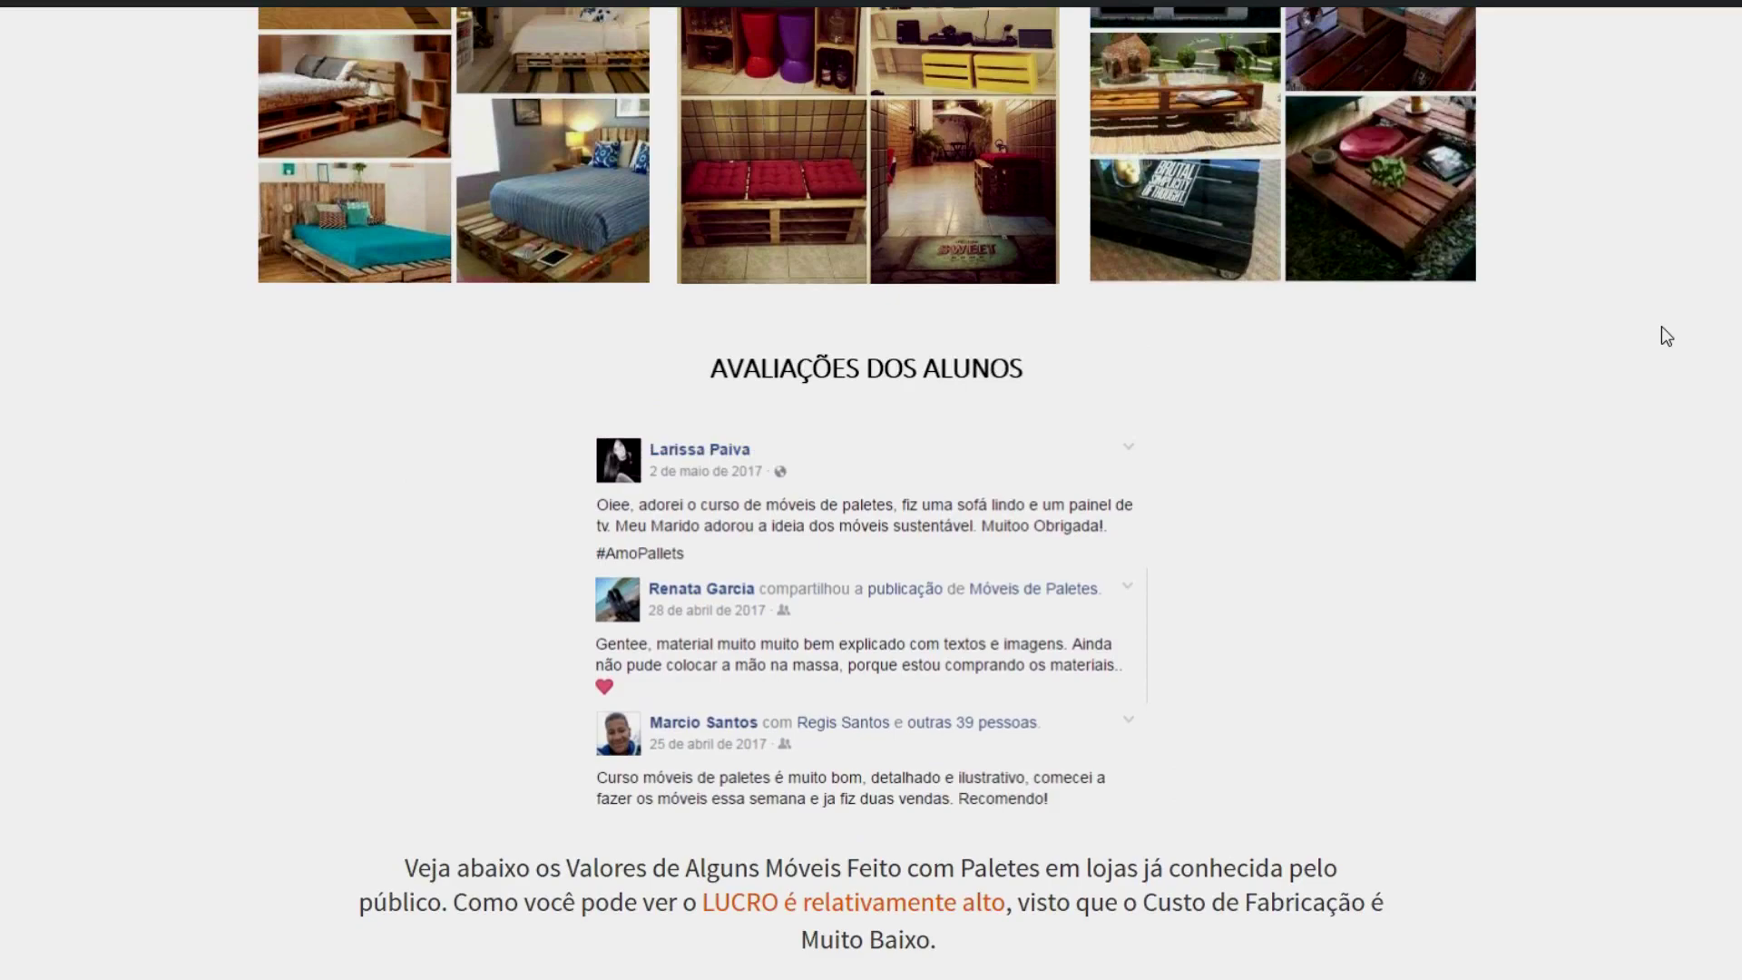